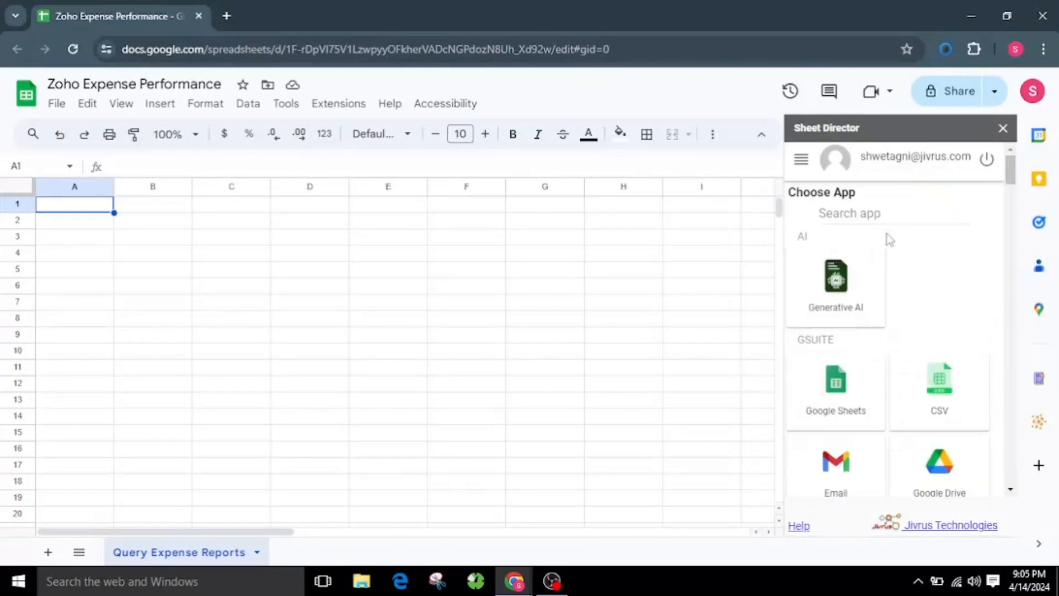
# Search the available apps for "zoho" and choose Zoho Expense as the application
pyautogui.click(893, 214)
pyautogui.write('zoho')
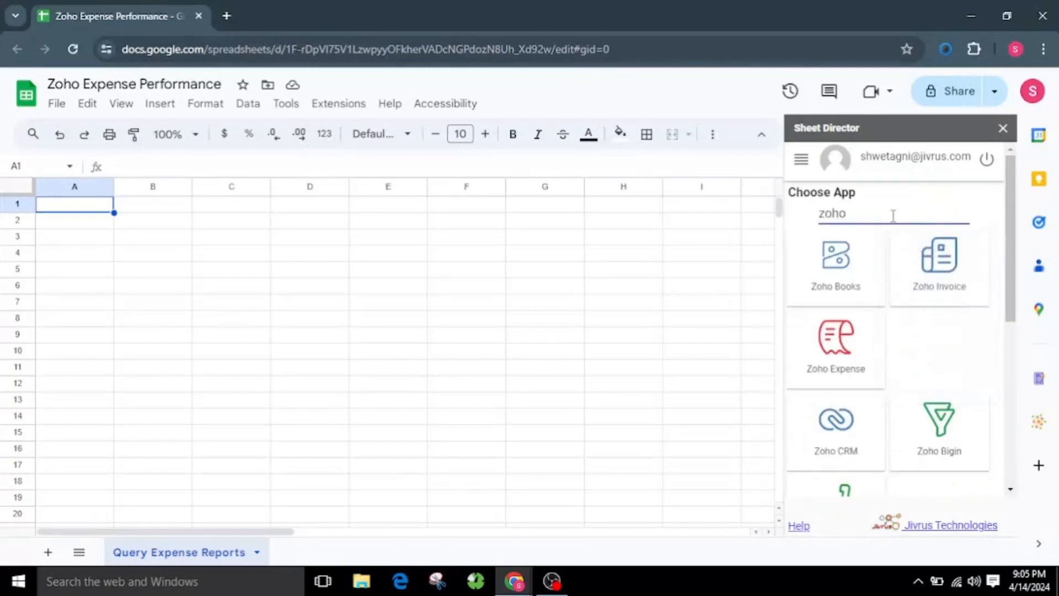
pyautogui.click(836, 350)
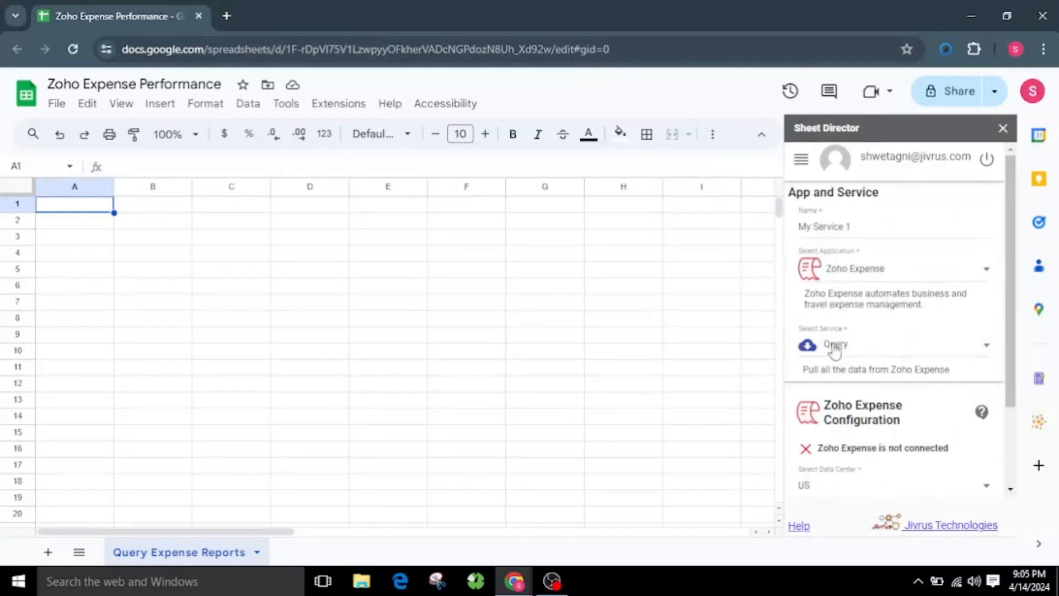
# Connect Sheet Director to Zoho Expense, accept the access request, and return to the spreadsheet
pyautogui.scroll(-2, 888, 284)
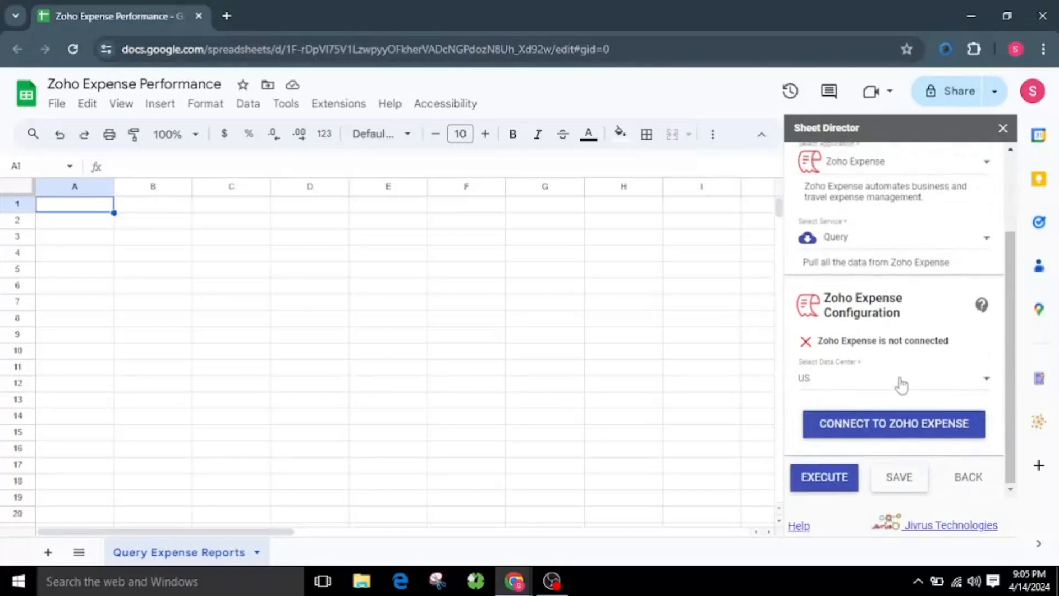
pyautogui.click(880, 426)
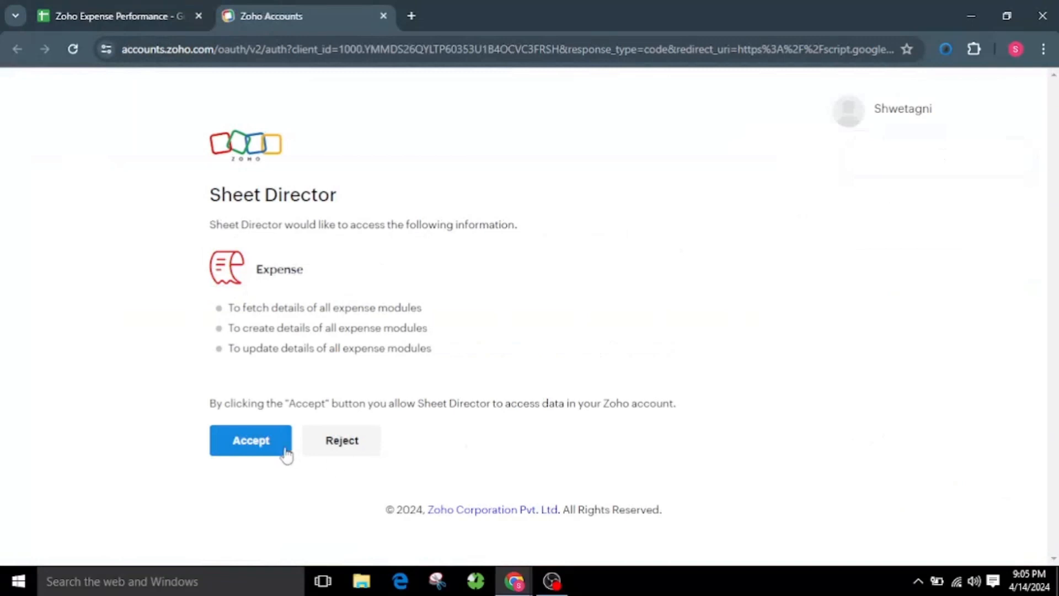
pyautogui.click(249, 447)
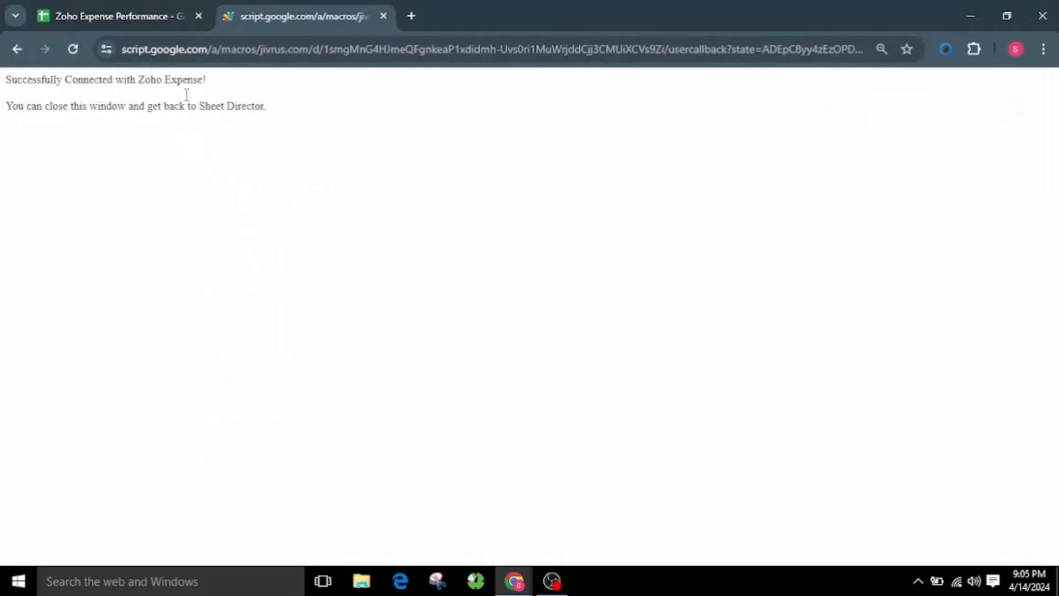
pyautogui.click(138, 8)
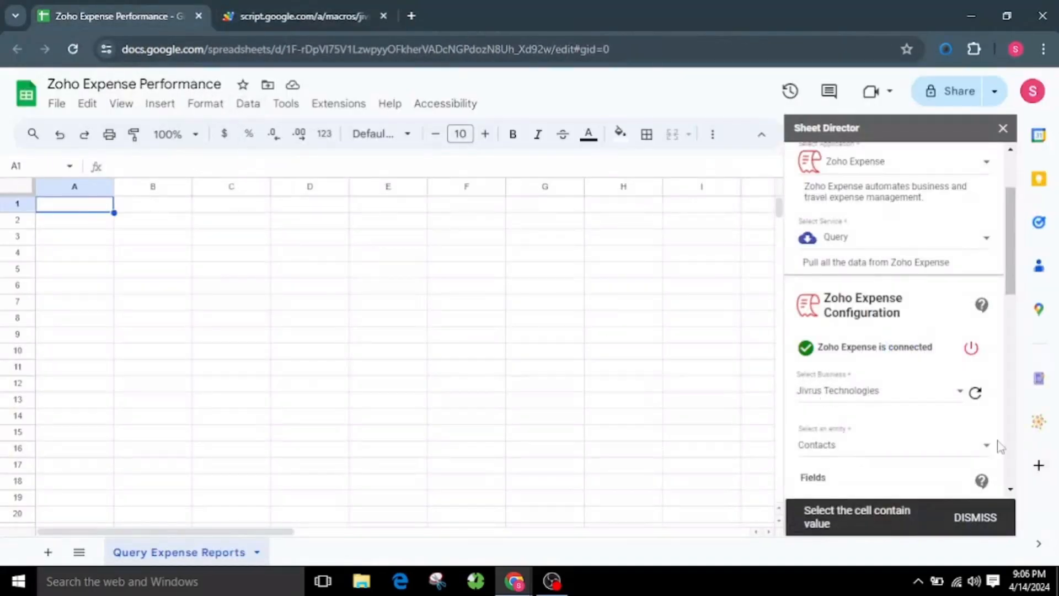
pyautogui.click(981, 521)
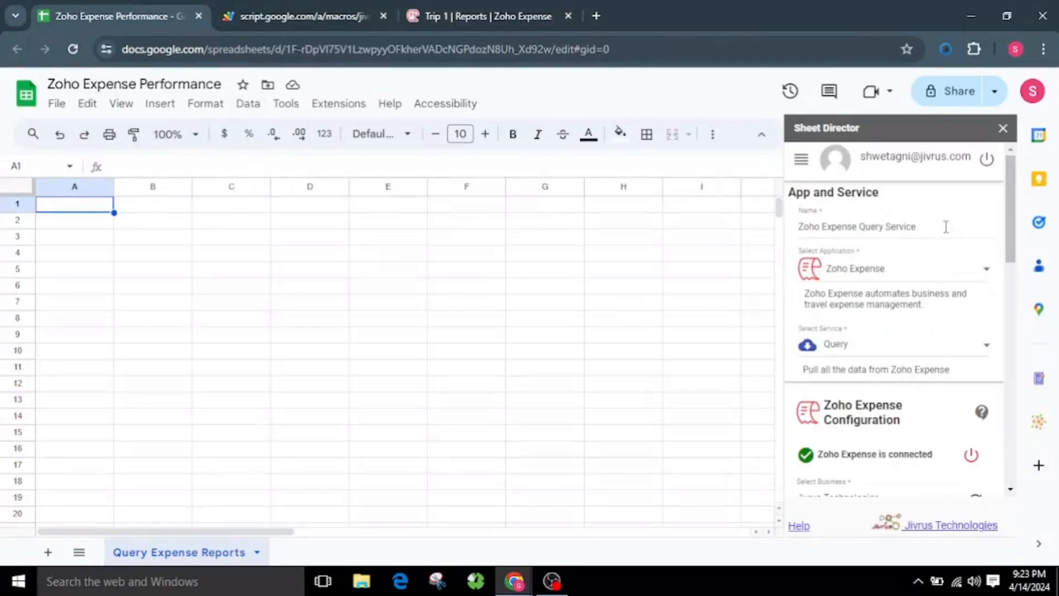
pyautogui.moveTo(919, 227); pyautogui.dragTo(787, 229)
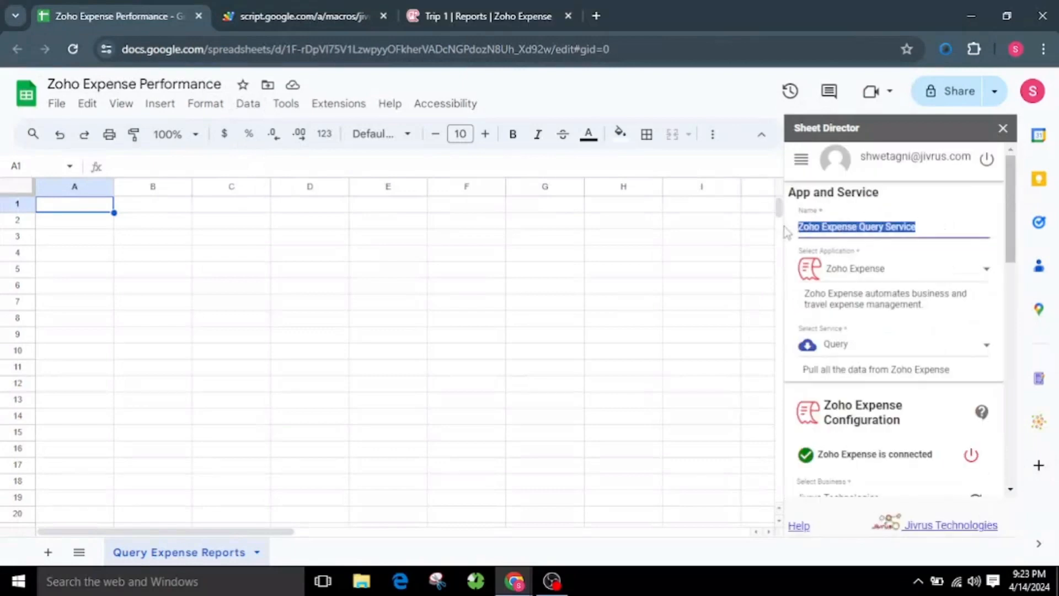
pyautogui.click(938, 216)
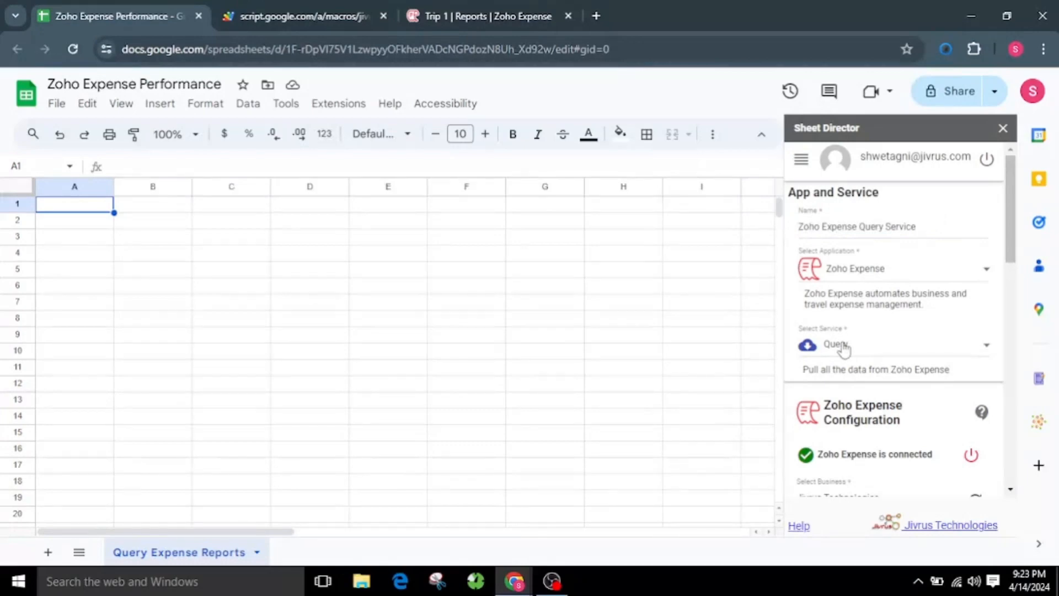
# Add the Id, Report Name and Report Number fields to the ExpenseReports query
pyautogui.scroll(-1, 844, 349)
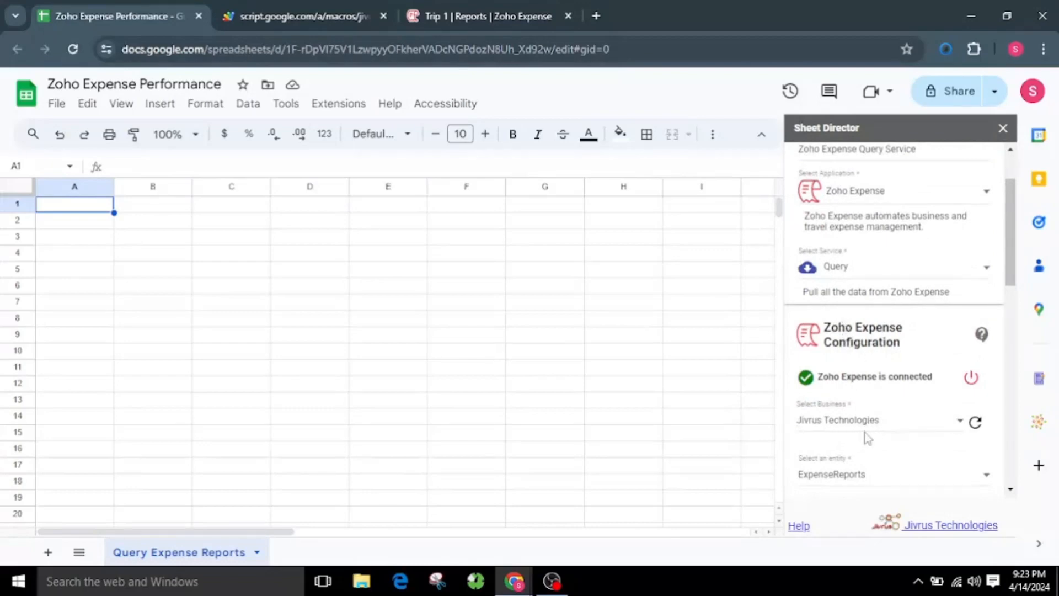
pyautogui.scroll(-2, 867, 438)
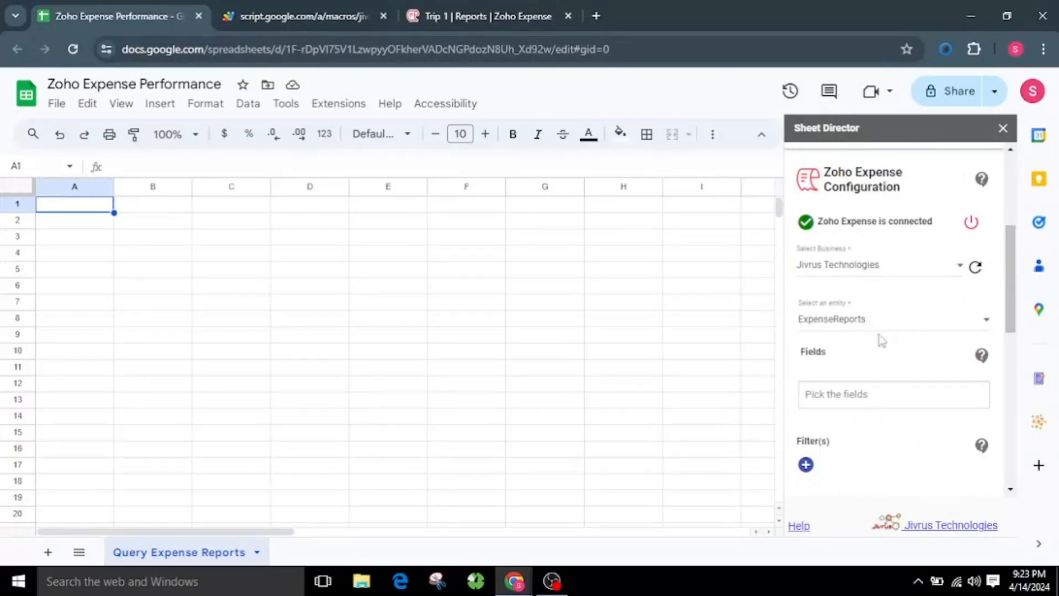
pyautogui.scroll(-1, 880, 341)
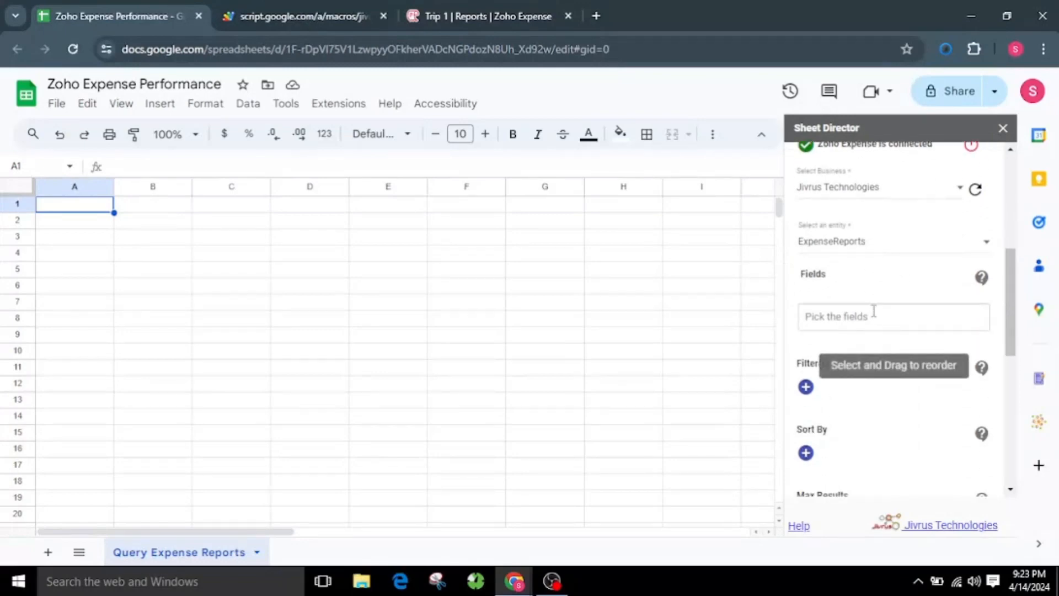
pyautogui.click(874, 313)
pyautogui.write('id')
pyautogui.click(866, 341)
pyautogui.write('repo')
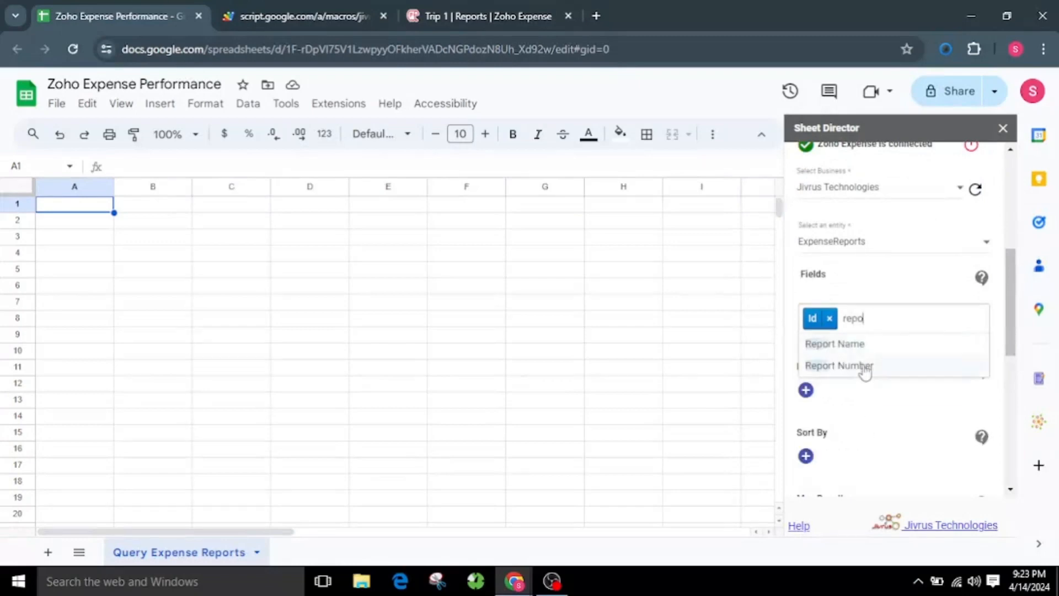
pyautogui.click(865, 346)
pyautogui.write('repo')
pyautogui.click(844, 344)
# Add the Start Date, End Date and Description fields to the query
pyautogui.scroll(-3, 877, 408)
pyautogui.click(877, 392)
pyautogui.click(883, 391)
pyautogui.write('des')
pyautogui.click(883, 392)
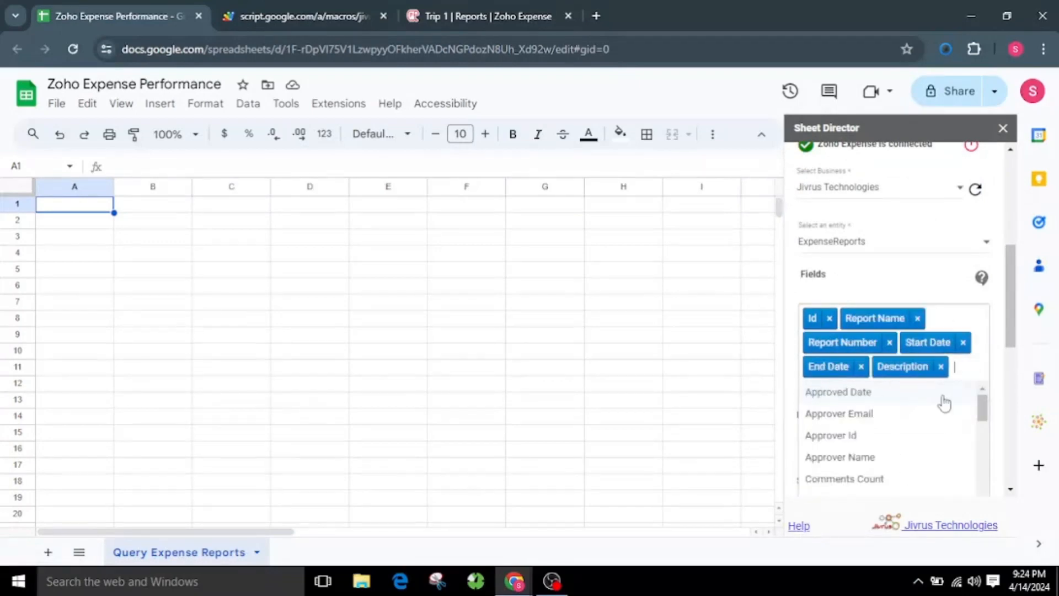
# Add the status, Is Archived and Created Time fields to the query and close the field list
pyautogui.scroll(-1, 943, 402)
pyautogui.moveTo(983, 331); pyautogui.dragTo(982, 442)
pyautogui.click(877, 410)
pyautogui.write('is')
pyautogui.click(898, 341)
pyautogui.scroll(-2, 901, 395)
pyautogui.click(895, 337)
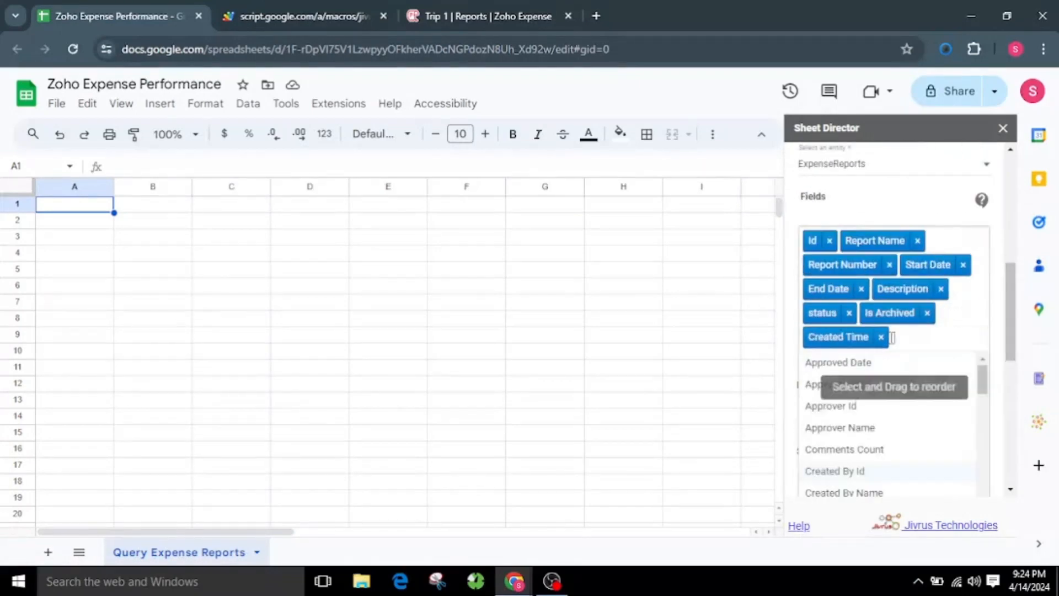
pyautogui.scroll(-5, 878, 418)
pyautogui.click(882, 389)
pyautogui.scroll(-2, 885, 403)
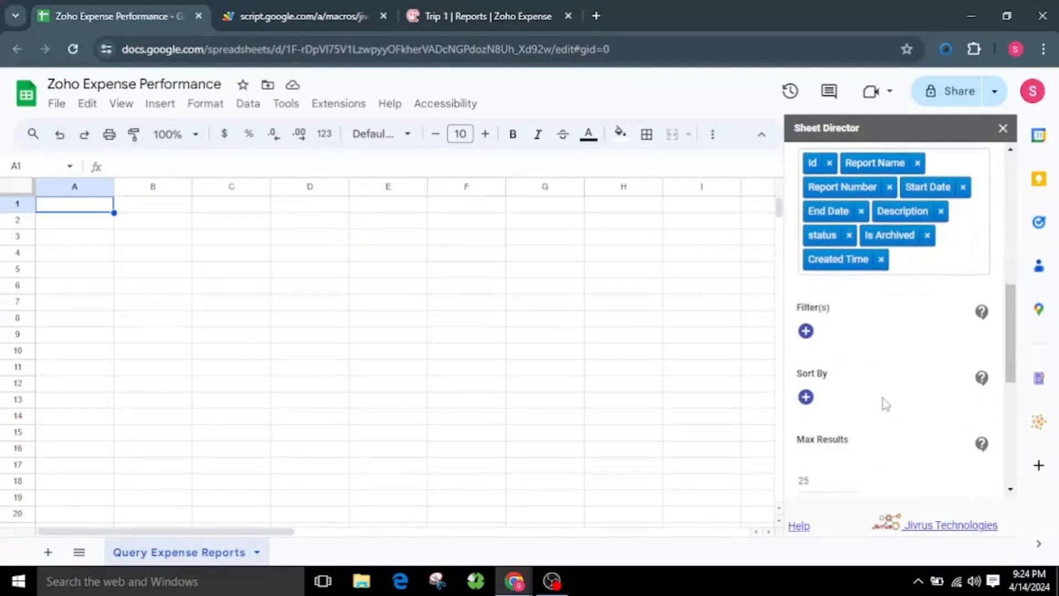
pyautogui.click(806, 331)
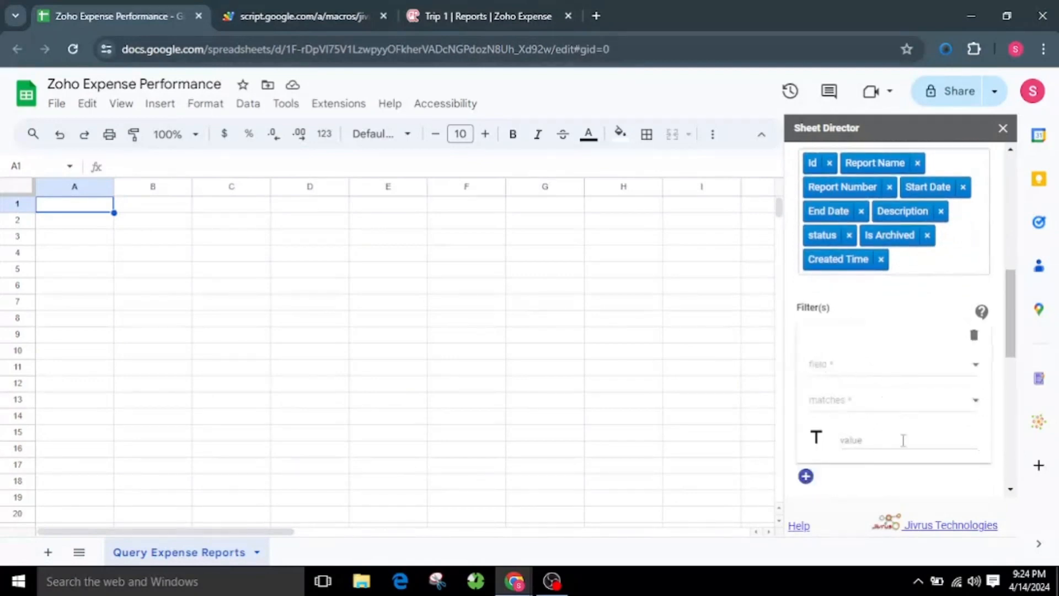
pyautogui.click(973, 341)
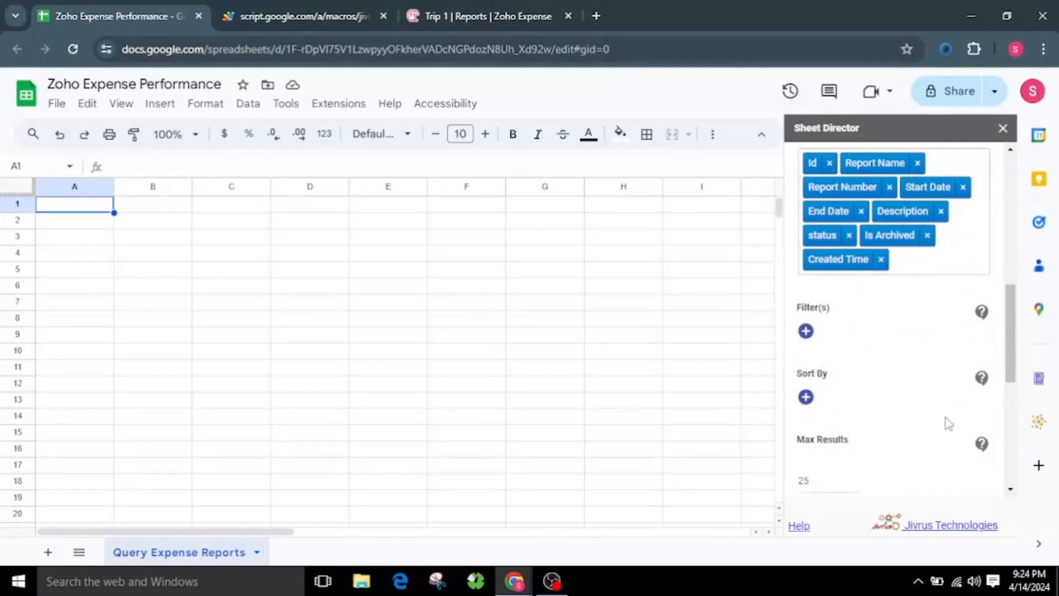
pyautogui.scroll(-1, 949, 423)
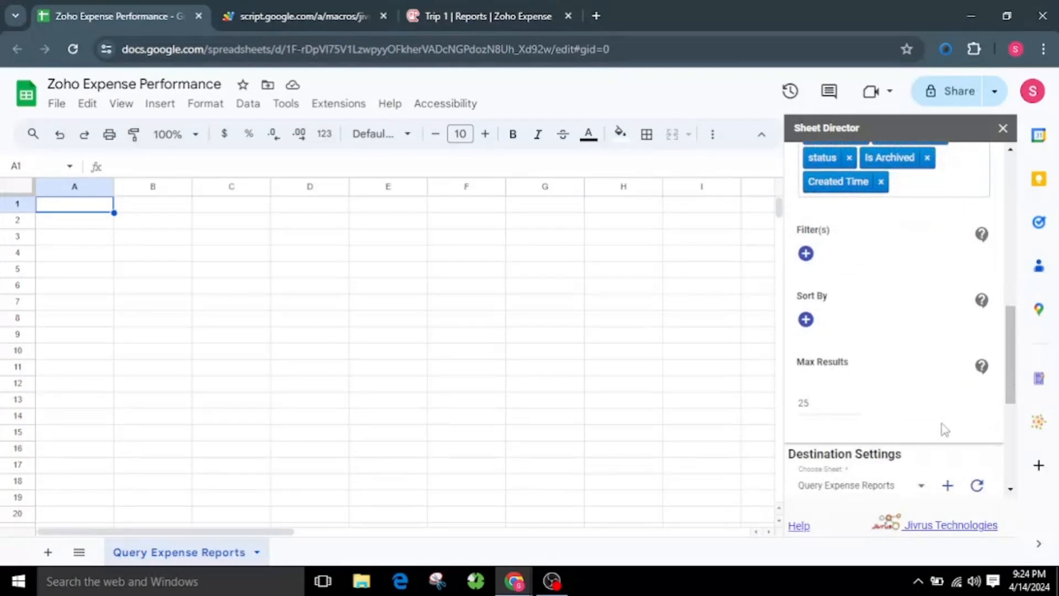
pyautogui.doubleClick(828, 405)
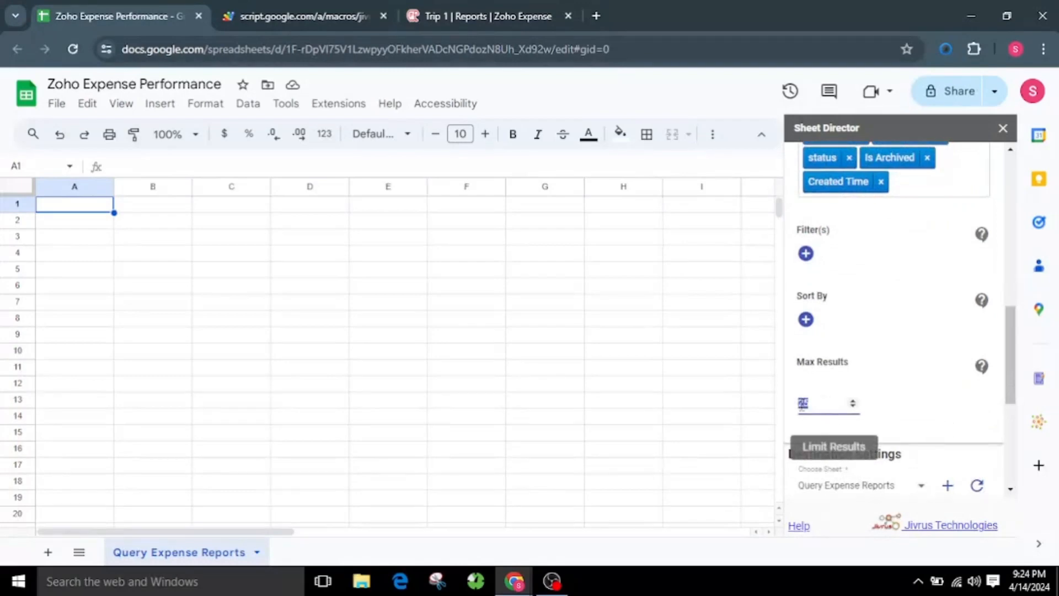
pyautogui.click(930, 419)
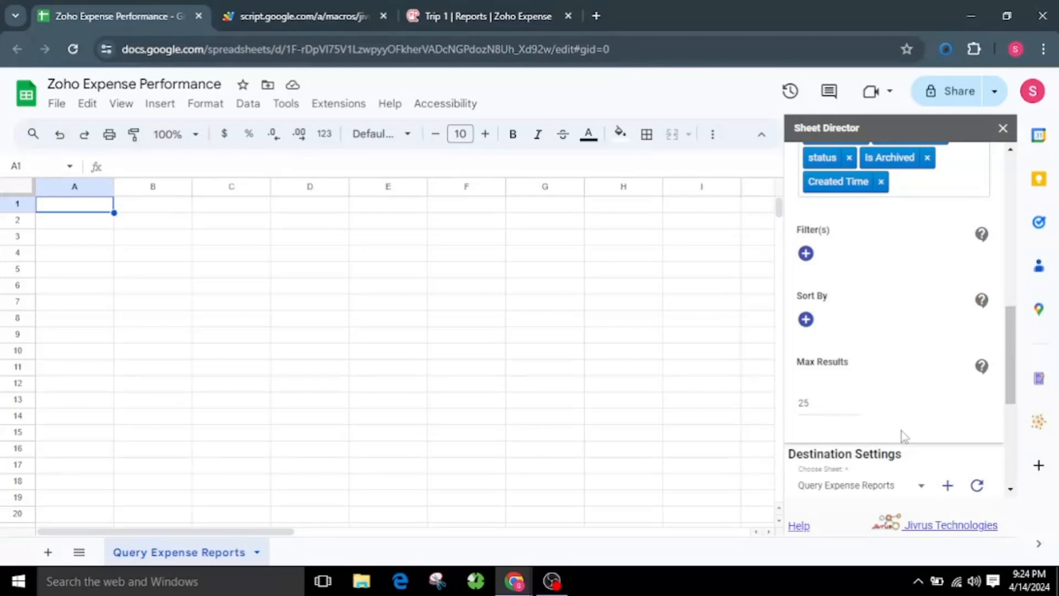
# Execute the query service to pull the expense reports into the Query Expense Reports sheet and look through the imported rows
pyautogui.scroll(-3, 902, 431)
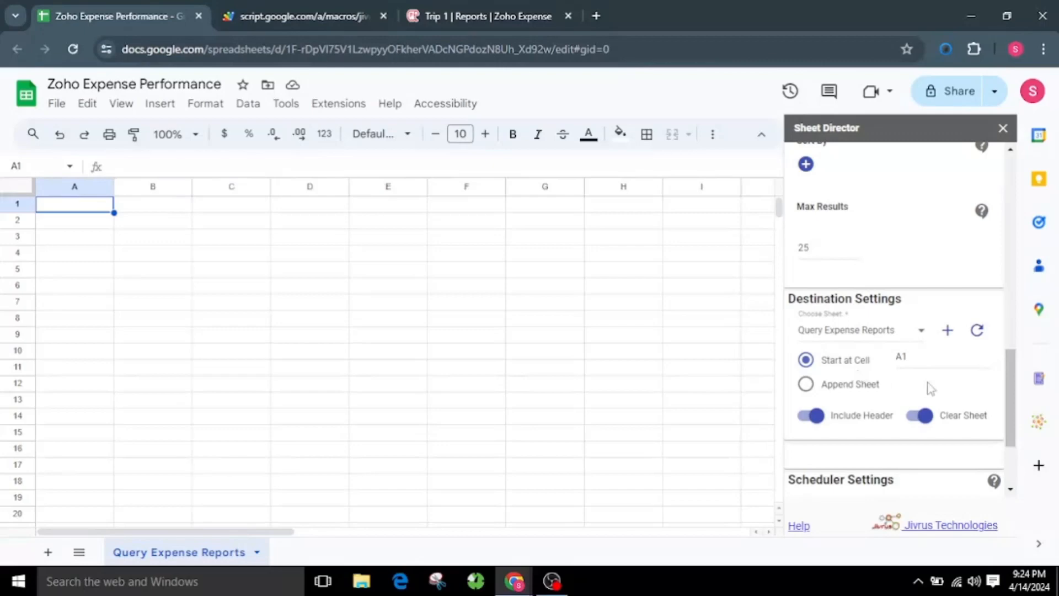
pyautogui.click(937, 357)
pyautogui.scroll(-3, 981, 435)
pyautogui.click(836, 478)
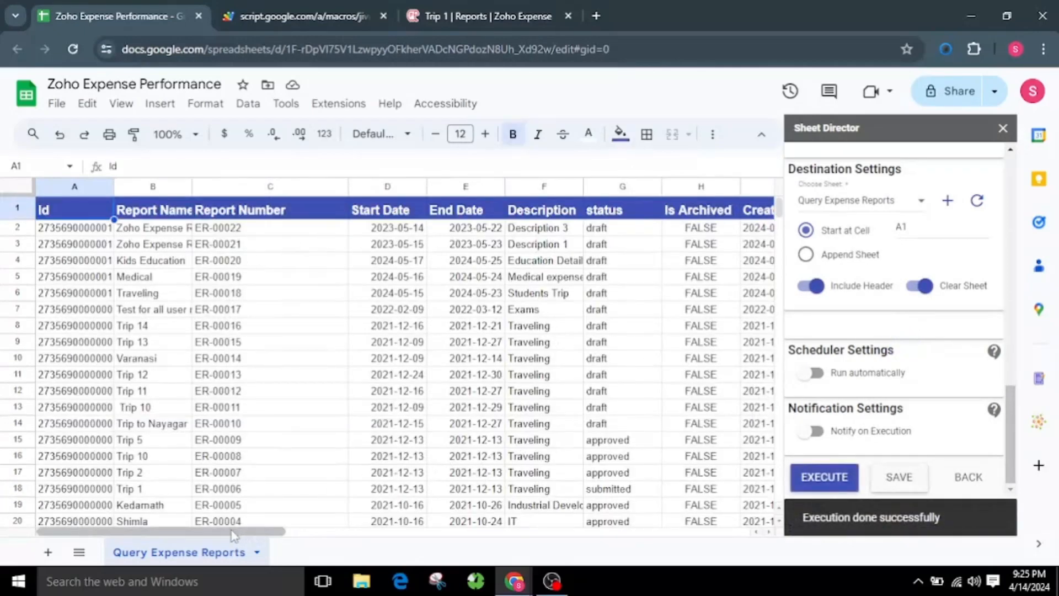
pyautogui.moveTo(272, 532); pyautogui.dragTo(183, 537)
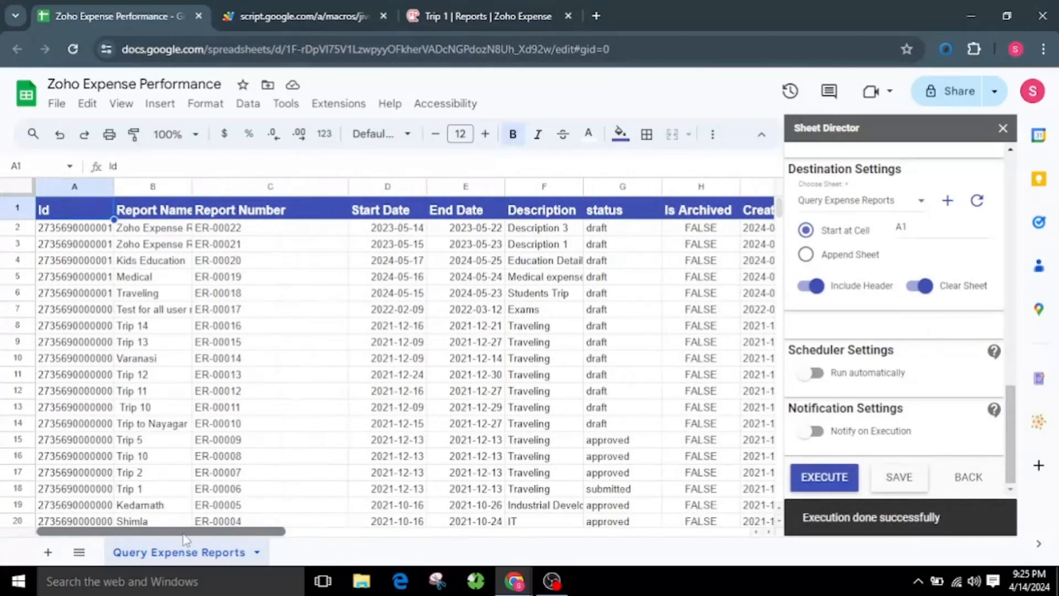
pyautogui.scroll(-1, 251, 358)
pyautogui.scroll(-2, 252, 357)
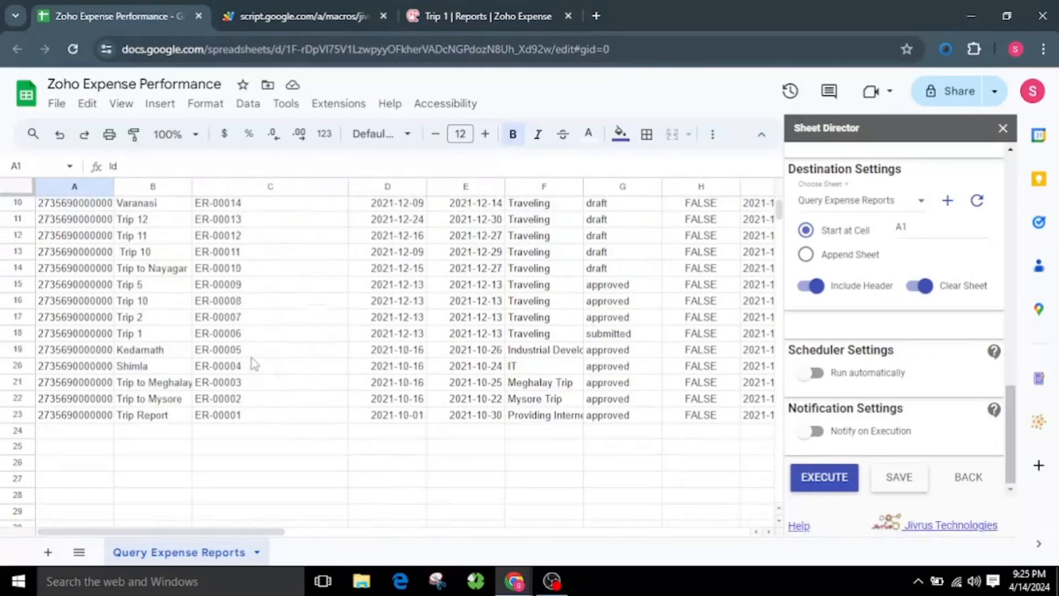
pyautogui.scroll(3, 259, 386)
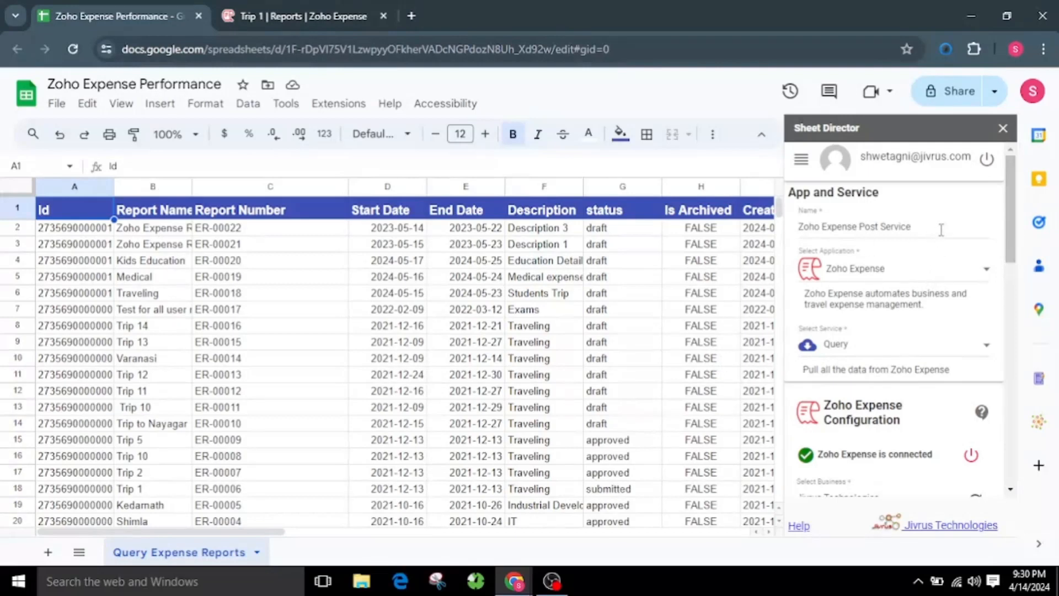
pyautogui.moveTo(942, 230); pyautogui.dragTo(812, 244)
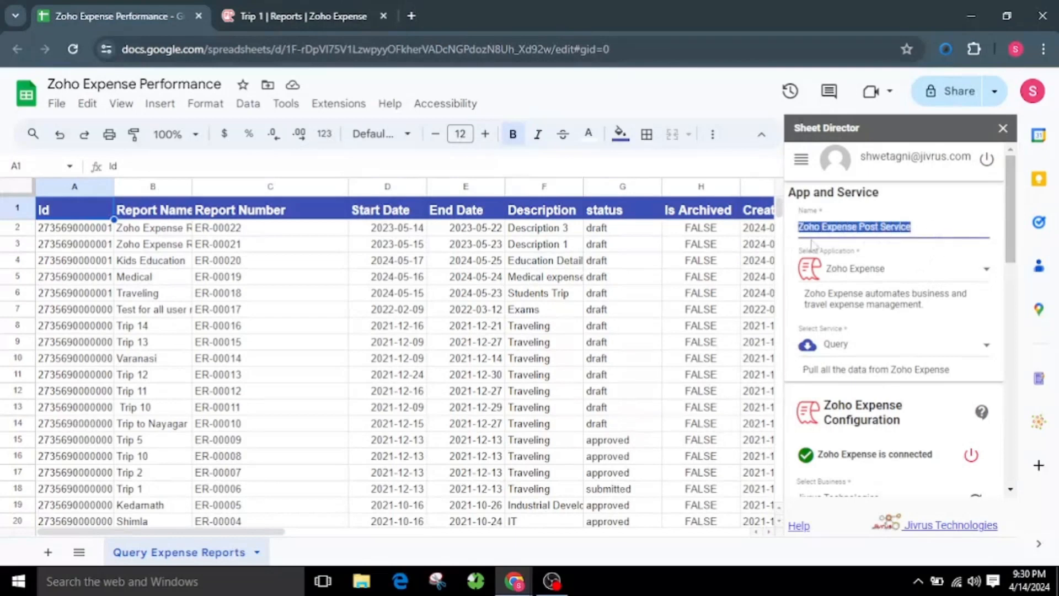
pyautogui.click(941, 228)
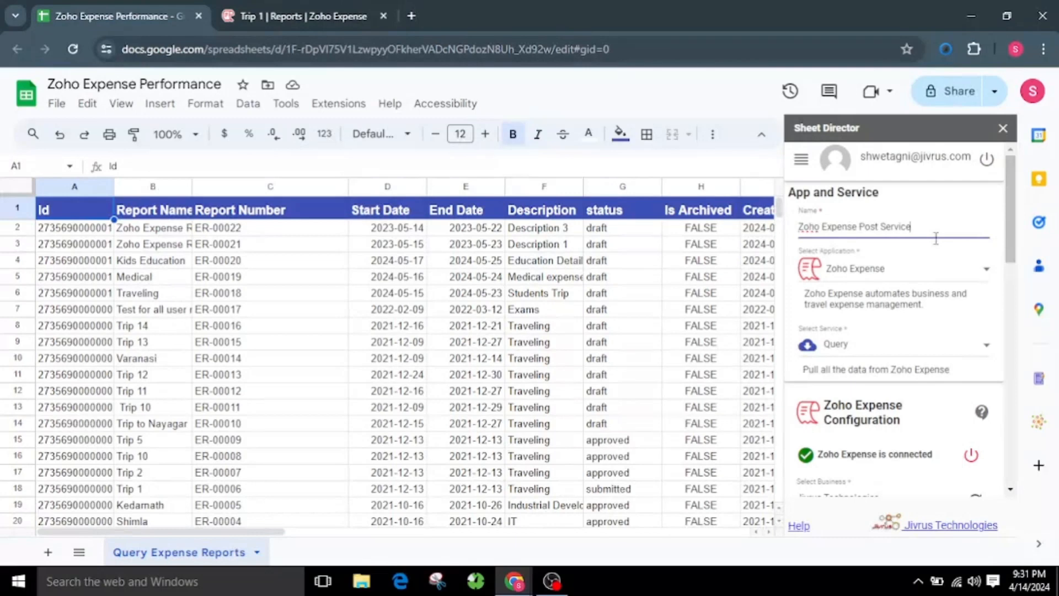
# Switch the Zoho Expense Post Service to the Post service and choose ExpenseReports as its entity
pyautogui.click(889, 346)
pyautogui.click(868, 383)
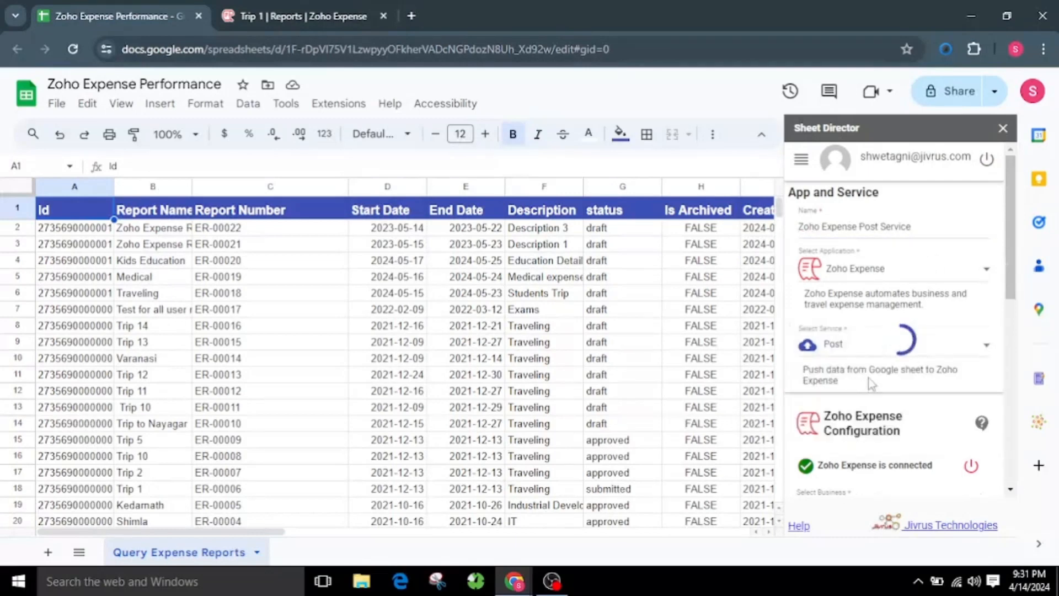
pyautogui.scroll(-3, 878, 386)
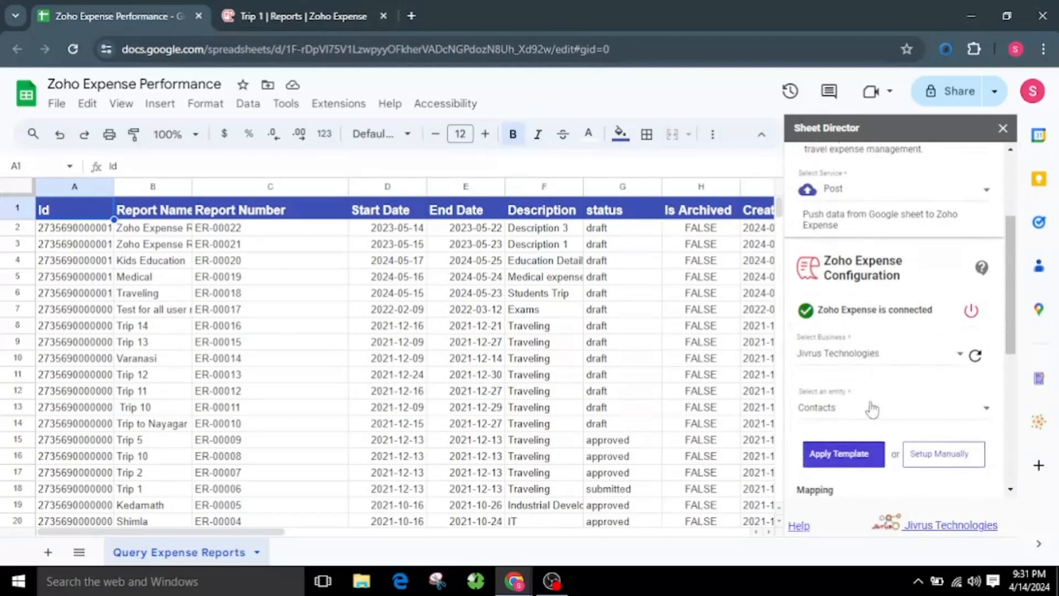
pyautogui.click(873, 410)
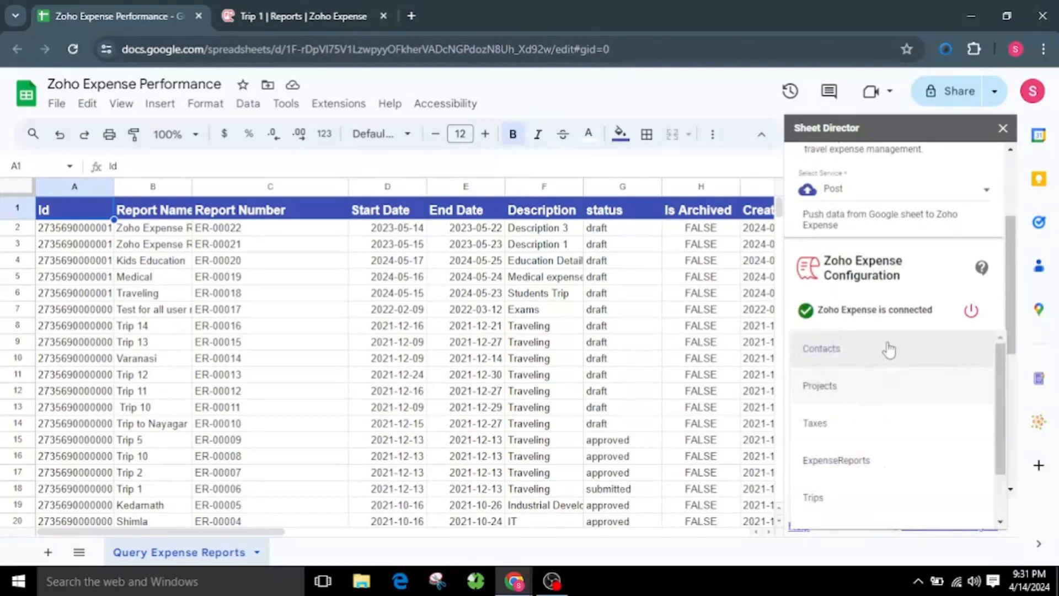
pyautogui.click(868, 463)
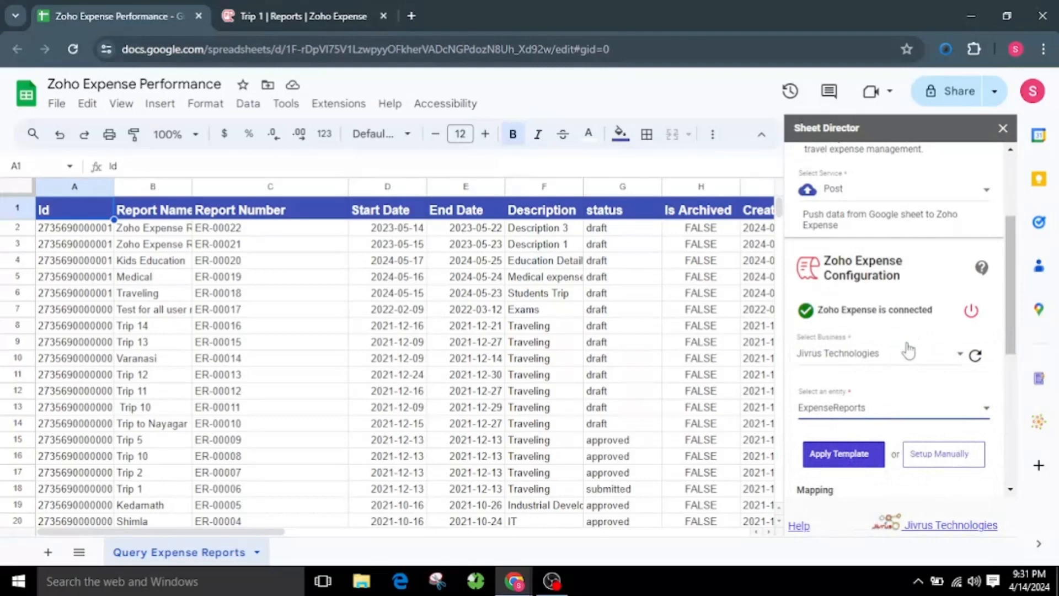
# Apply the ready-made template for ExpenseReports as the source sheet of the post service
pyautogui.scroll(-3, 899, 342)
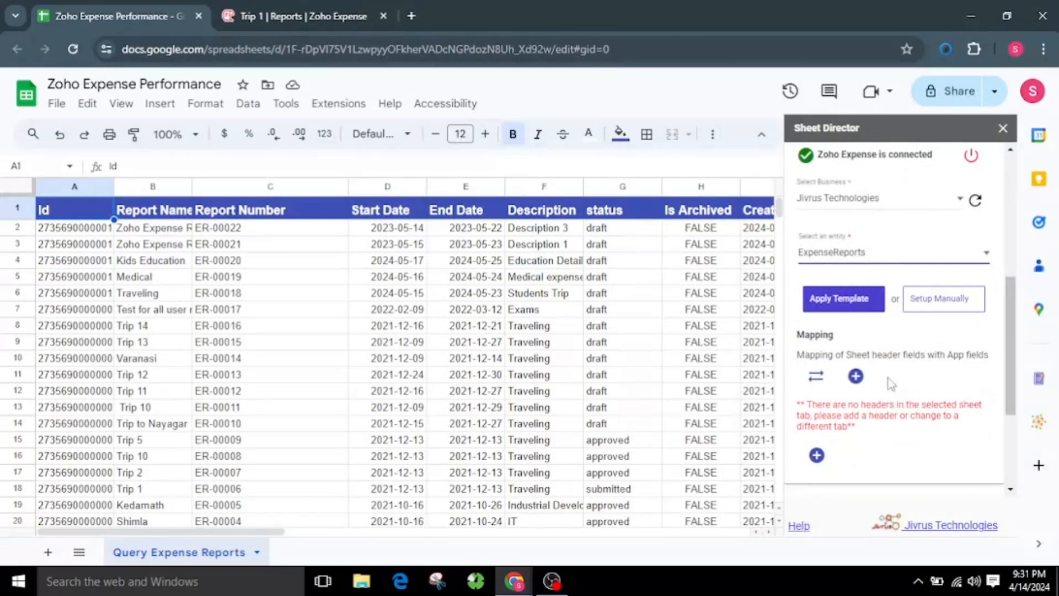
pyautogui.click(847, 303)
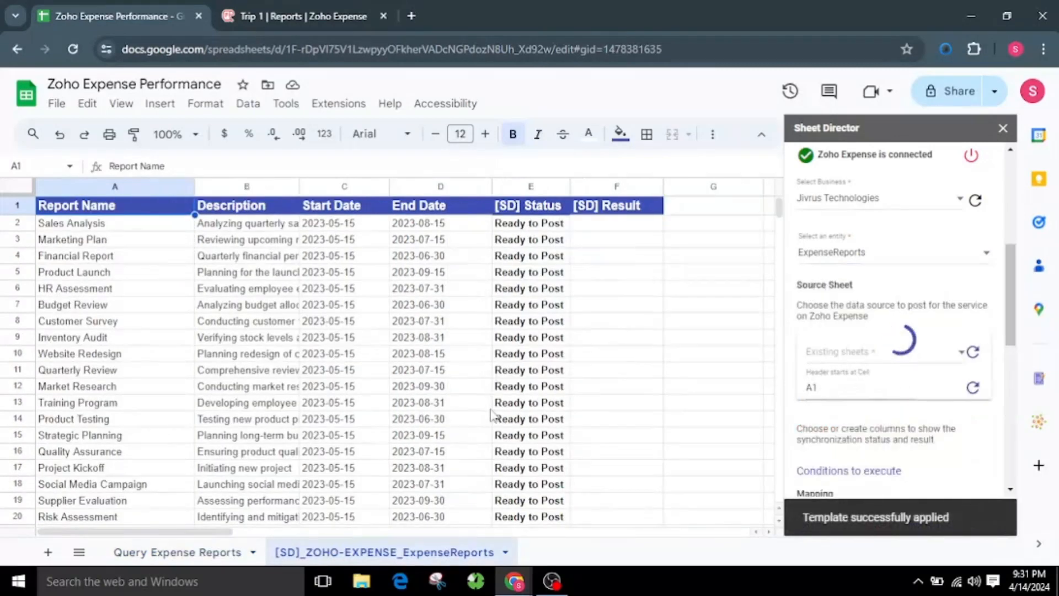
pyautogui.scroll(-1, 856, 380)
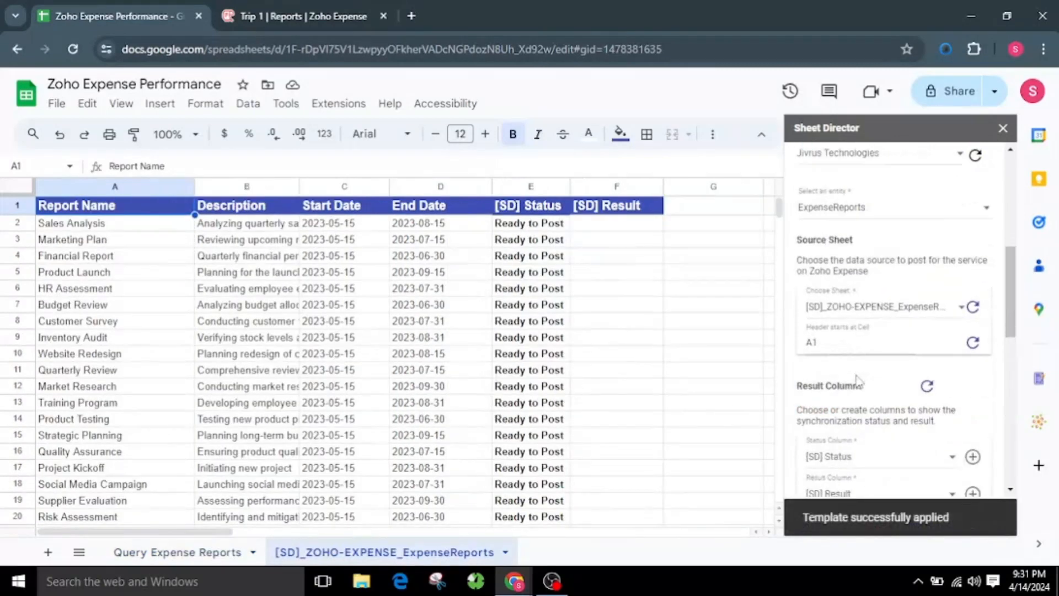
# Review the post service's field mapping and its [SD] Status and [SD] Result columns, including the choices for the status column
pyautogui.scroll(-5, 856, 381)
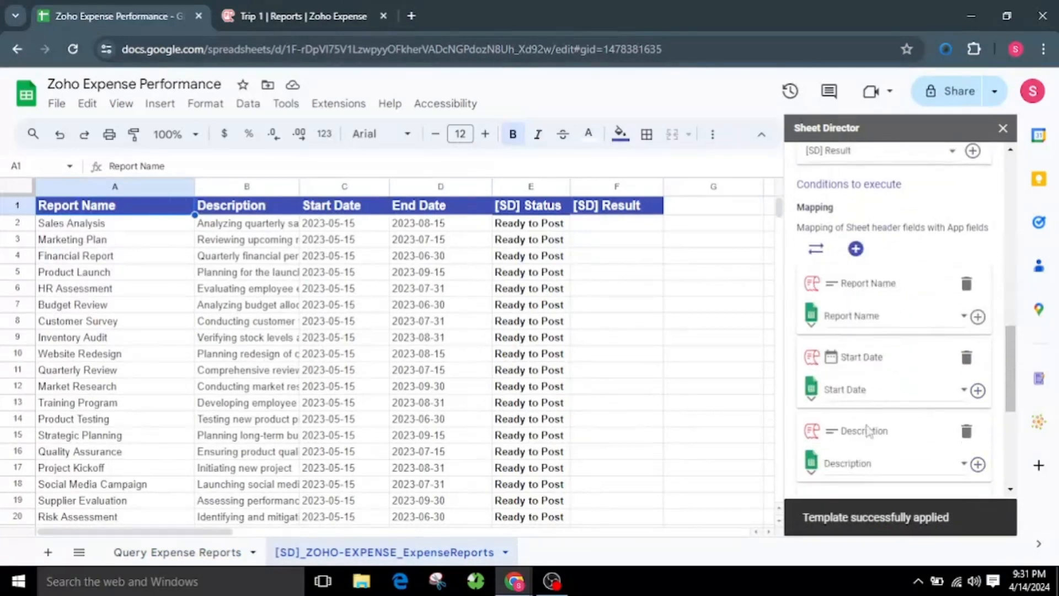
pyautogui.scroll(-3, 890, 418)
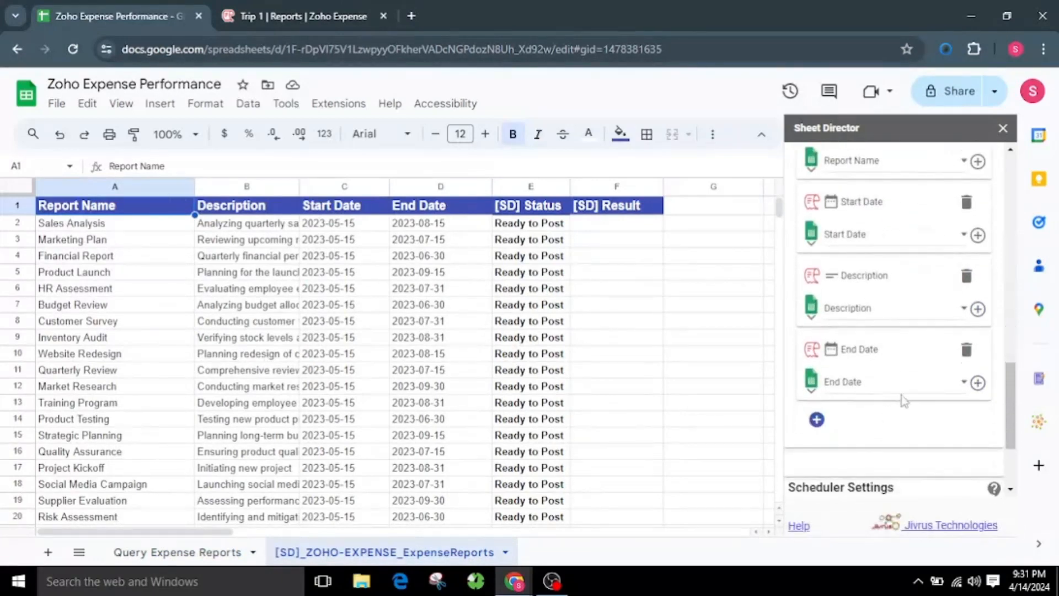
pyautogui.scroll(10, 882, 424)
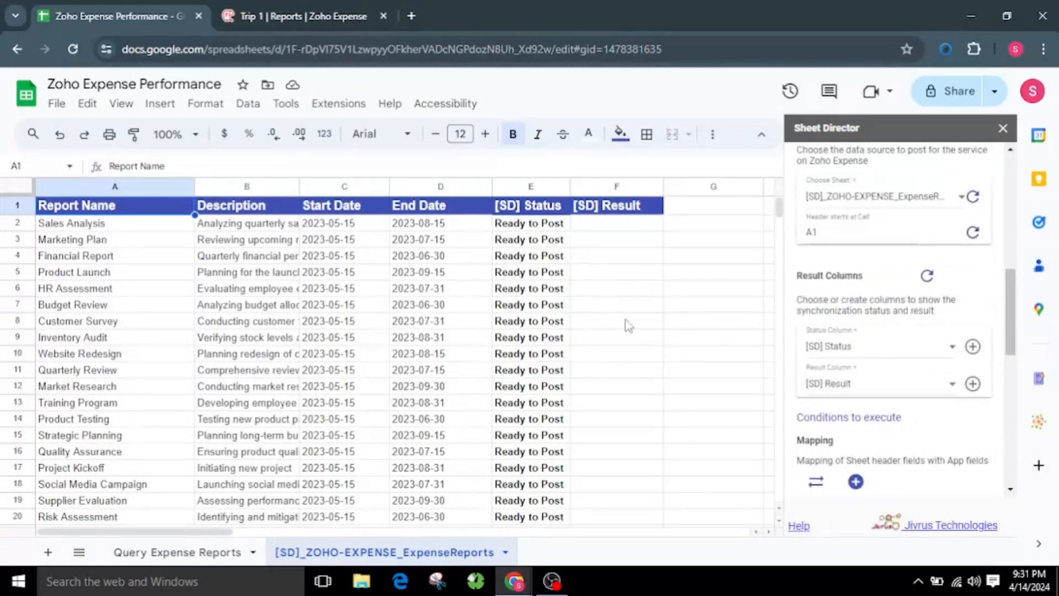
pyautogui.click(515, 188)
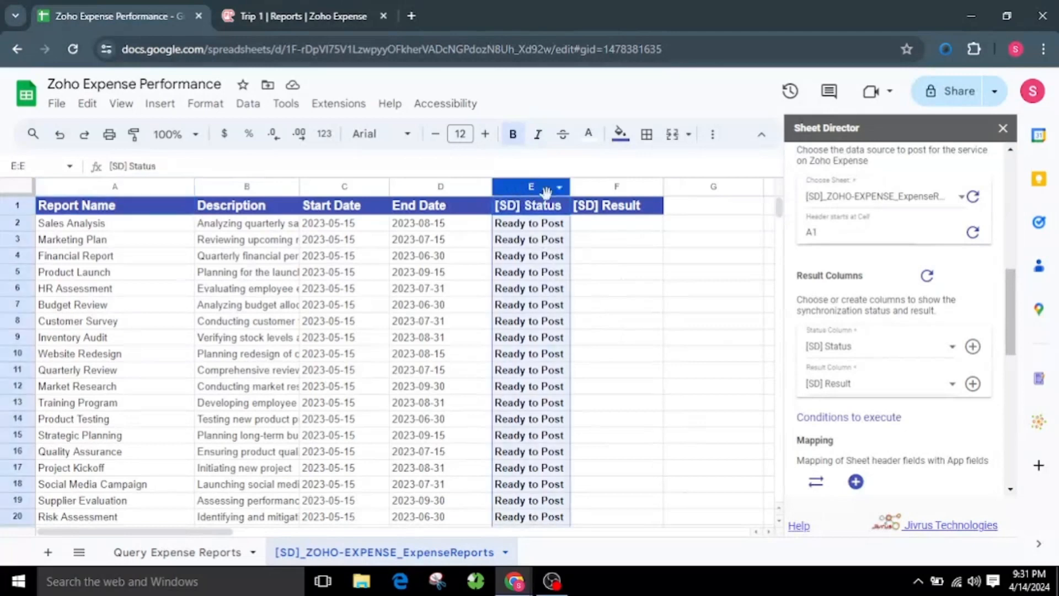
pyautogui.click(589, 186)
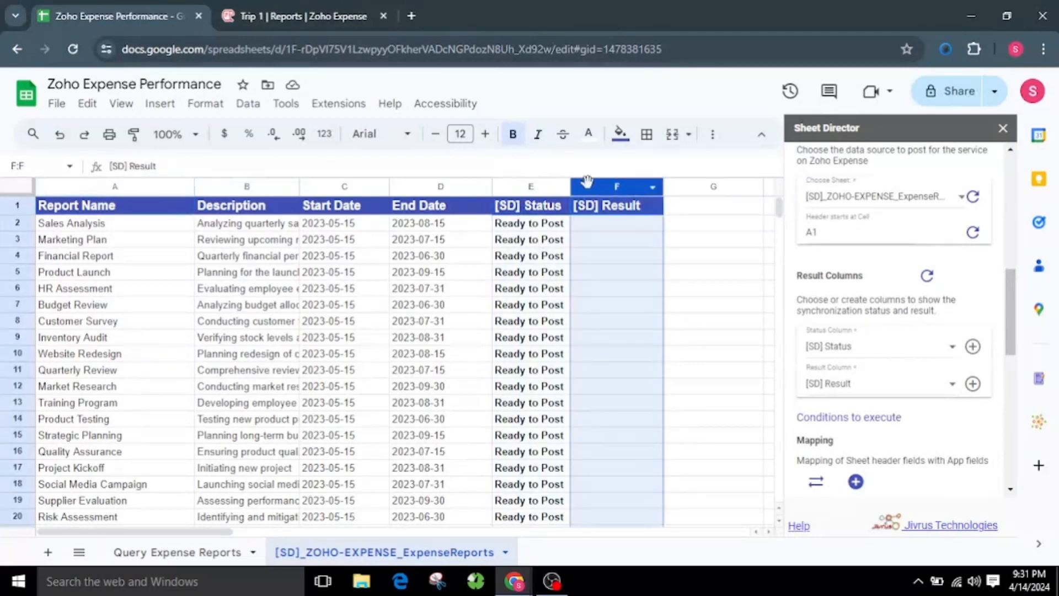
pyautogui.click(706, 352)
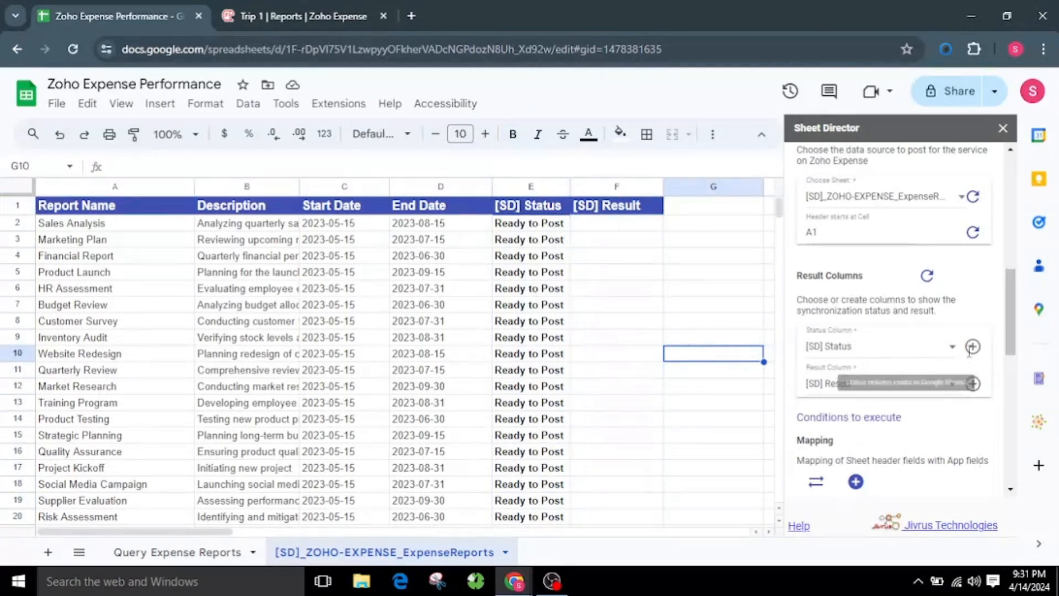
pyautogui.click(900, 358)
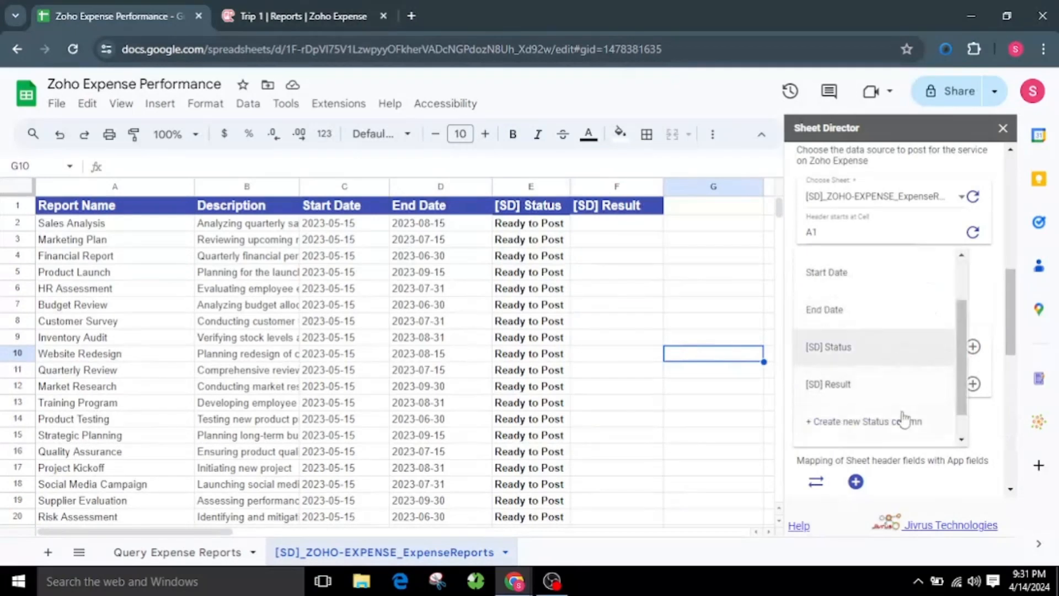
pyautogui.click(988, 305)
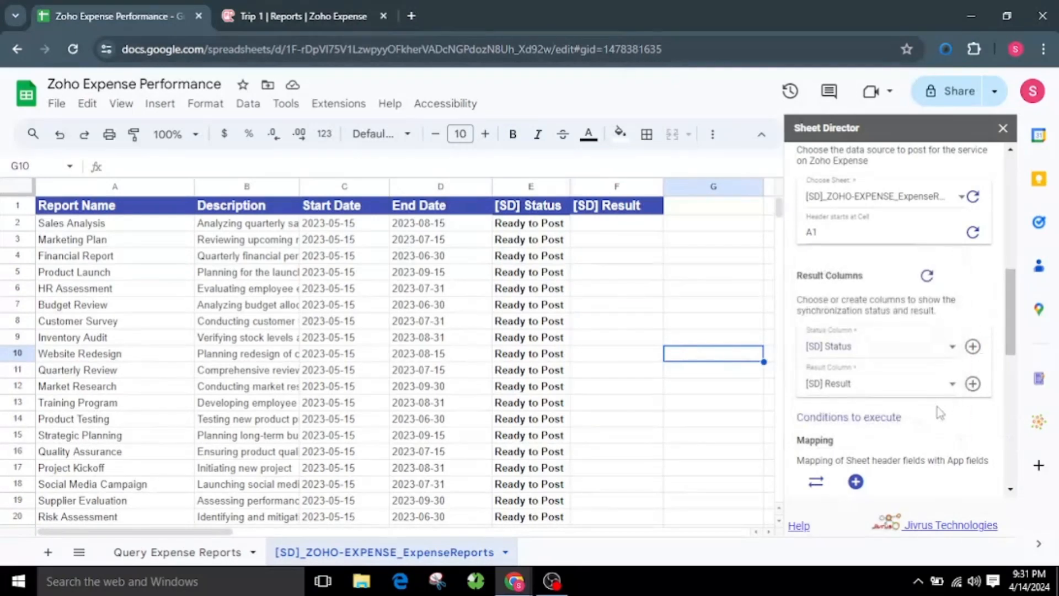
# Examine how the report fields map to sheet headers and which columns the End Date mapping offers
pyautogui.scroll(-6, 938, 406)
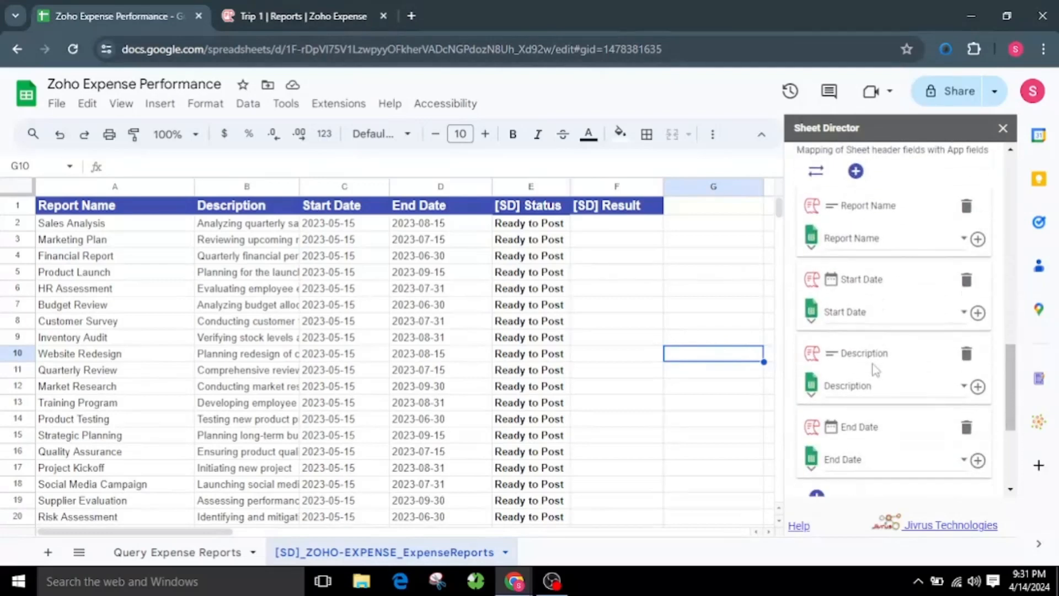
pyautogui.scroll(-3, 876, 370)
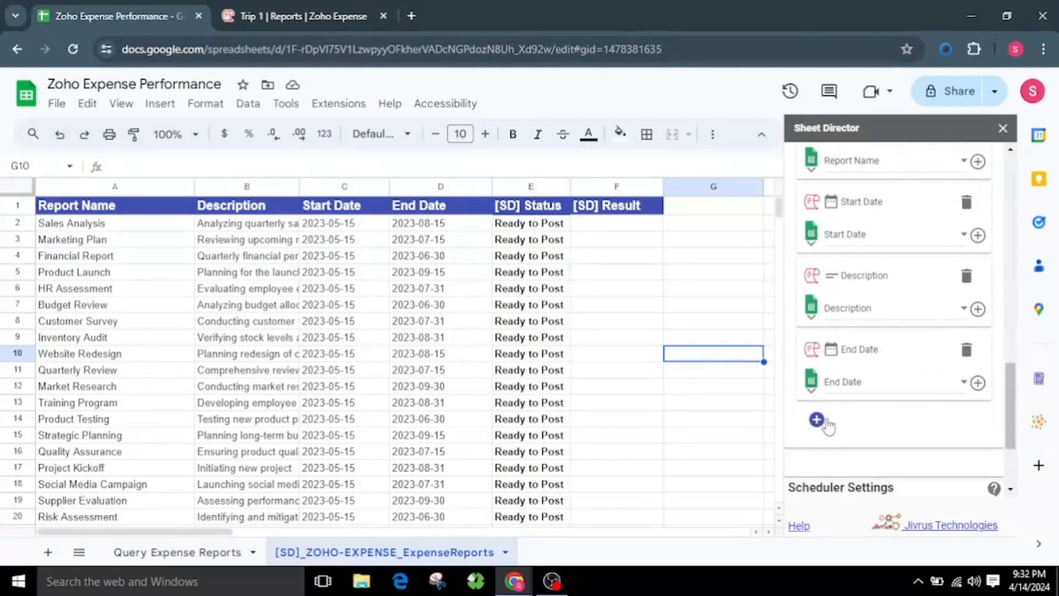
pyautogui.click(861, 388)
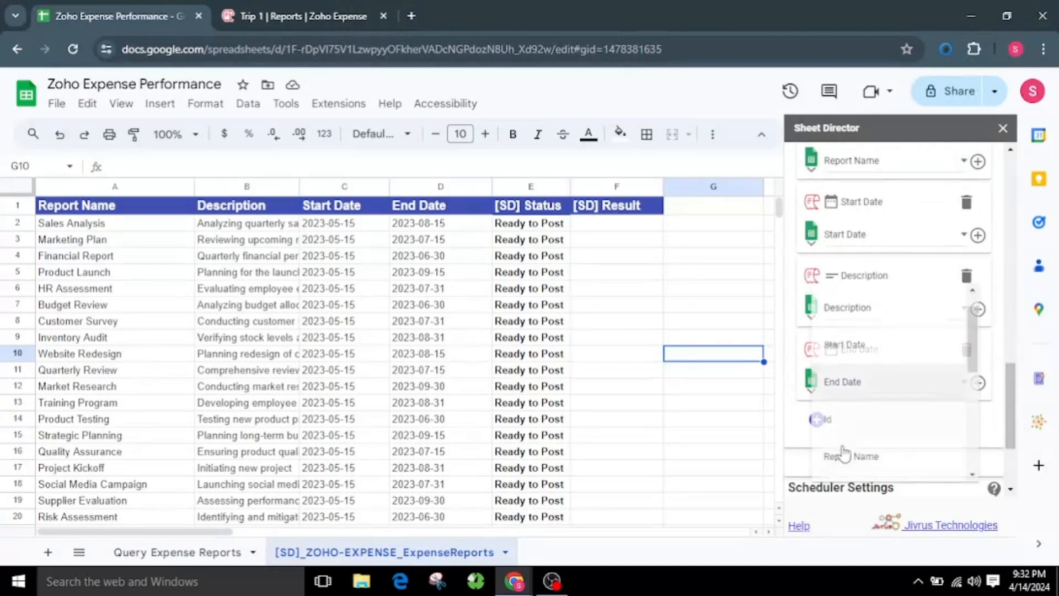
pyautogui.click(989, 431)
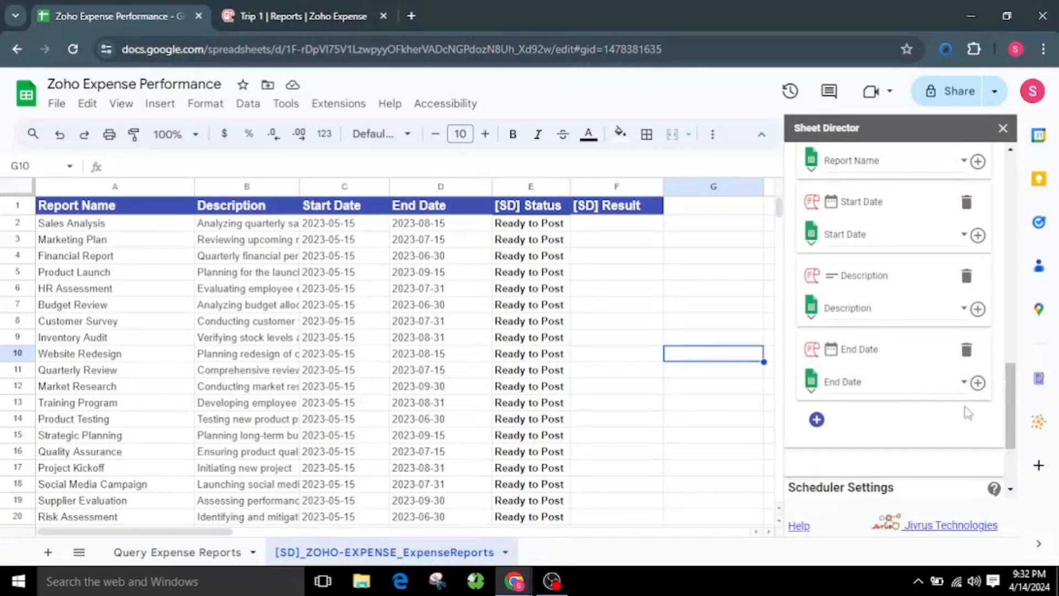
pyautogui.scroll(3, 965, 386)
pyautogui.scroll(-1, 960, 425)
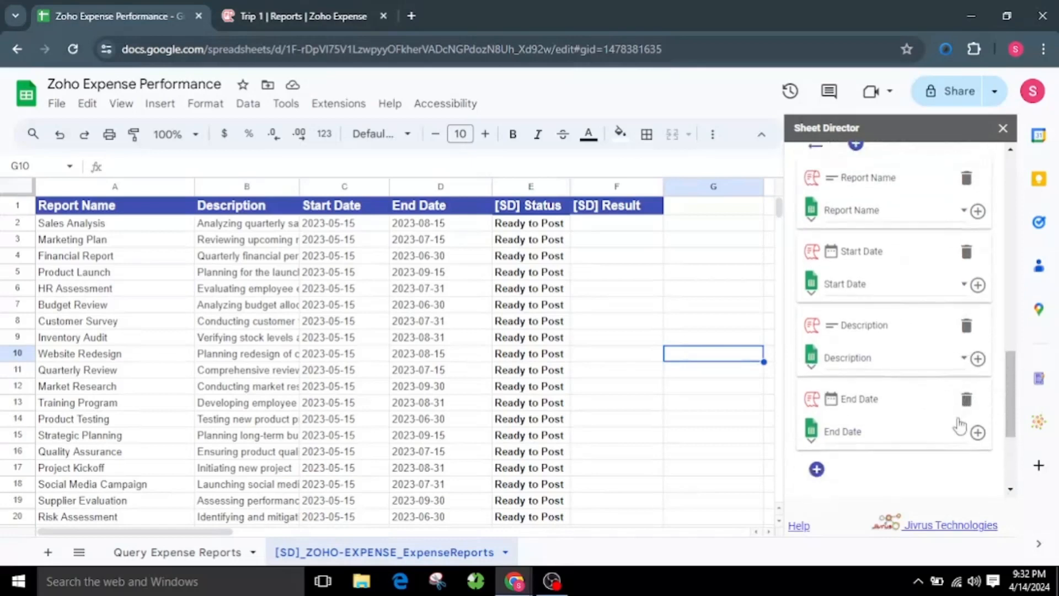
# Execute the post service and post the ready expense reports to Zoho Expense
pyautogui.scroll(-2, 960, 425)
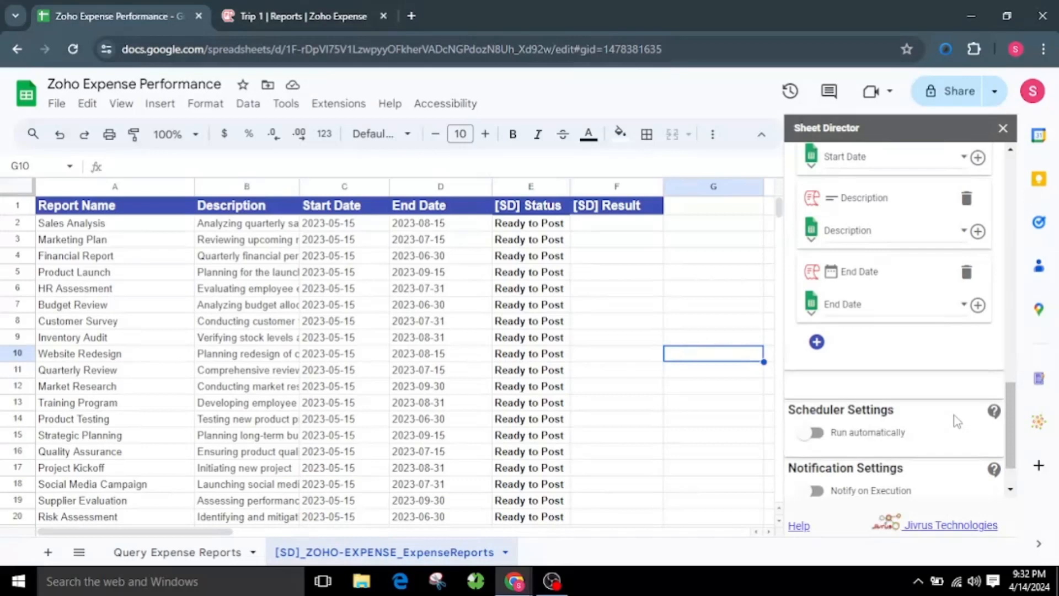
pyautogui.scroll(-1, 957, 422)
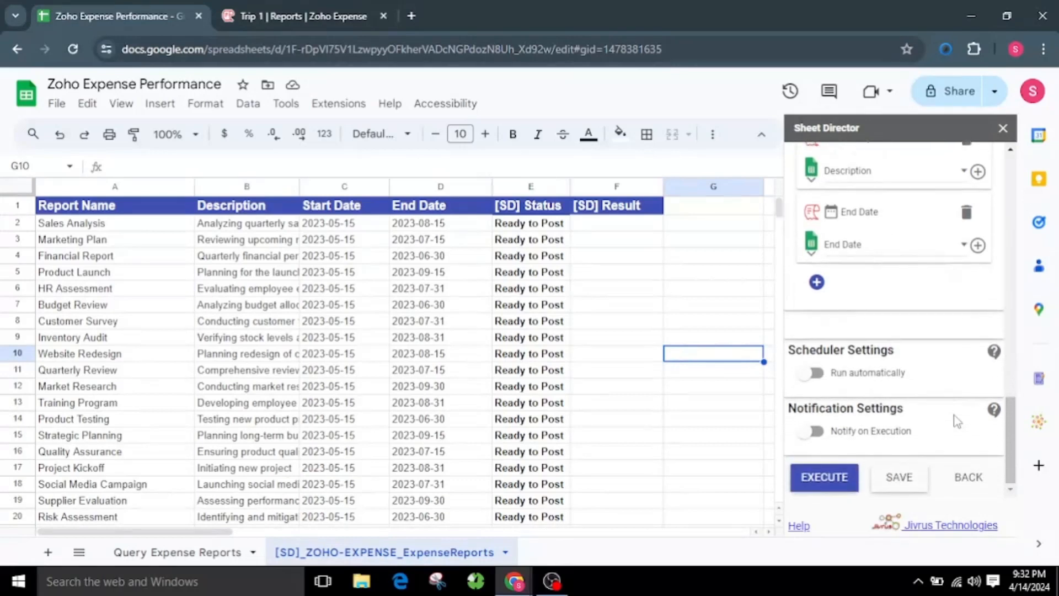
pyautogui.click(822, 476)
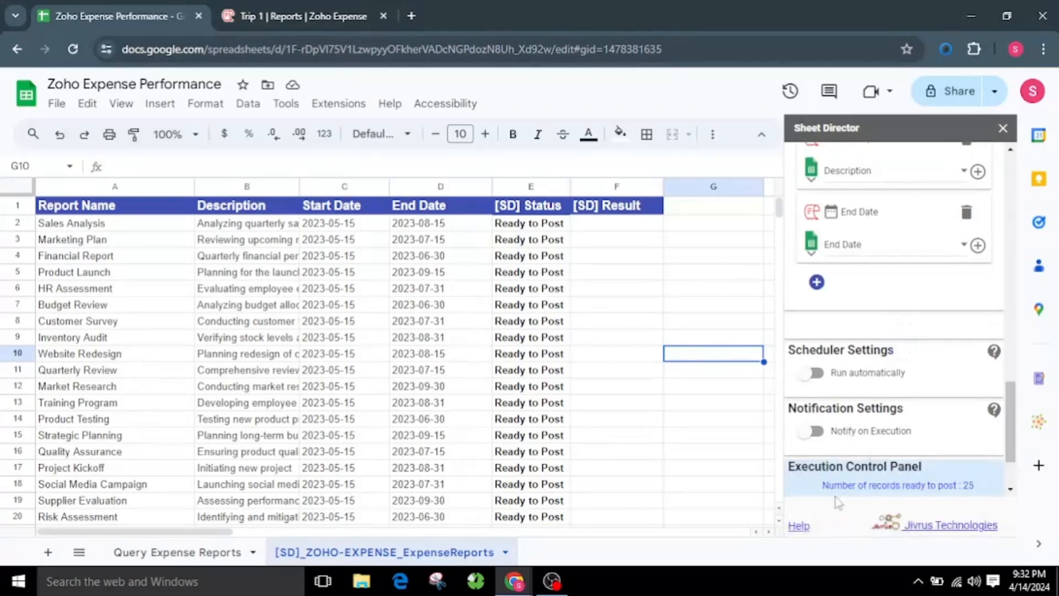
pyautogui.click(553, 226)
pyautogui.click(622, 405)
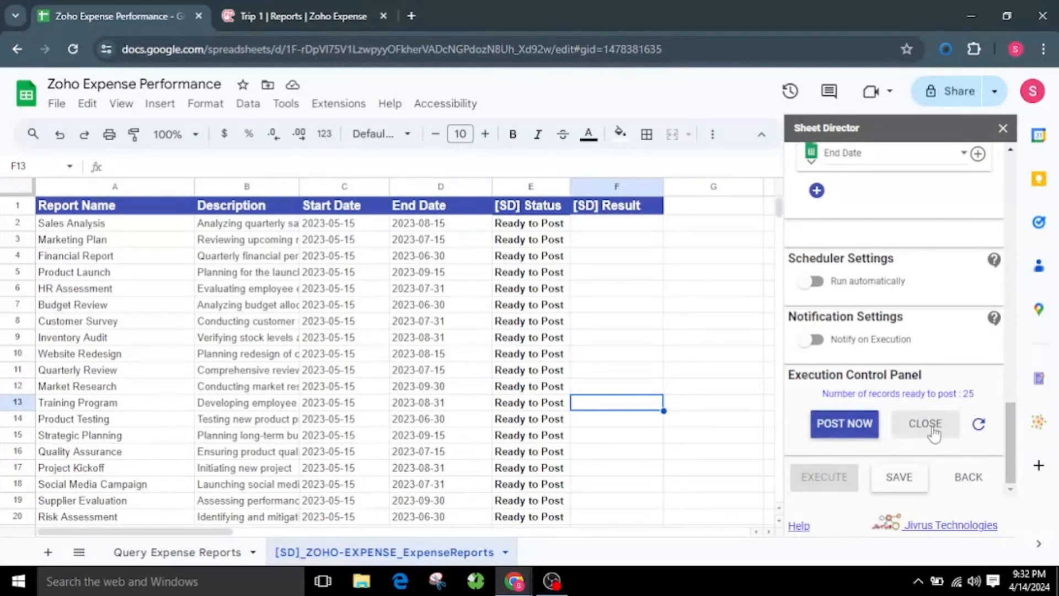
pyautogui.click(856, 433)
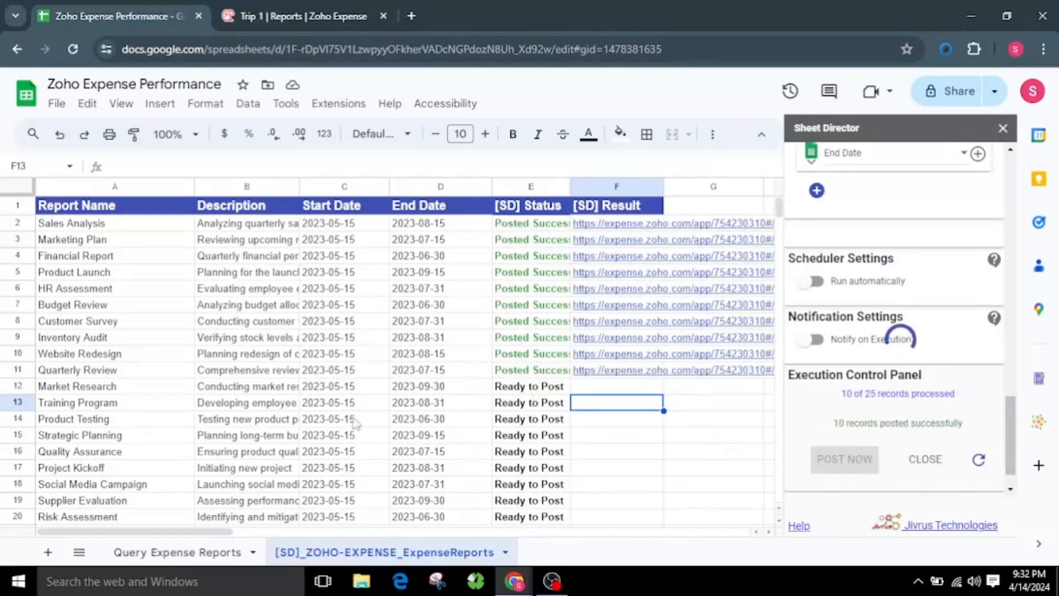
# Open a posted report's link from the [SD] Result column and look through the pending reports in Zoho Expense
pyautogui.hscroll(3, 478, 497)
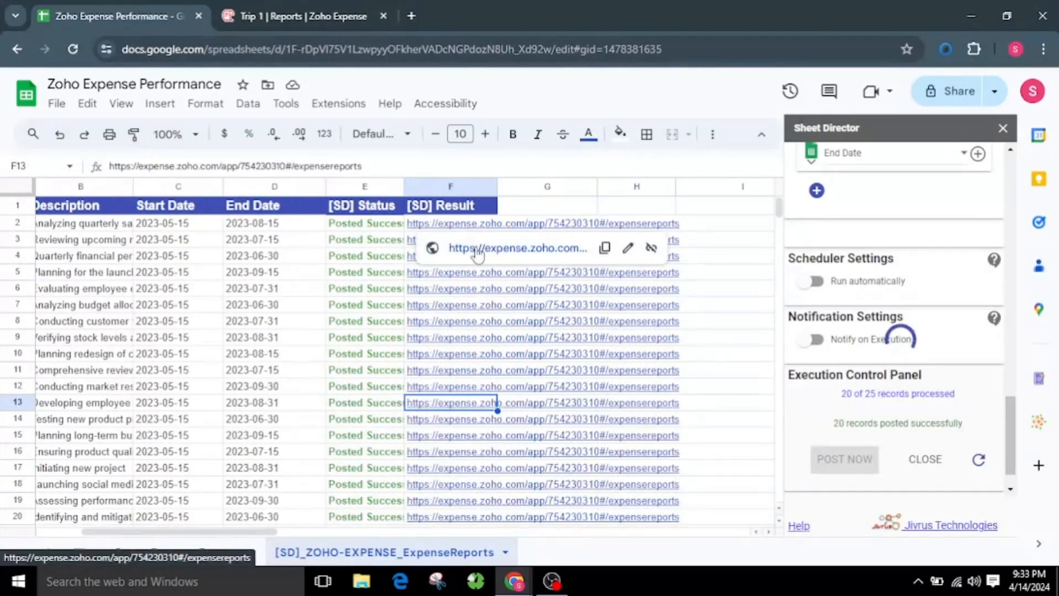
pyautogui.click(469, 246)
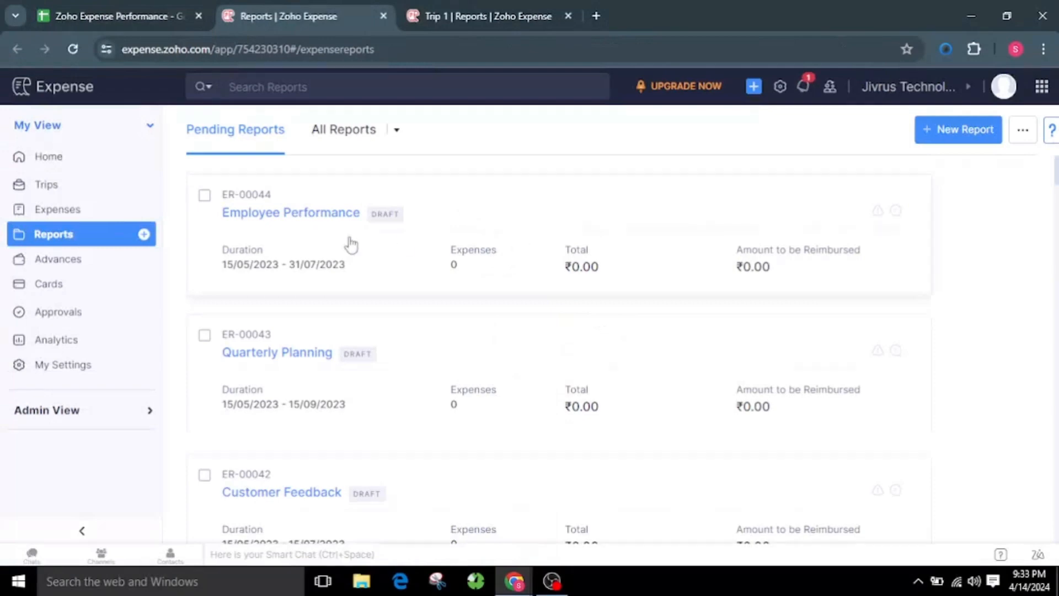
pyautogui.scroll(-4, 477, 246)
pyautogui.scroll(4, 477, 247)
pyautogui.scroll(-2, 330, 302)
pyautogui.scroll(-13, 330, 303)
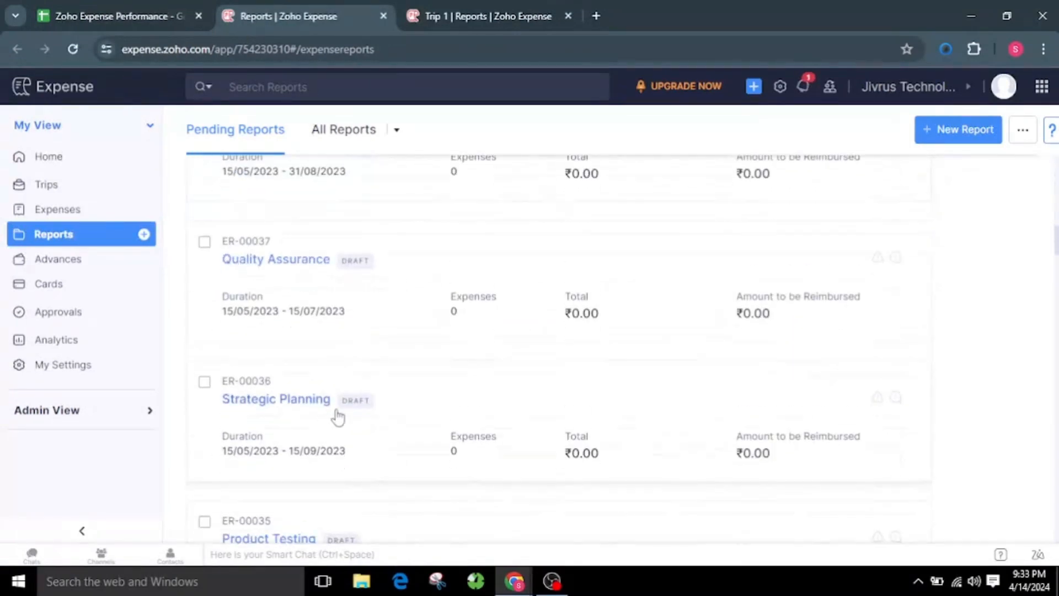
pyautogui.scroll(-12, 337, 415)
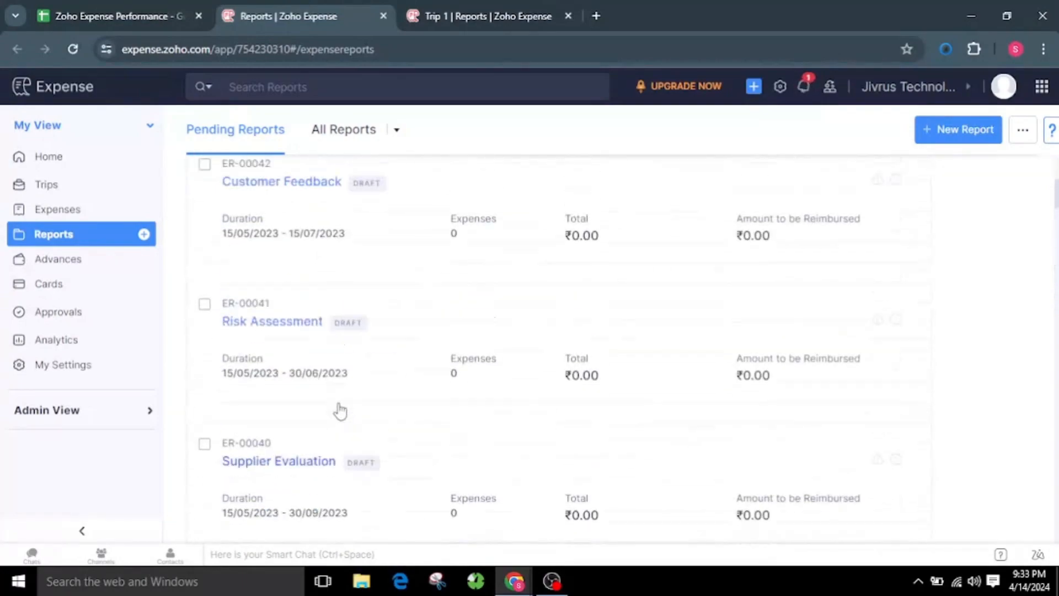
# Return to the Zoho Expense Performance spreadsheet and look over the status and result of the posted rows
pyautogui.click(138, 8)
pyautogui.scroll(-4, 474, 293)
pyautogui.scroll(4, 405, 440)
pyautogui.hscroll(-3, 252, 444)
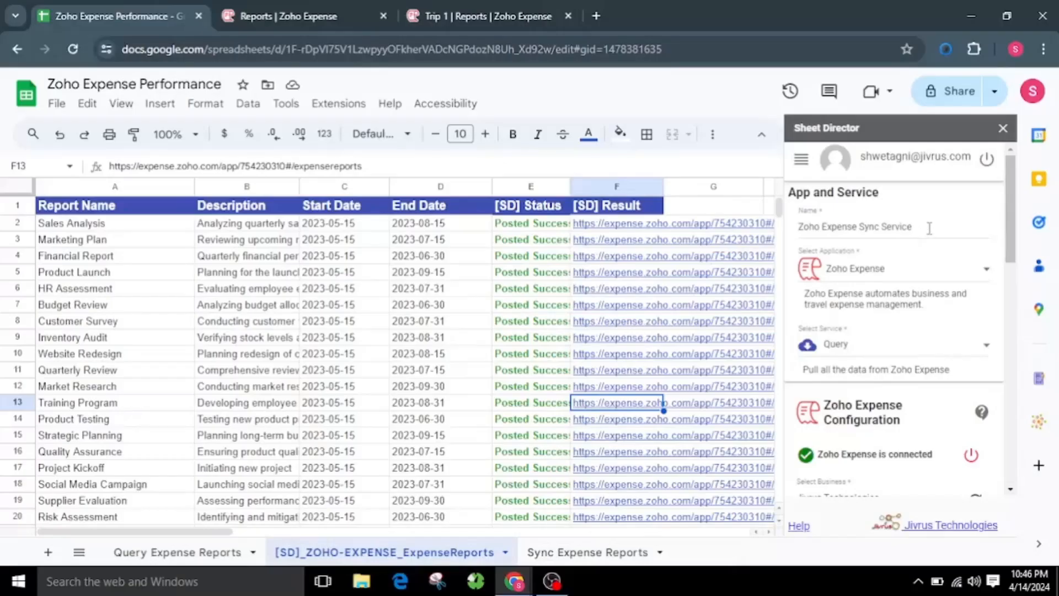
# Switch the Zoho Expense Sync Service to the Synchronize service and choose ExpenseReports as its entity
pyautogui.moveTo(913, 227); pyautogui.dragTo(791, 243)
pyautogui.click(924, 228)
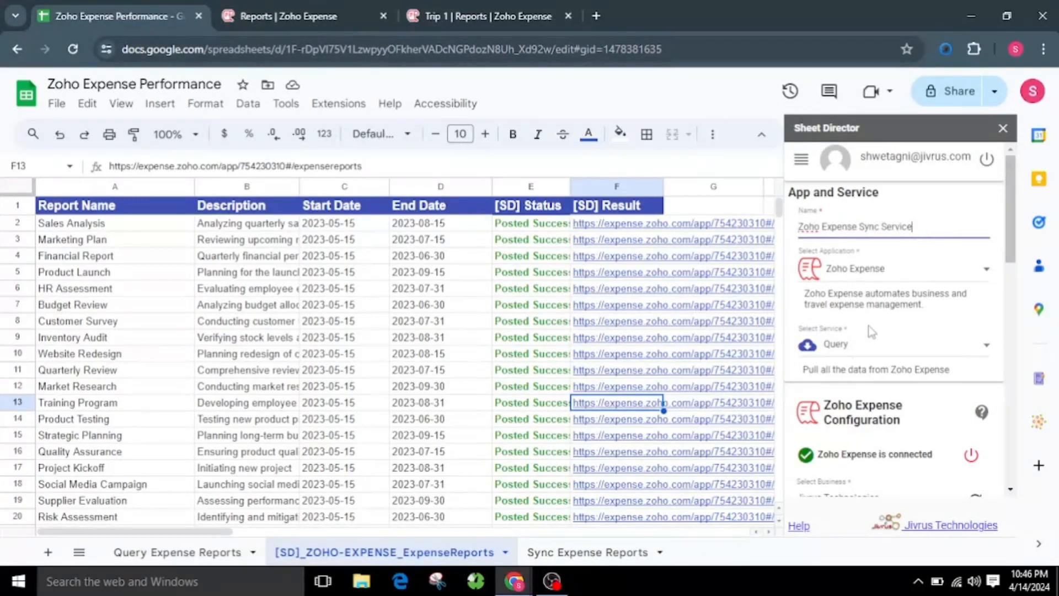
pyautogui.click(864, 344)
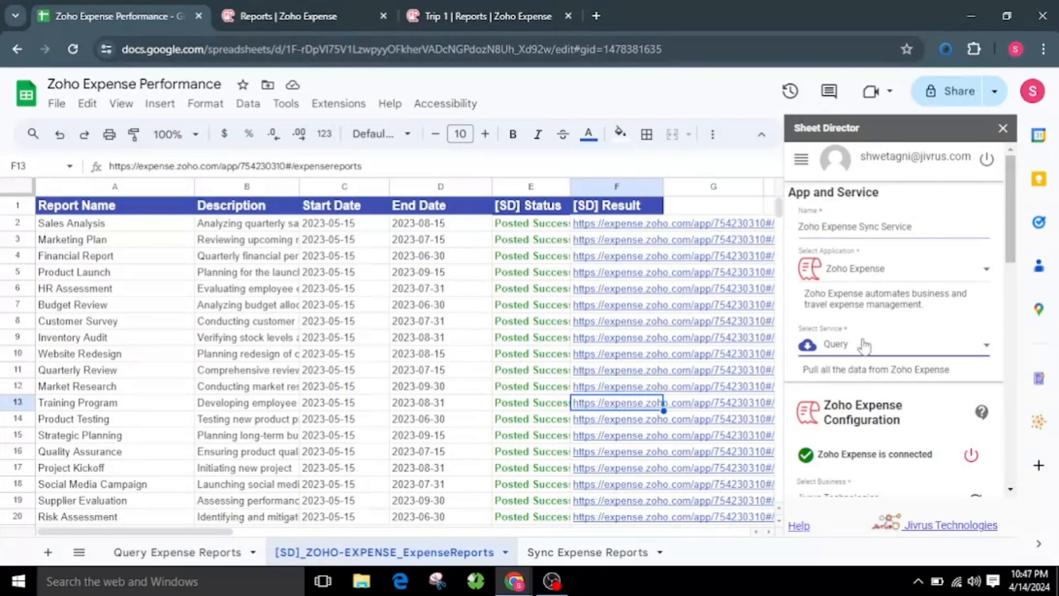
pyautogui.click(865, 419)
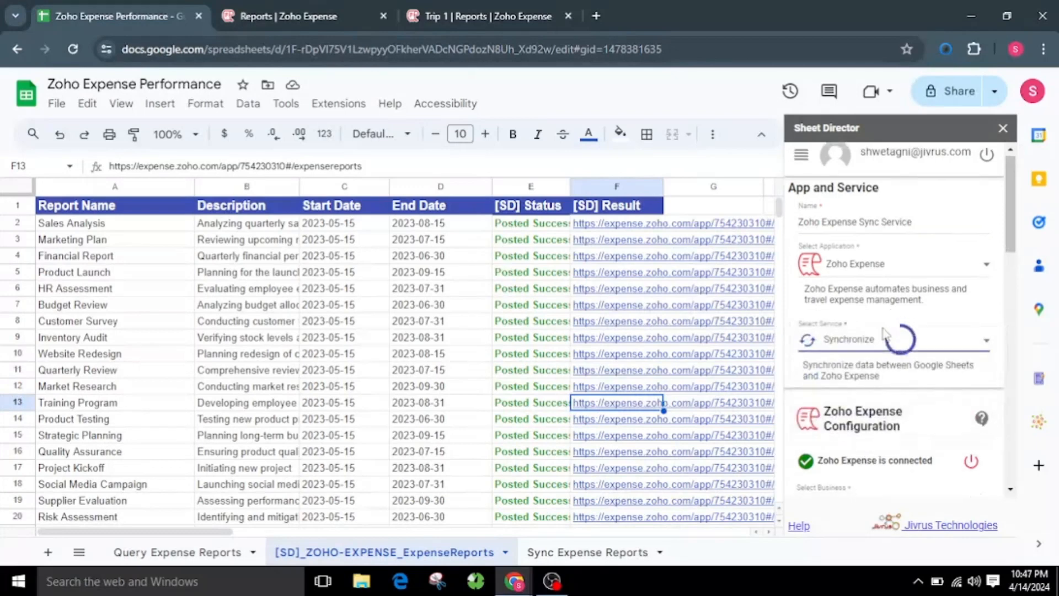
pyautogui.scroll(-3, 883, 336)
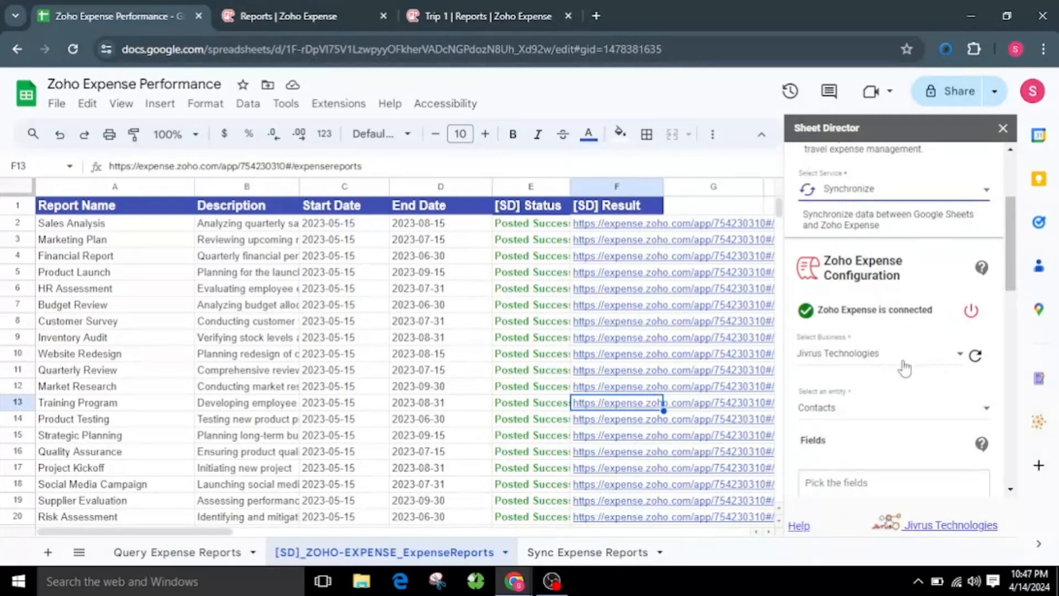
pyautogui.scroll(-2, 904, 369)
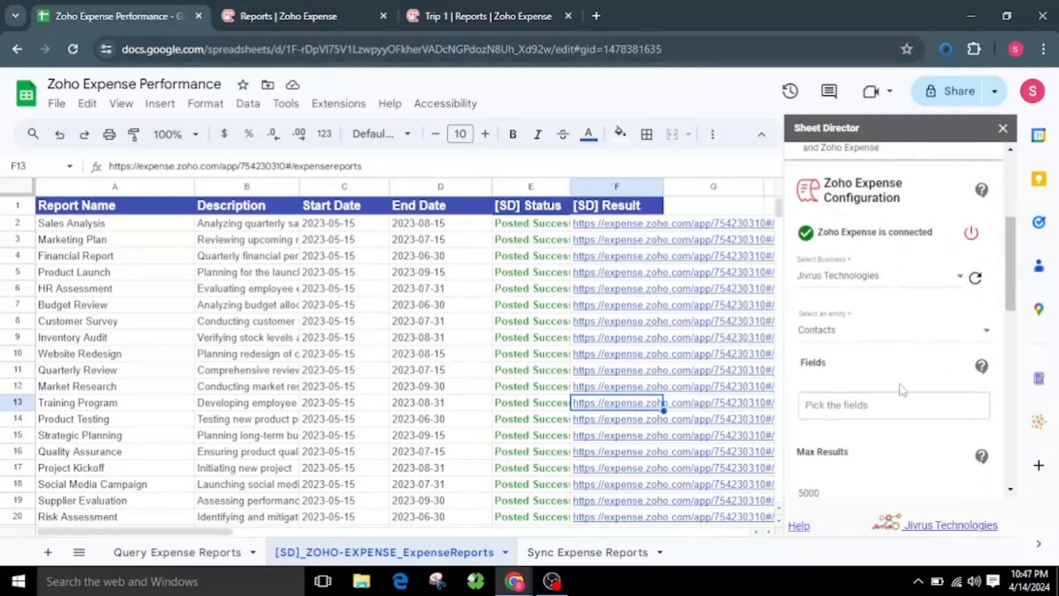
pyautogui.click(879, 334)
pyautogui.click(879, 445)
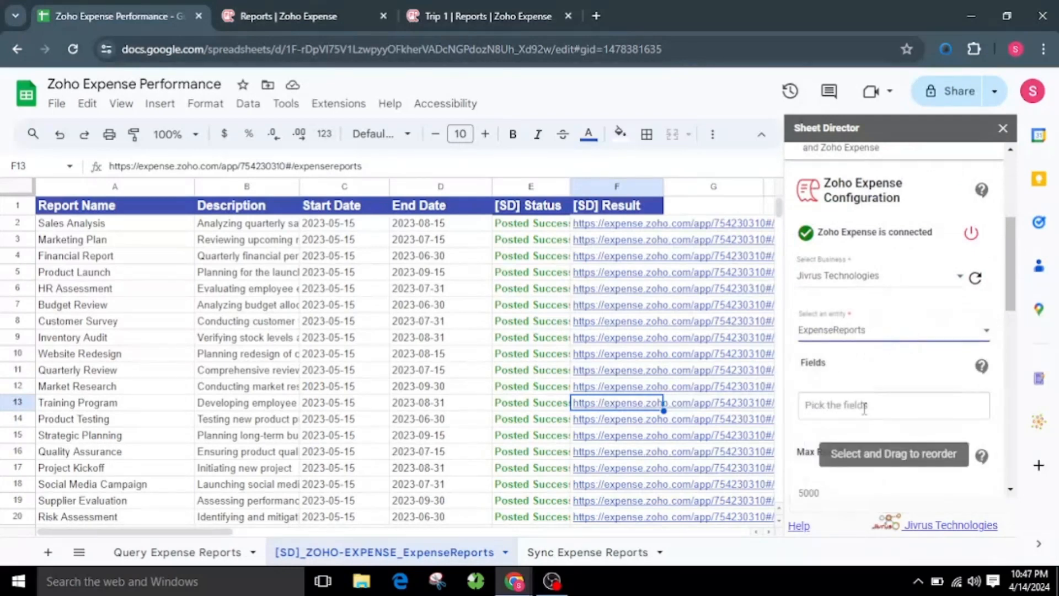
# Add the Id, Report Name and Report Number fields to the sync service
pyautogui.click(864, 408)
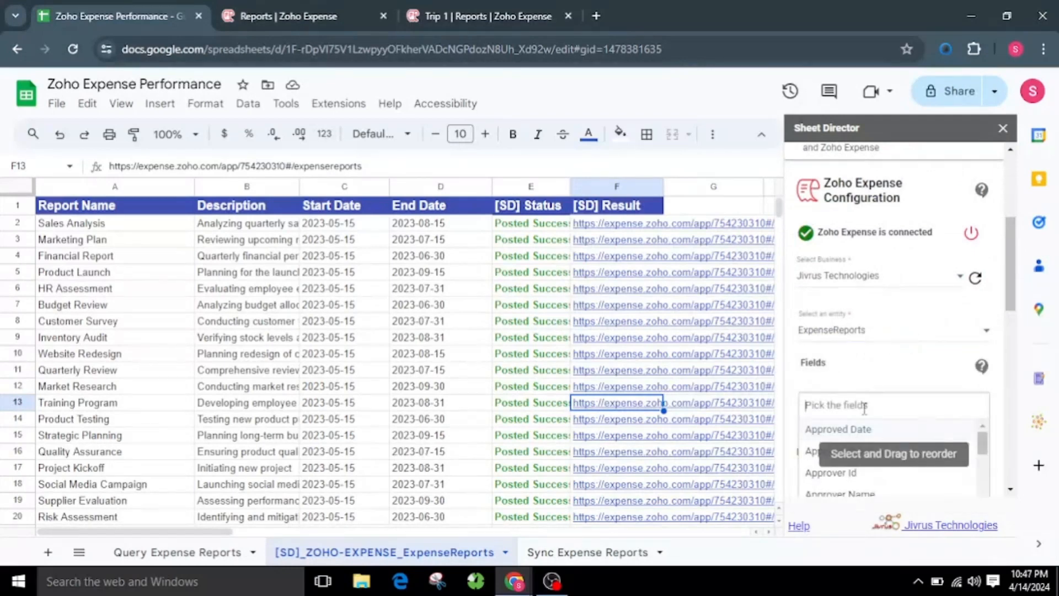
pyautogui.write('id')
pyautogui.press('Return')
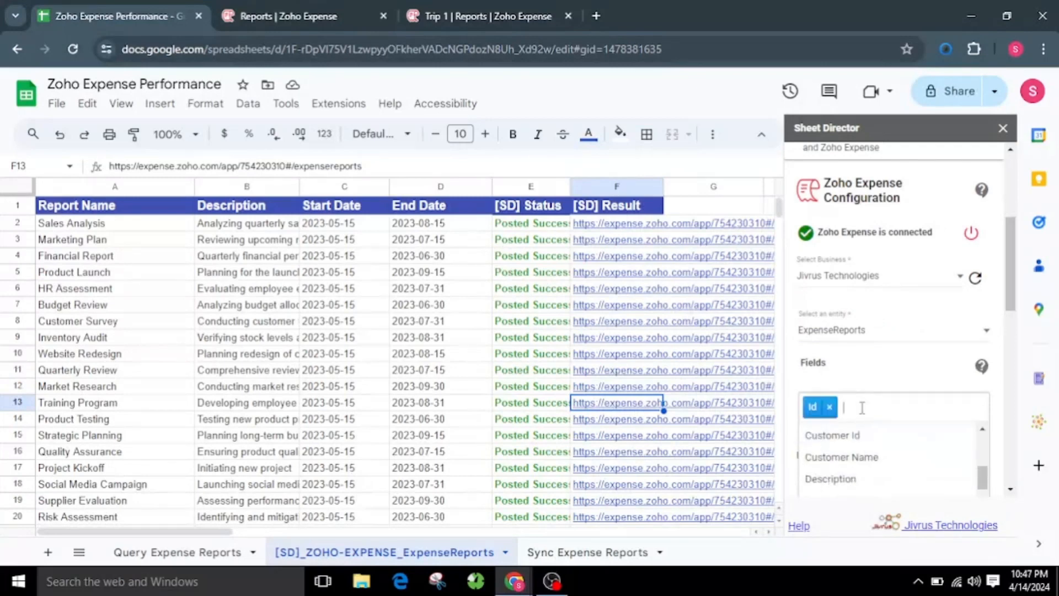
pyautogui.write('re')
pyautogui.scroll(-3, 896, 367)
pyautogui.write('po')
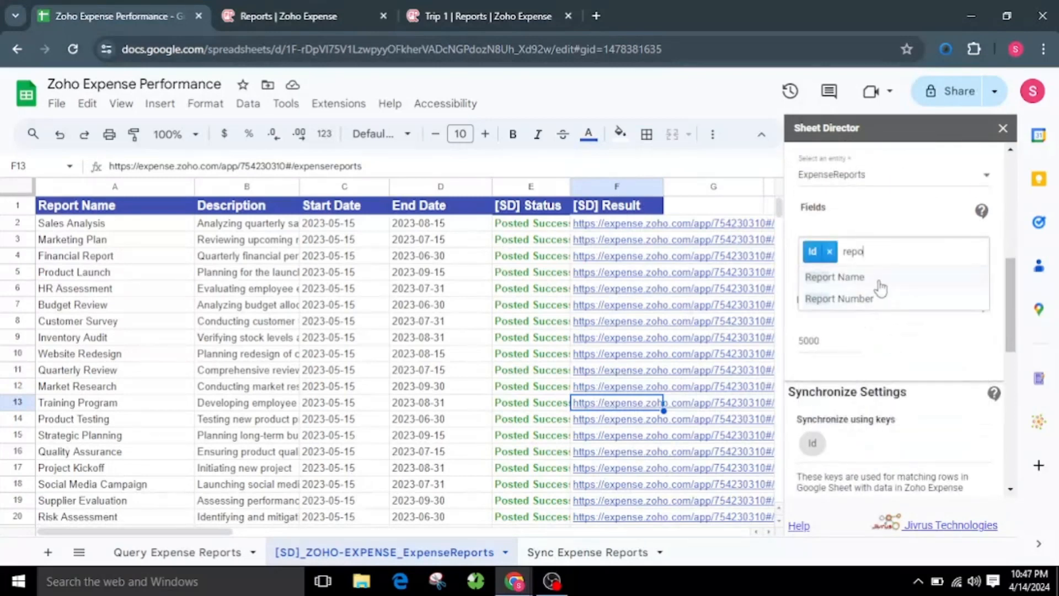
pyautogui.click(887, 277)
pyautogui.write('num')
pyautogui.click(887, 279)
# Add the status, Start Date, End Date and Description fields to the sync service
pyautogui.write('stat')
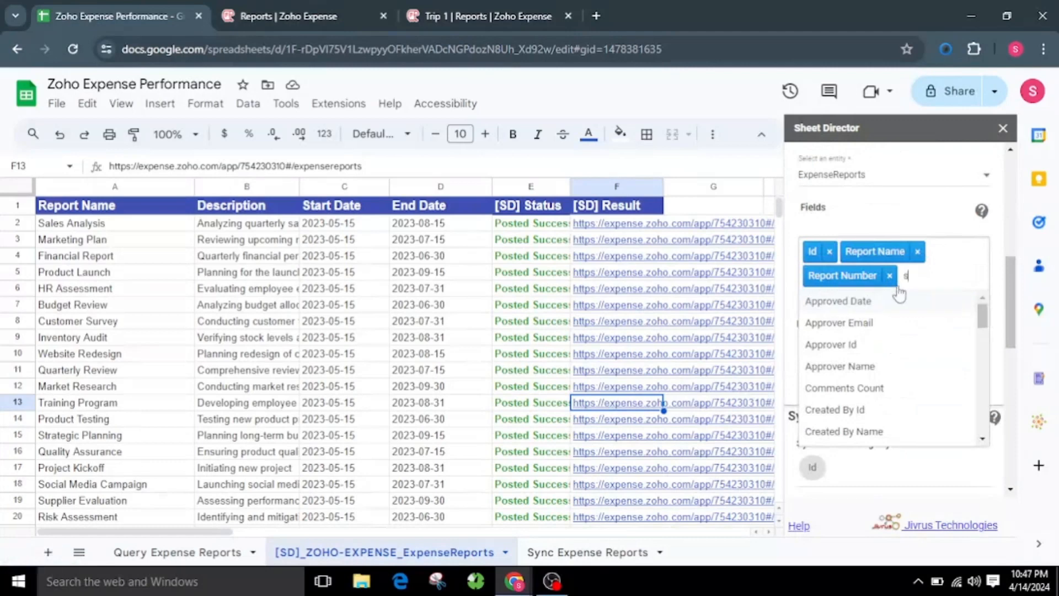
pyautogui.click(880, 302)
pyautogui.write('st')
pyautogui.click(880, 302)
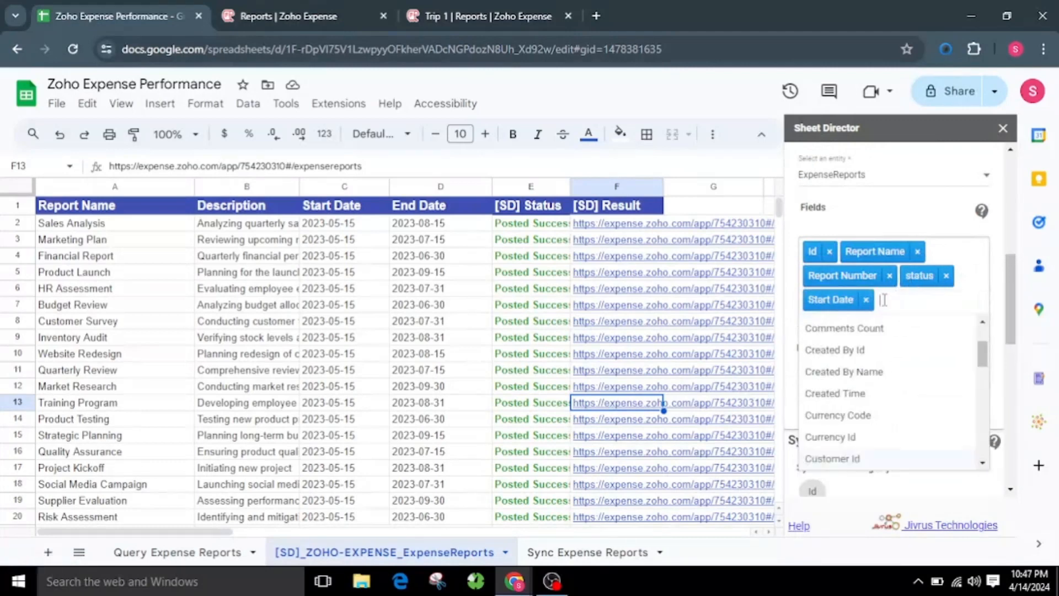
pyautogui.write('end')
pyautogui.click(883, 325)
pyautogui.write('des')
pyautogui.click(893, 327)
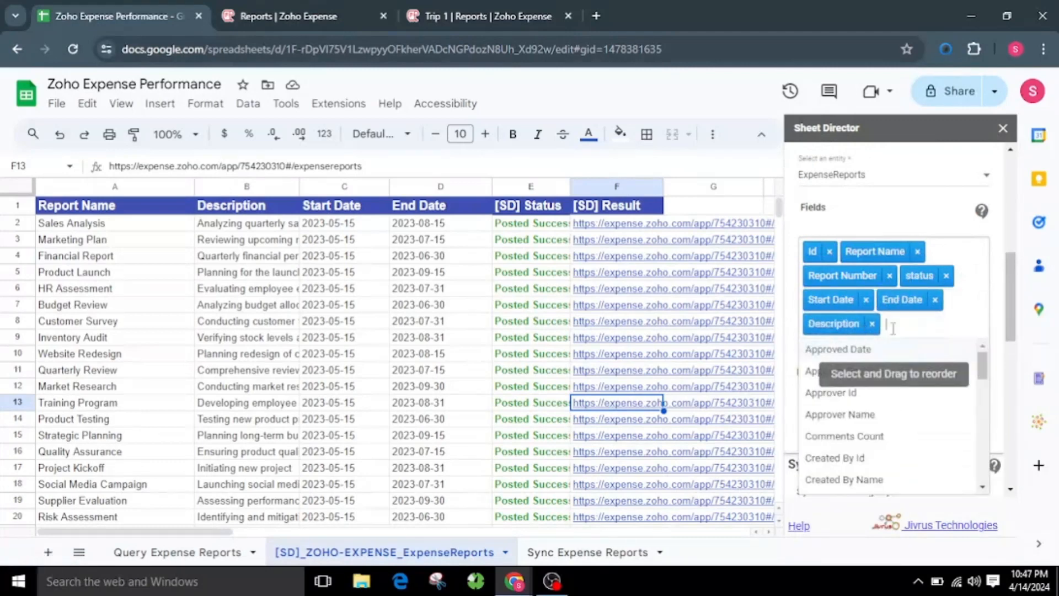
# Add the Is Archived field to the sync service and set Max Results to 25
pyautogui.write('is')
pyautogui.click(899, 349)
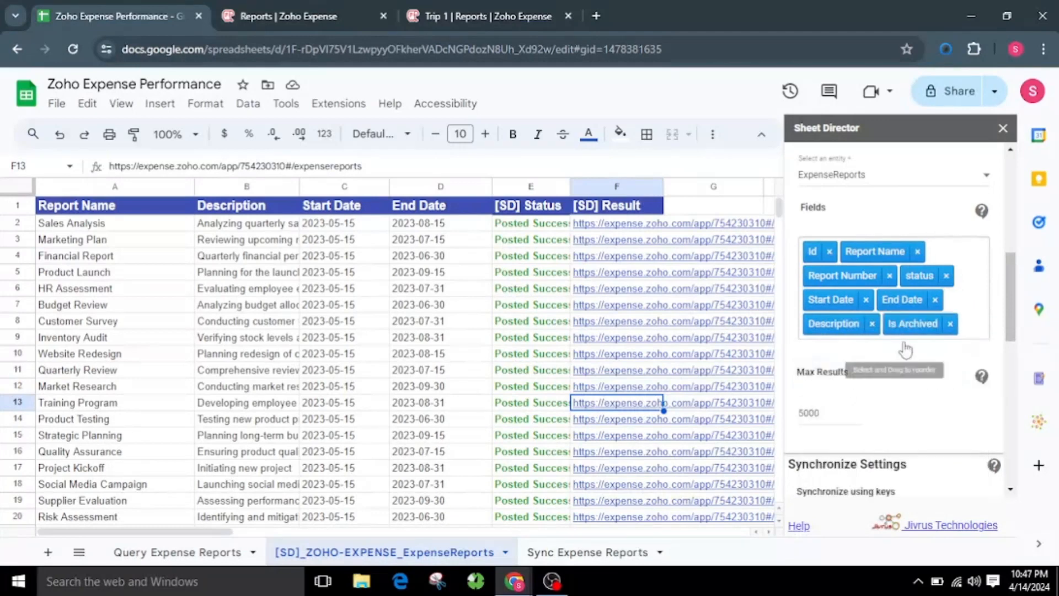
pyautogui.scroll(-1, 886, 376)
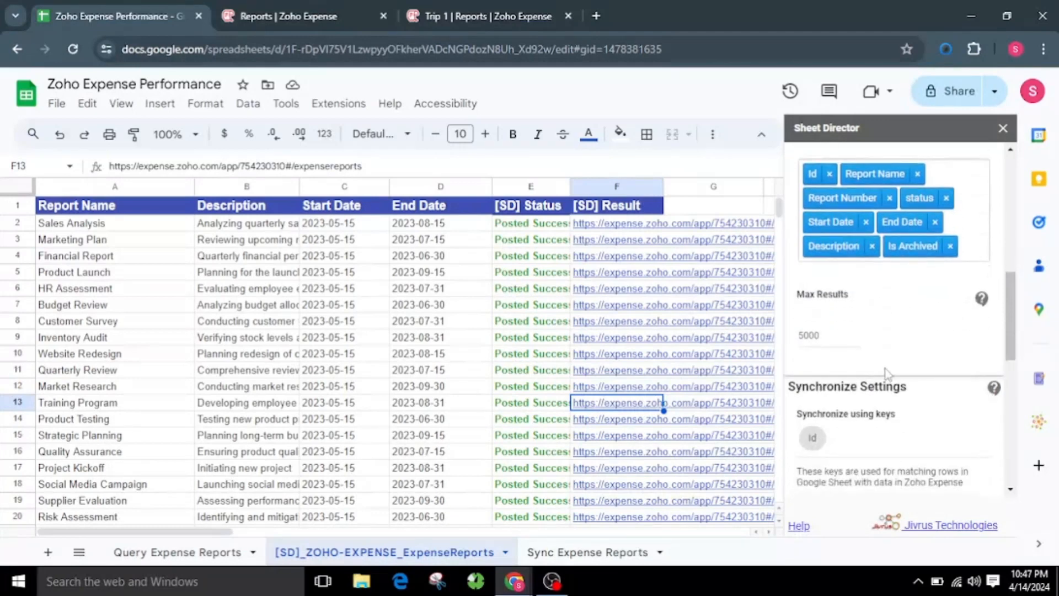
pyautogui.click(809, 334)
pyautogui.doubleClick(809, 334)
pyautogui.write('25')
pyautogui.click(904, 346)
# Compare the explanations of the two conflict options in the Synchronize Settings and choose Google Sheet Wins
pyautogui.scroll(-3, 904, 347)
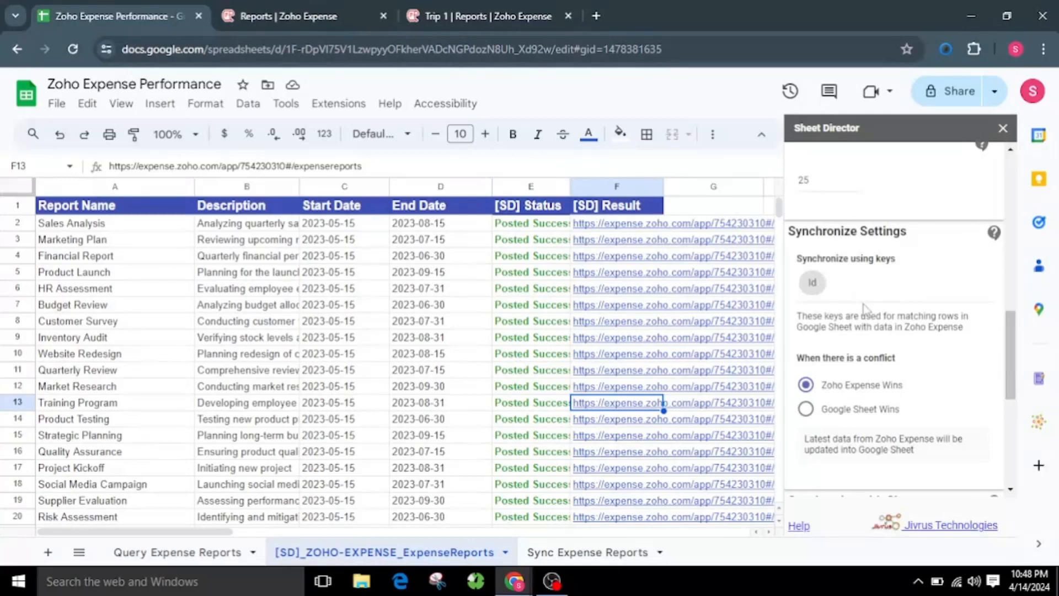
pyautogui.scroll(5, 864, 307)
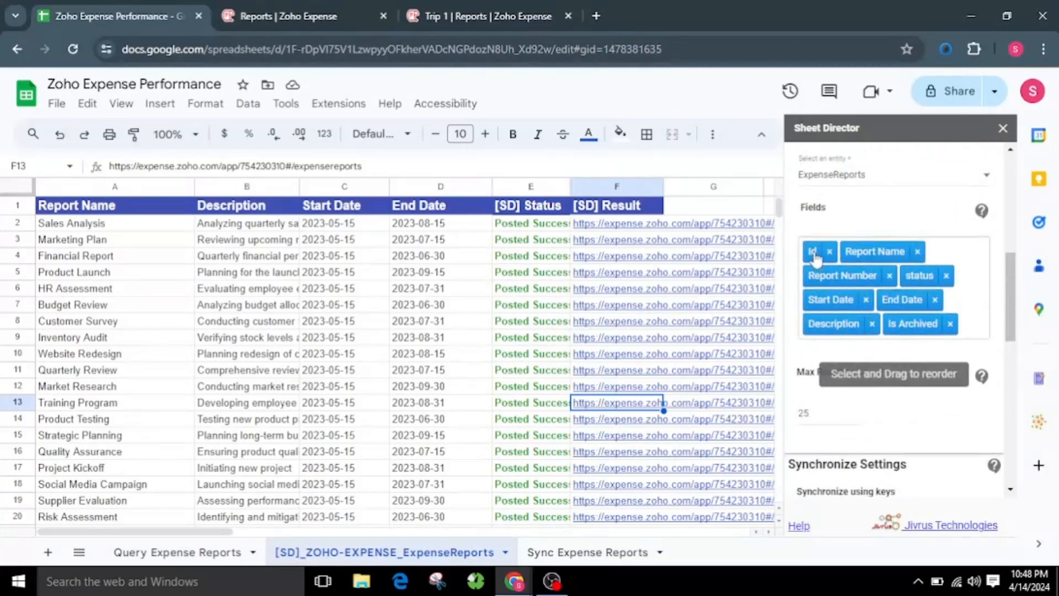
pyautogui.scroll(-2, 844, 317)
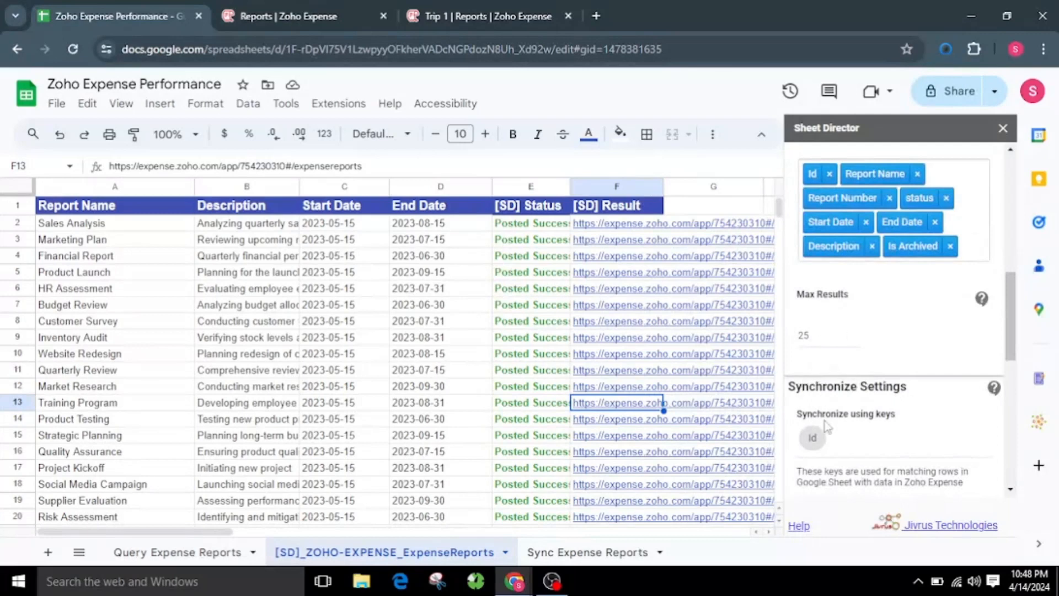
pyautogui.scroll(-5, 842, 308)
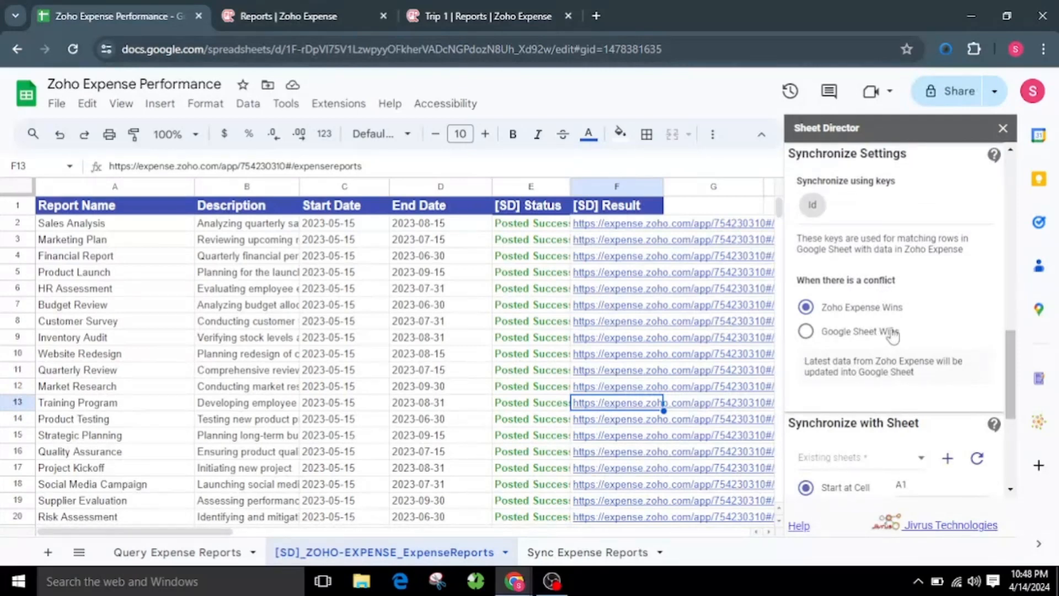
pyautogui.click(875, 338)
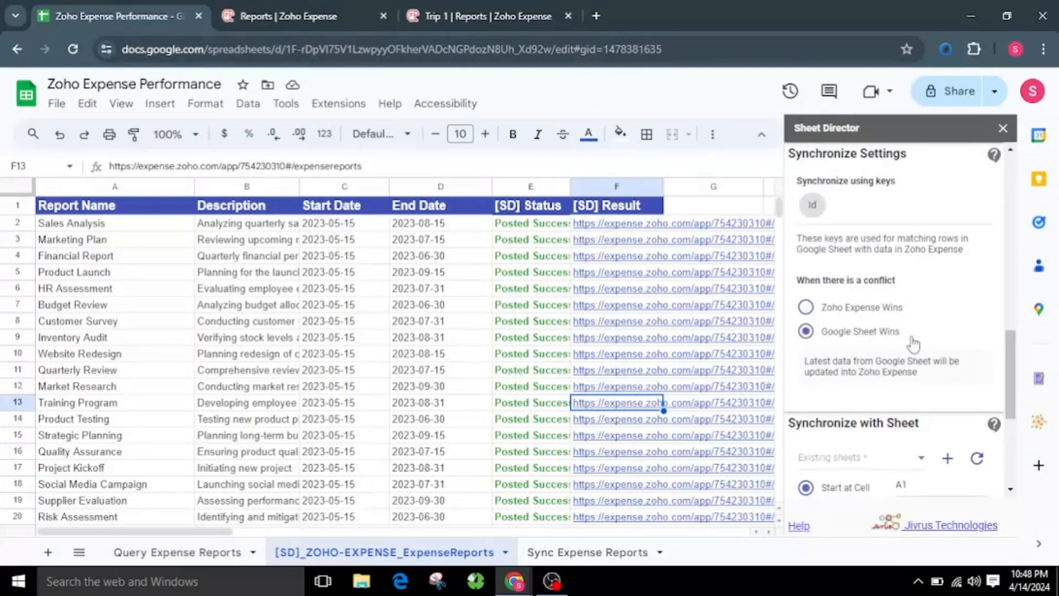
pyautogui.click(877, 315)
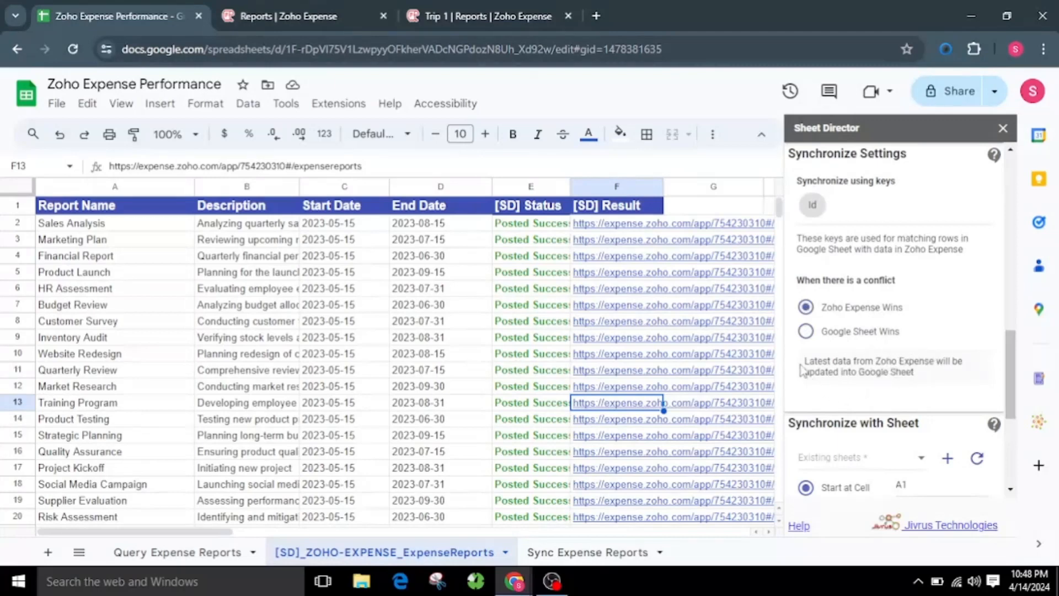
pyautogui.moveTo(805, 361); pyautogui.dragTo(943, 386)
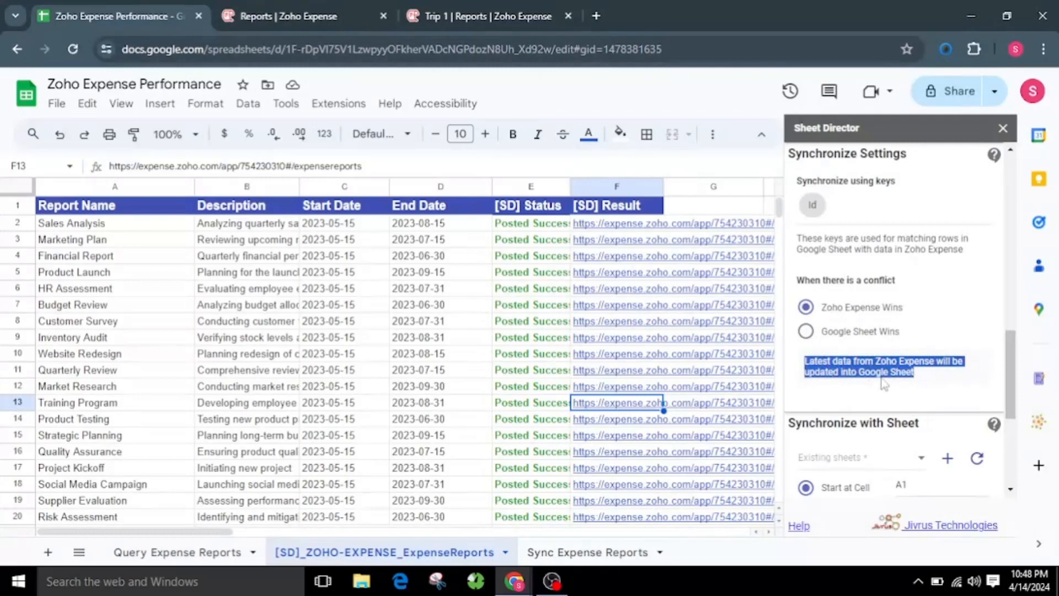
pyautogui.click(933, 380)
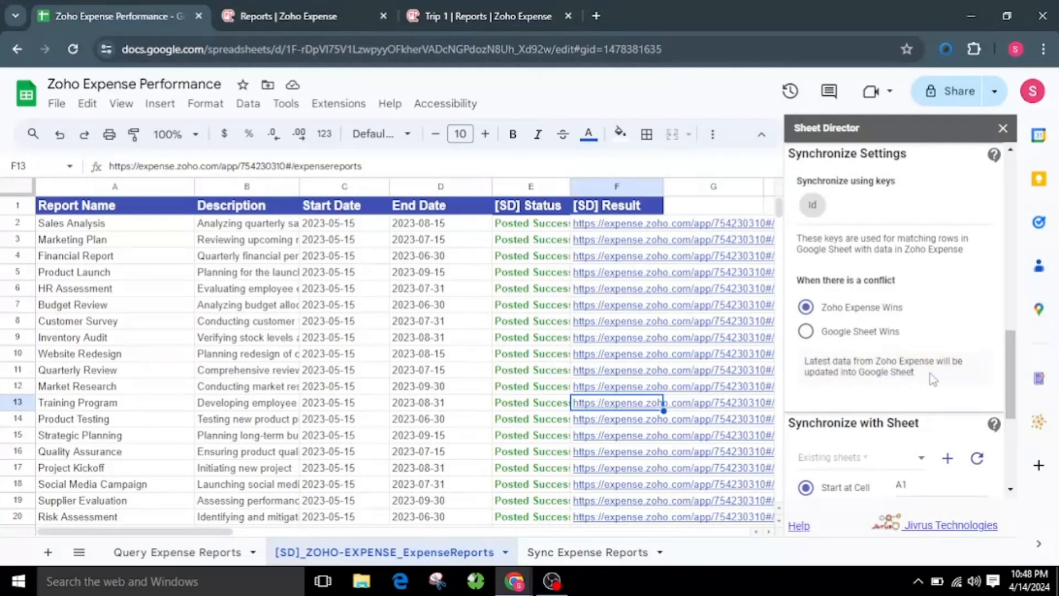
pyautogui.click(857, 339)
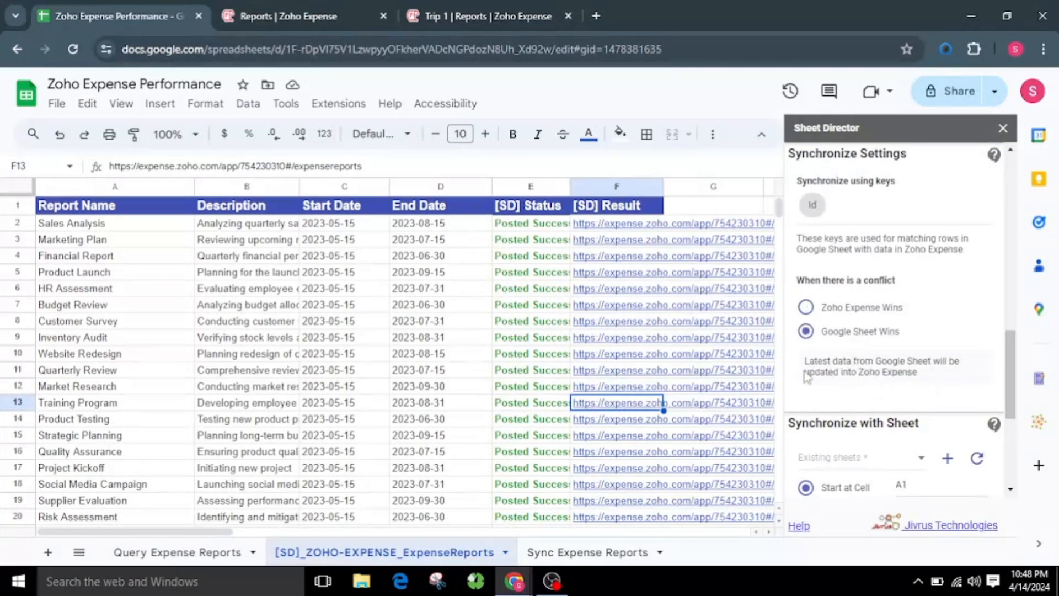
pyautogui.moveTo(804, 367); pyautogui.dragTo(920, 373)
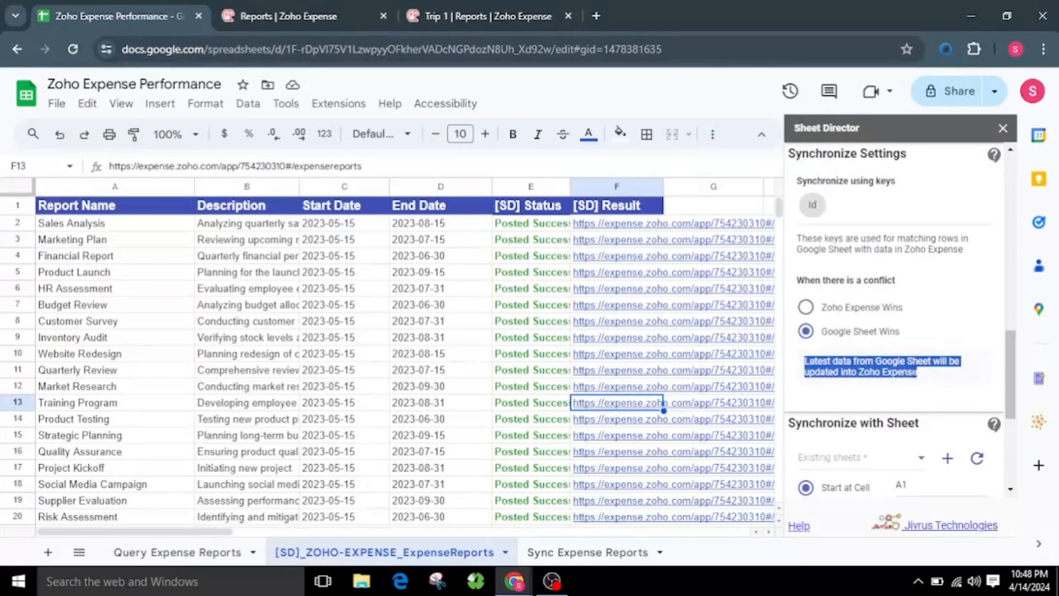
pyautogui.click(905, 366)
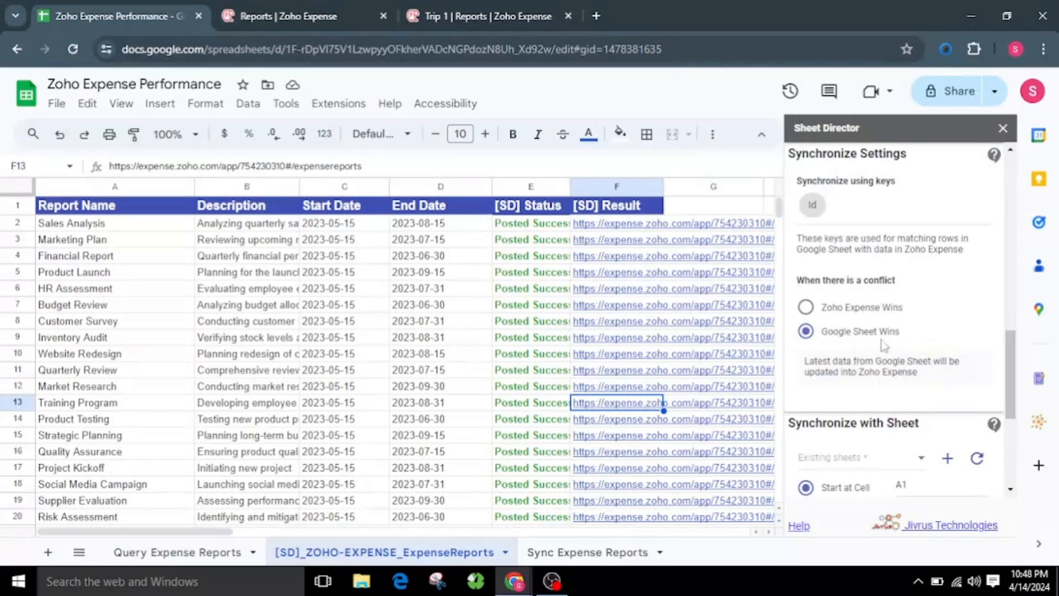
# Choose Sync Expense Reports as the sheet to synchronize with and dismiss the cell selection notice
pyautogui.scroll(-3, 886, 353)
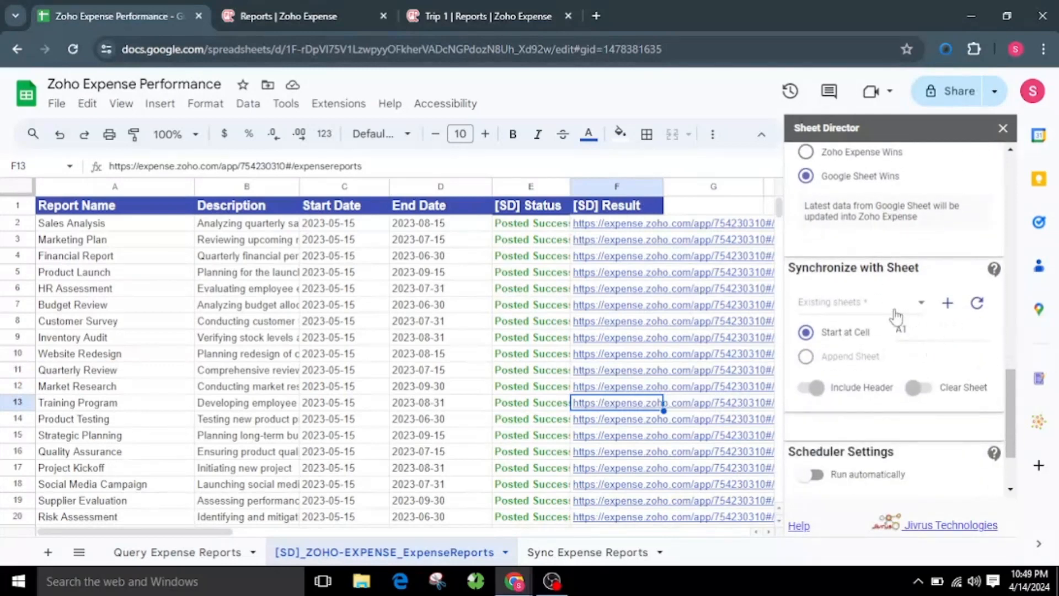
pyautogui.click(895, 316)
pyautogui.click(889, 375)
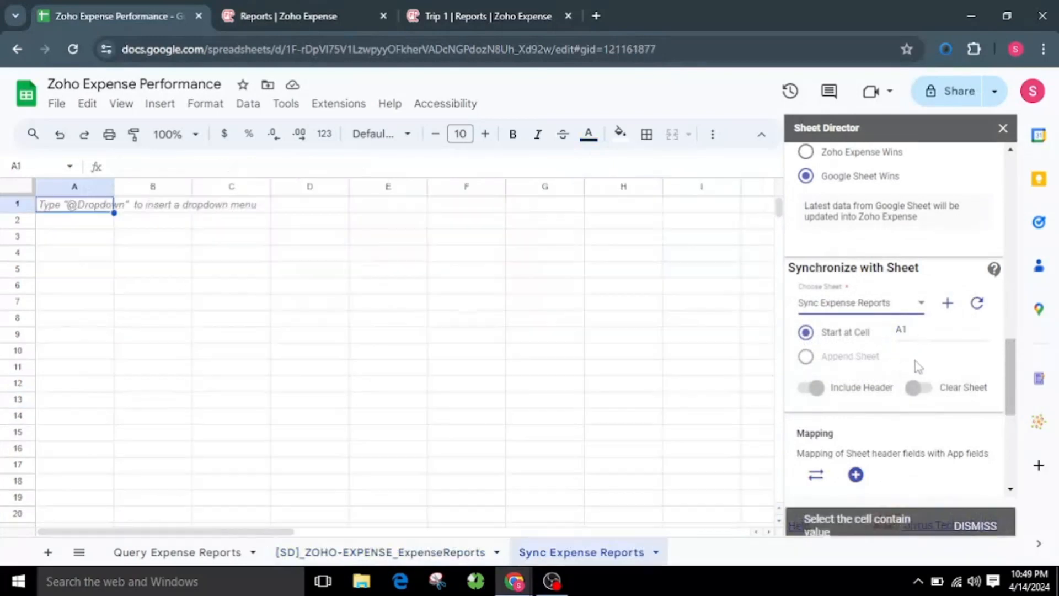
pyautogui.click(977, 517)
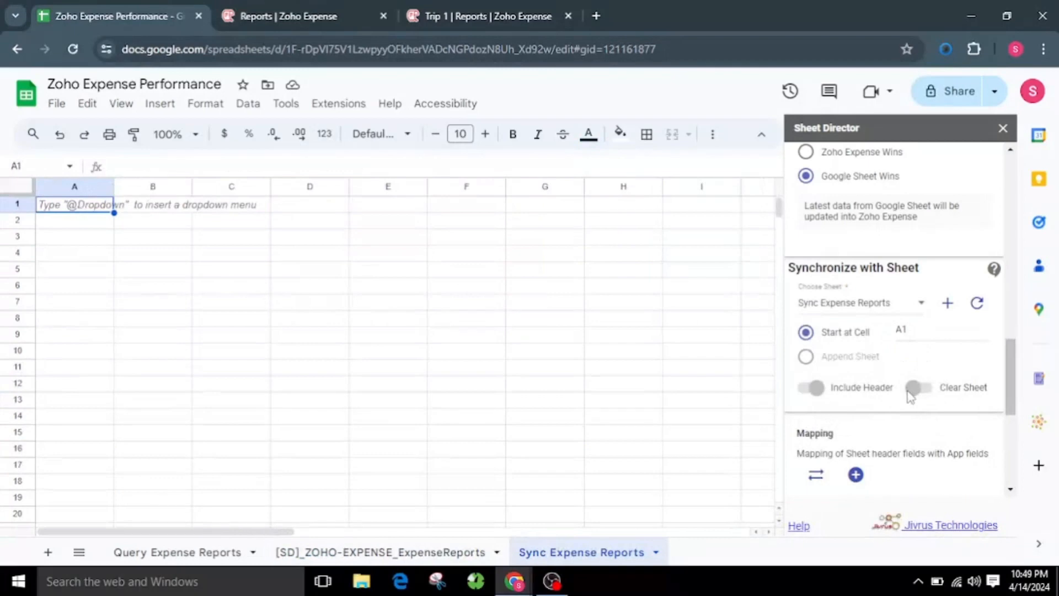
# Execute the sync service and get the Zoho Expense records into the empty Sync Expense Reports sheet
pyautogui.scroll(-6, 909, 395)
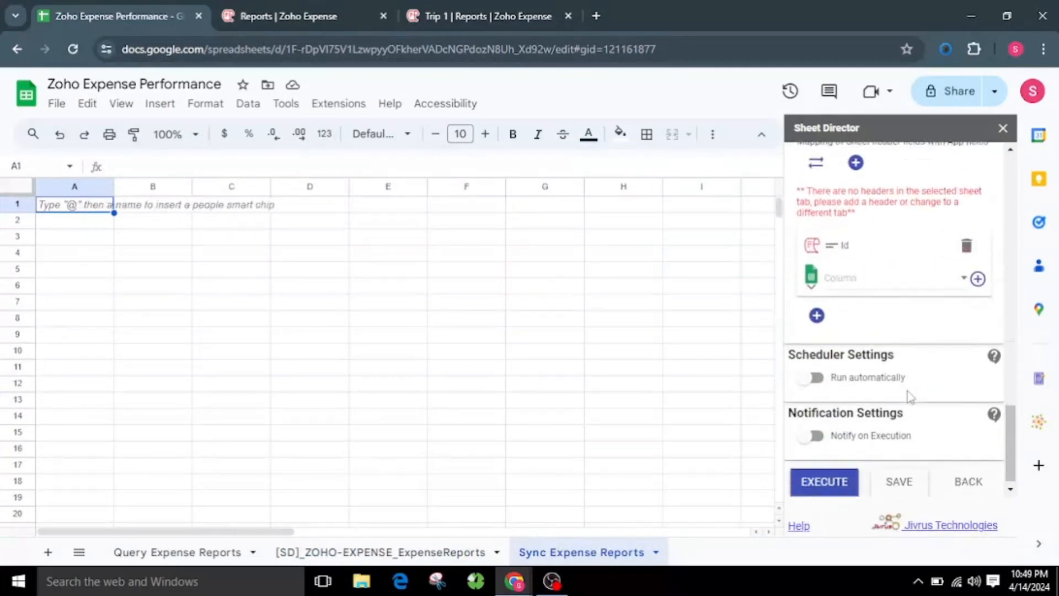
pyautogui.click(839, 473)
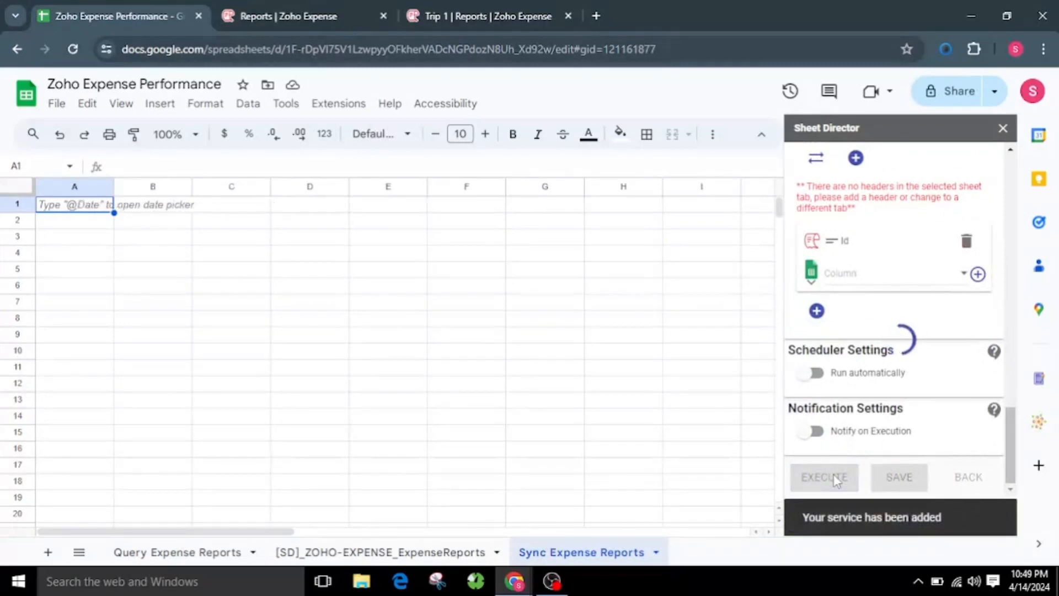
pyautogui.scroll(-3, 834, 478)
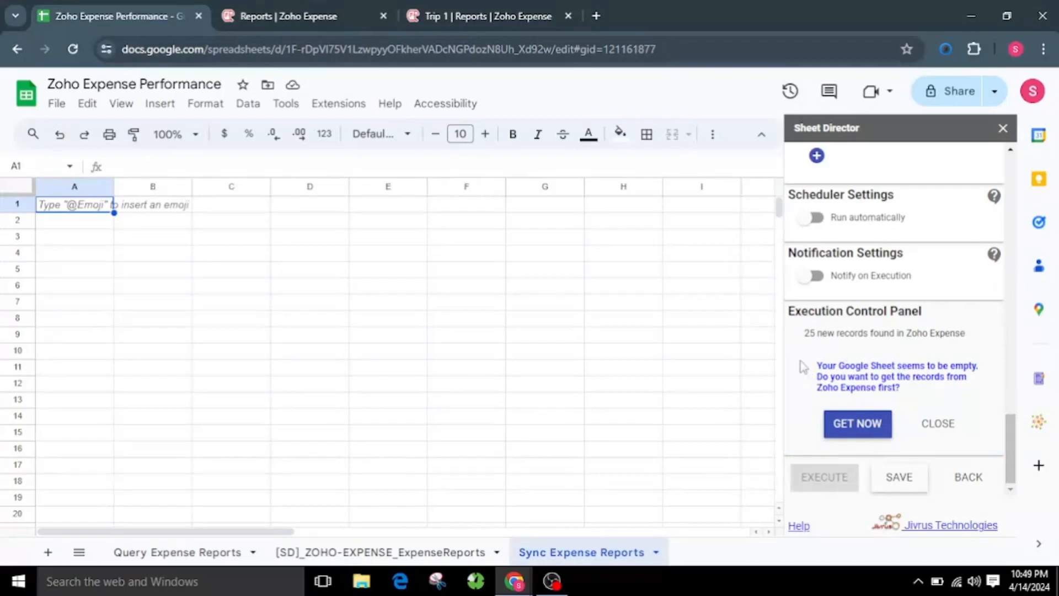
pyautogui.moveTo(803, 372); pyautogui.dragTo(917, 395)
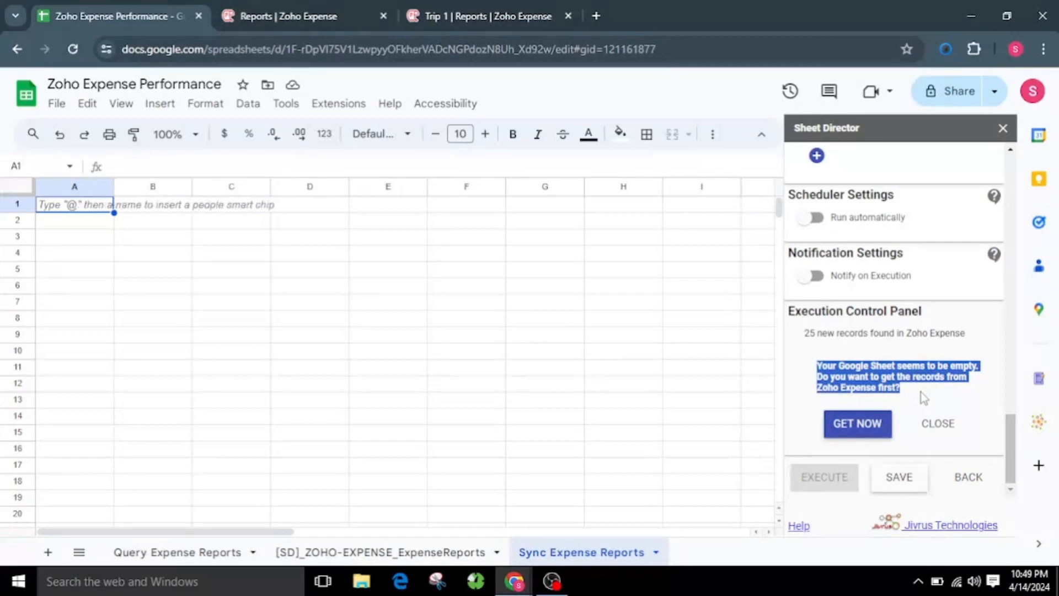
pyautogui.click(921, 392)
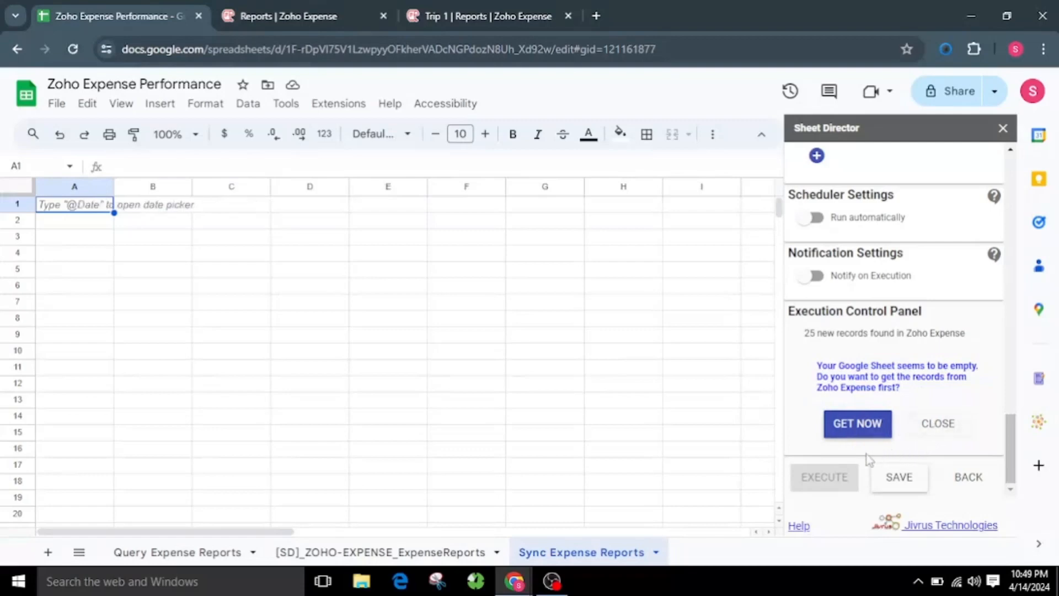
pyautogui.click(861, 430)
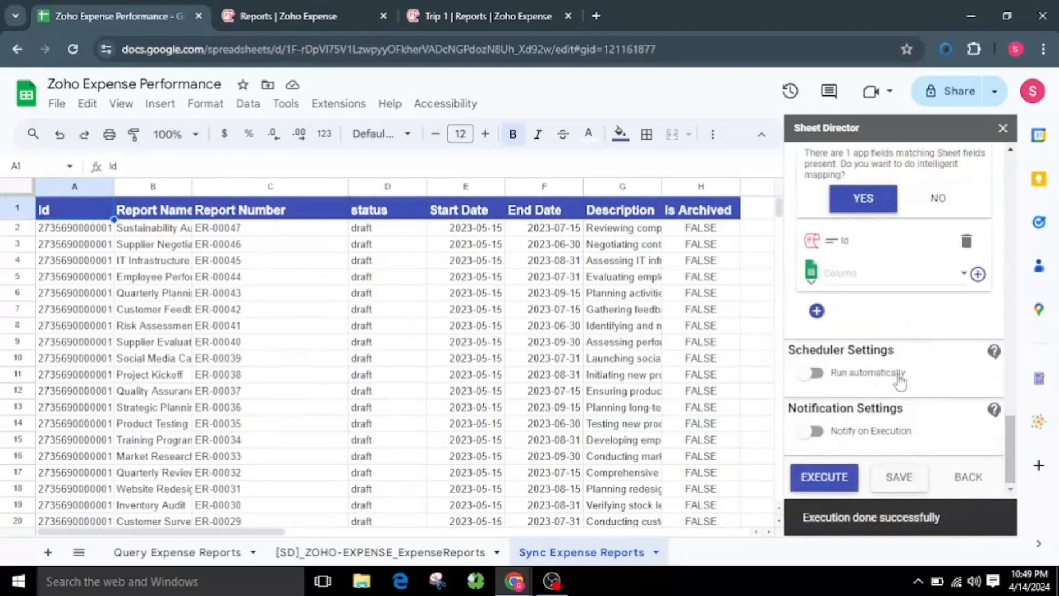
# Decline the intelligent mapping and map the Id app field to the sheet's Id column
pyautogui.scroll(3, 899, 380)
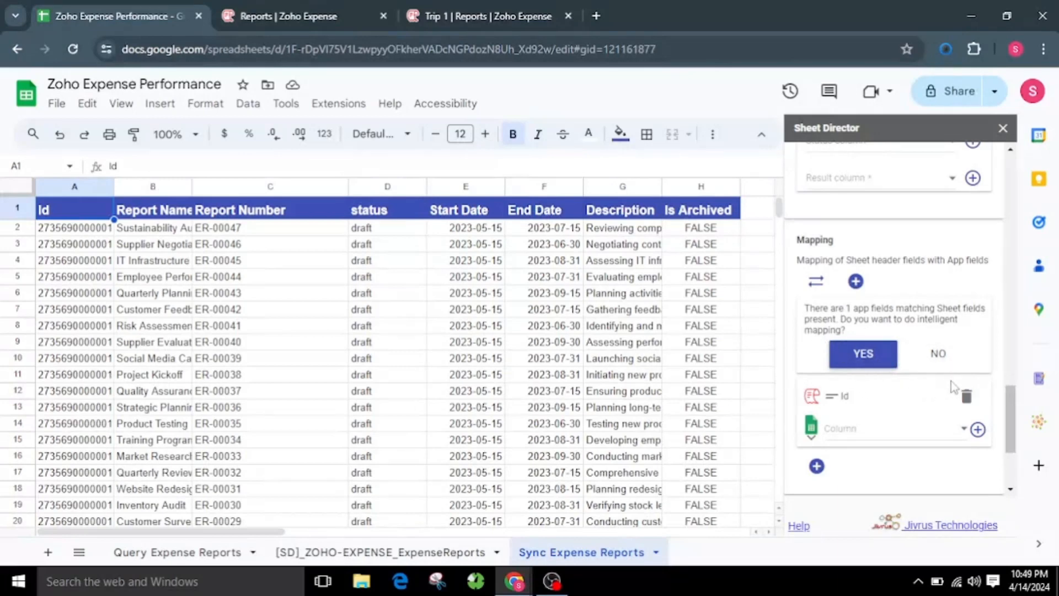
pyautogui.click(940, 355)
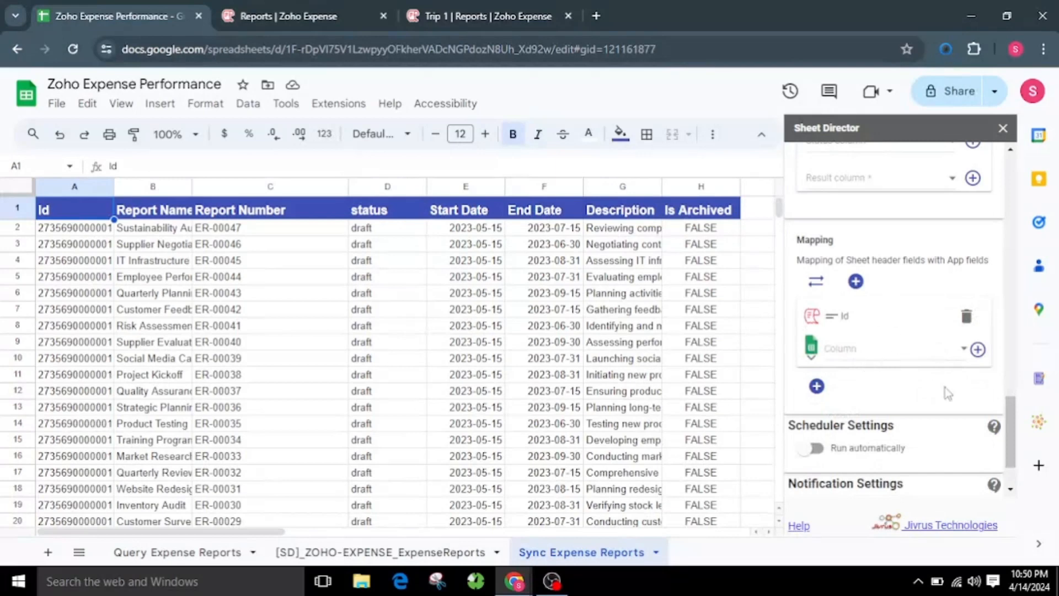
pyautogui.click(880, 359)
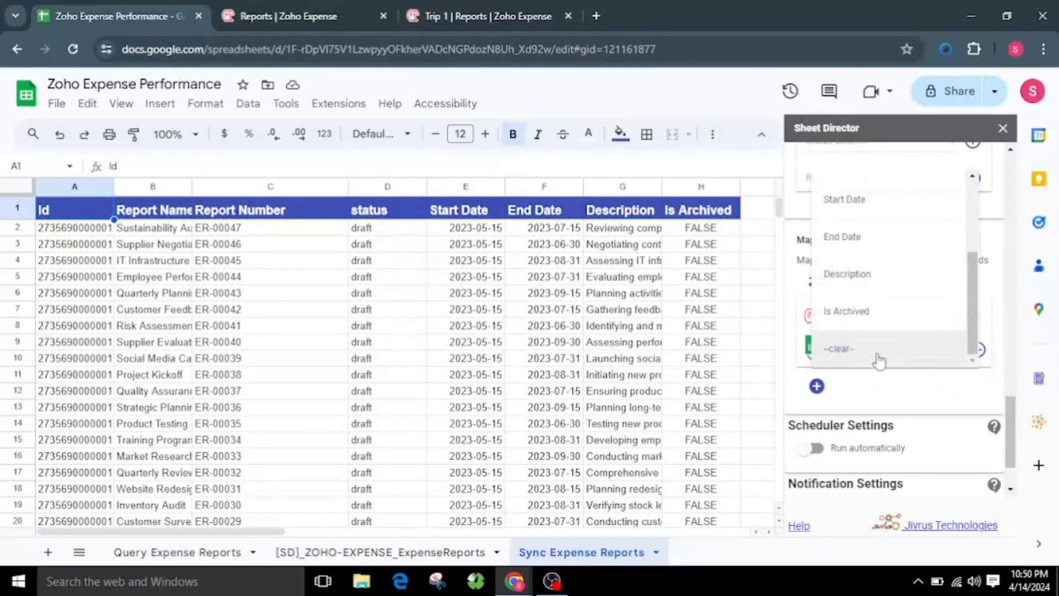
pyautogui.click(891, 397)
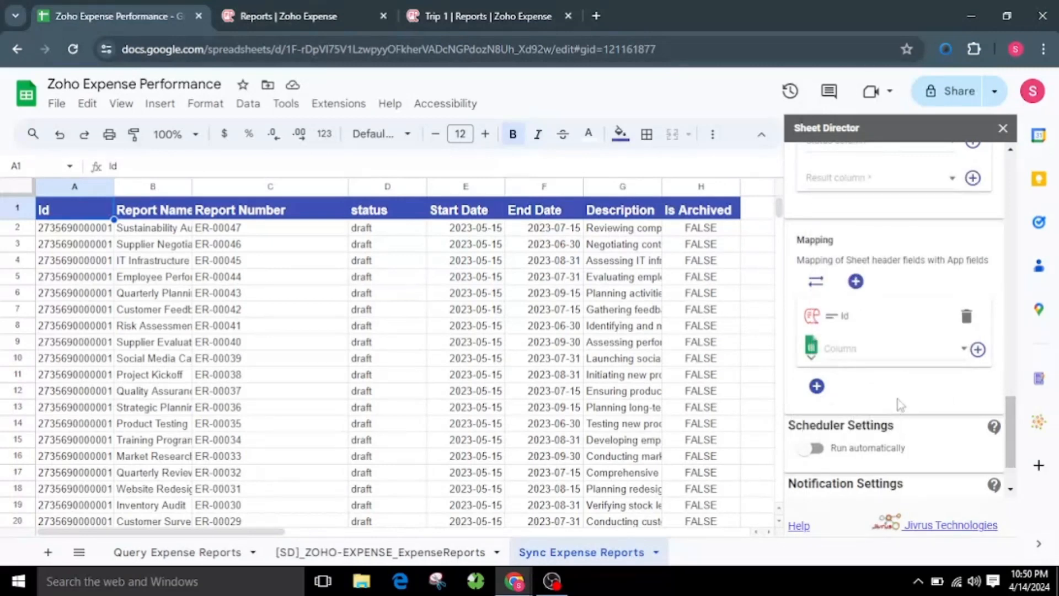
pyautogui.click(899, 352)
pyautogui.scroll(3, 898, 348)
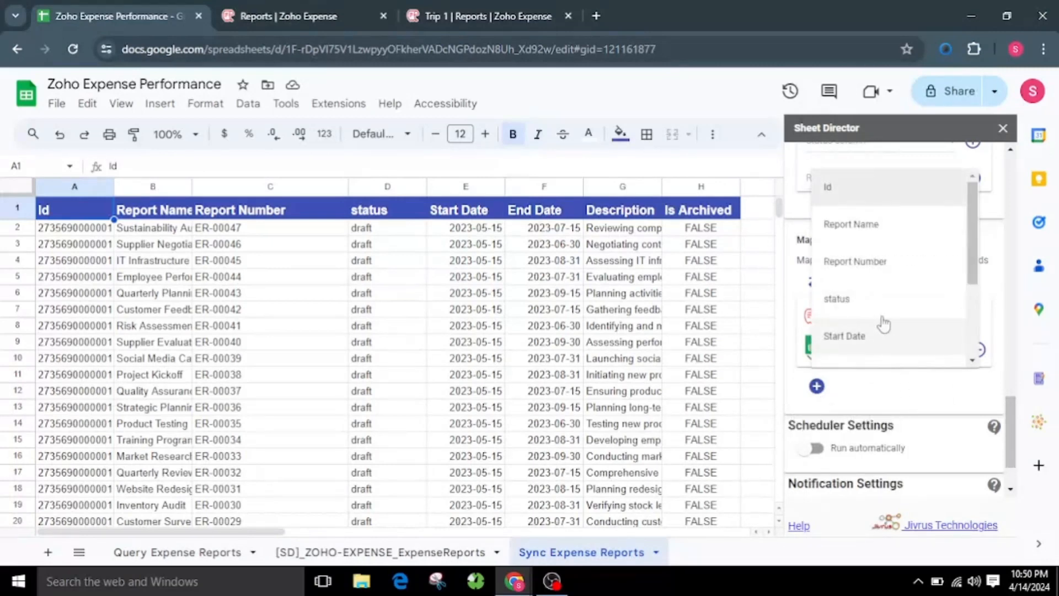
pyautogui.click(888, 196)
# Add mappings for the Report Name and Report Number fields to the sheet columns with the same names
pyautogui.click(818, 387)
pyautogui.click(844, 338)
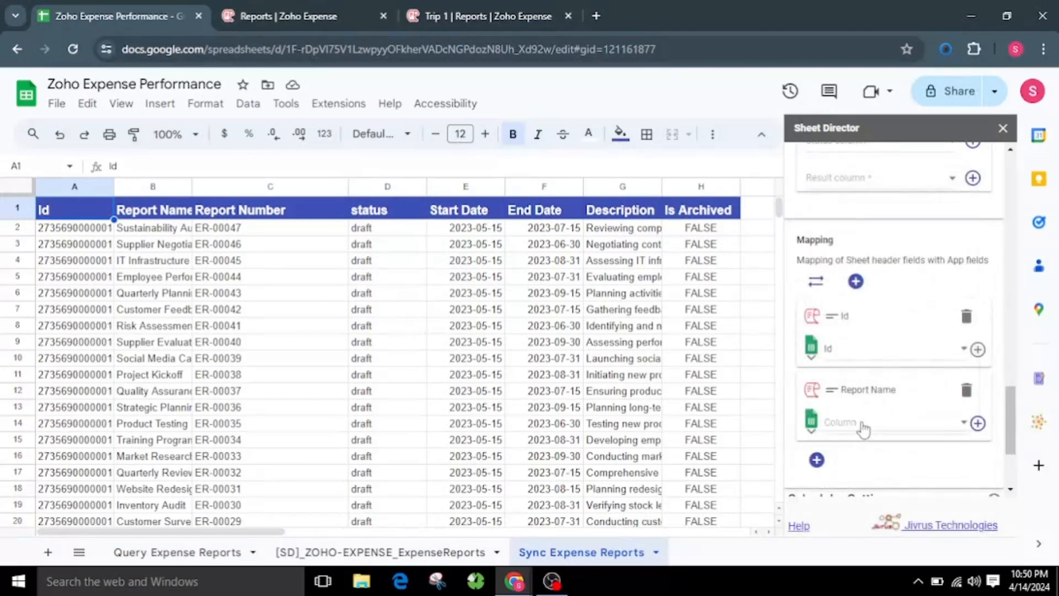
pyautogui.click(866, 428)
pyautogui.click(883, 265)
pyautogui.click(817, 389)
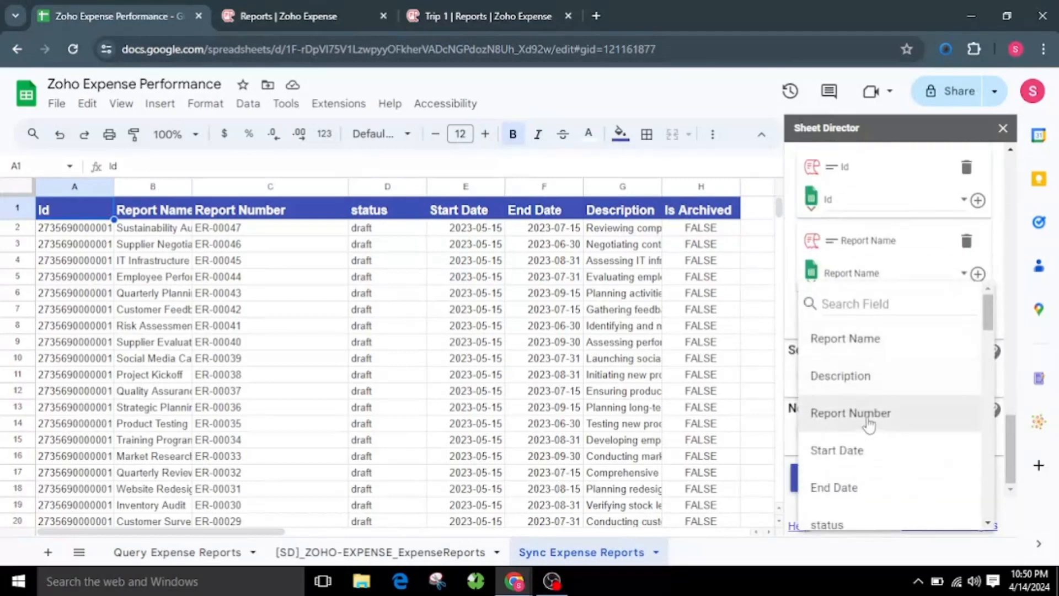
pyautogui.click(869, 417)
pyautogui.click(858, 345)
pyautogui.click(883, 229)
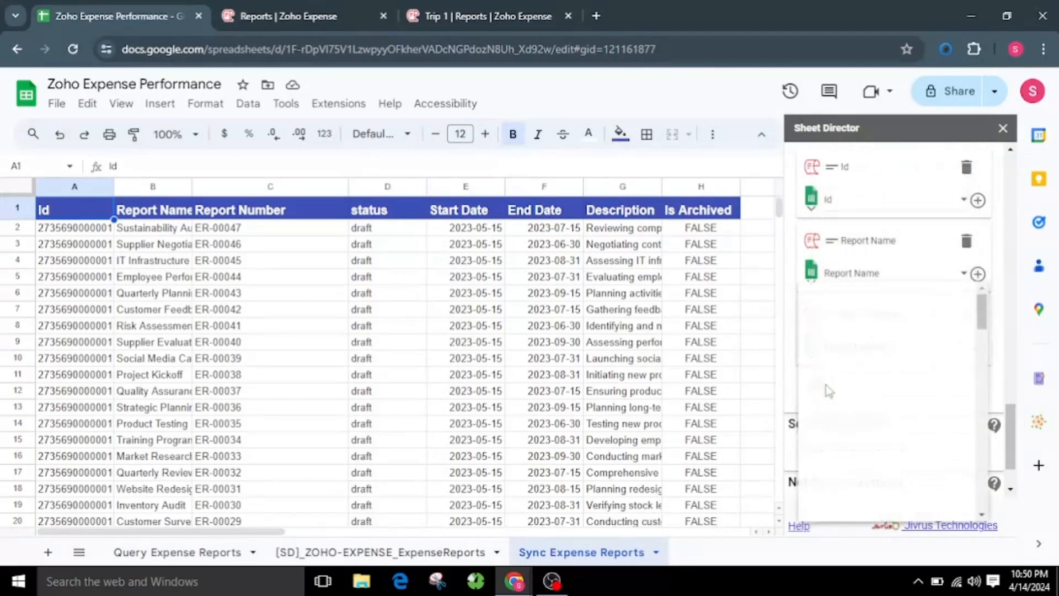
# Add mappings for the status and Start Date fields to the sheet's status and Start Date columns
pyautogui.click(822, 389)
pyautogui.click(858, 486)
pyautogui.click(881, 355)
pyautogui.scroll(2, 864, 331)
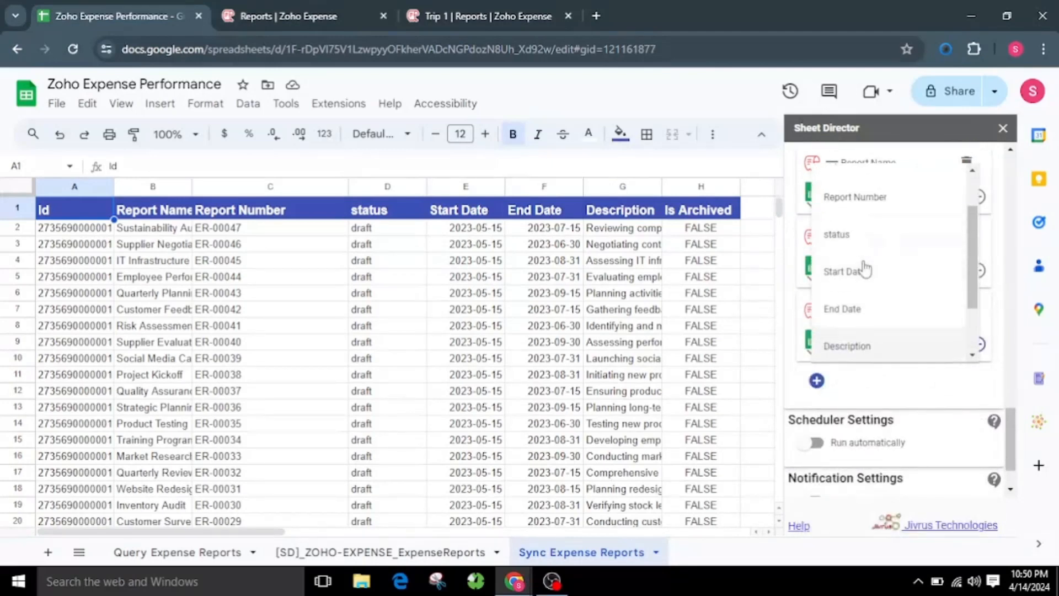
pyautogui.click(844, 234)
pyautogui.click(817, 381)
pyautogui.click(872, 415)
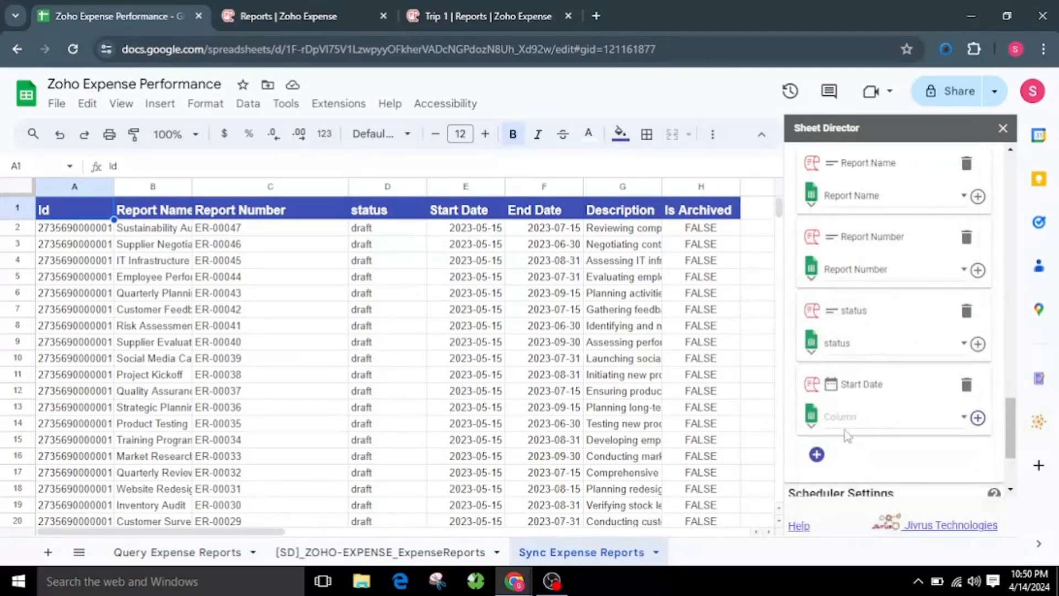
pyautogui.click(869, 418)
pyautogui.click(889, 298)
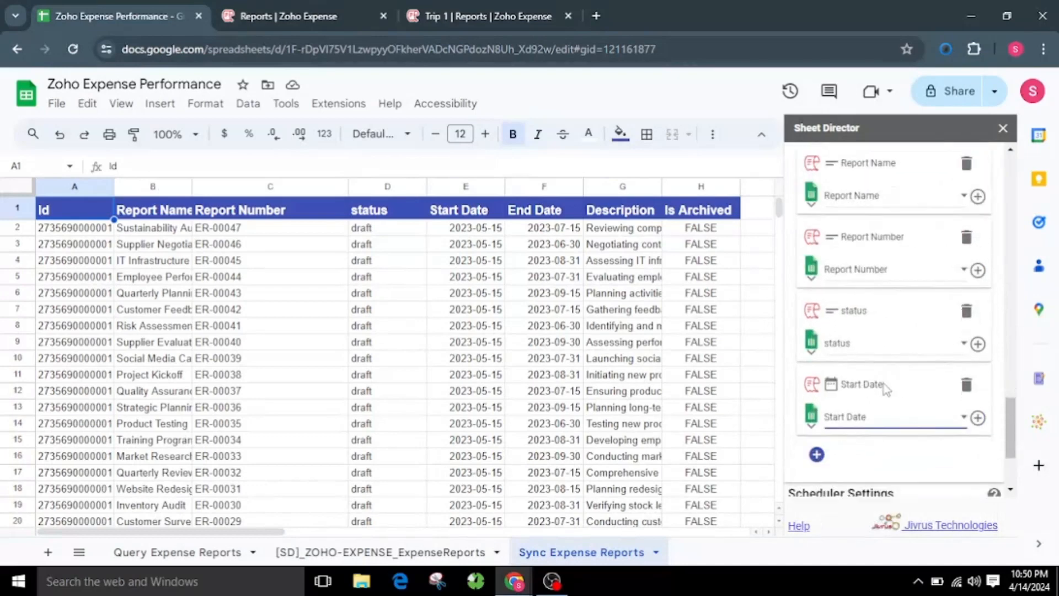
# Add a mapping from the End Date app field to the sheet's End Date column
pyautogui.scroll(-2, 849, 380)
pyautogui.click(817, 373)
pyautogui.click(873, 336)
pyautogui.scroll(-1, 873, 333)
pyautogui.click(866, 341)
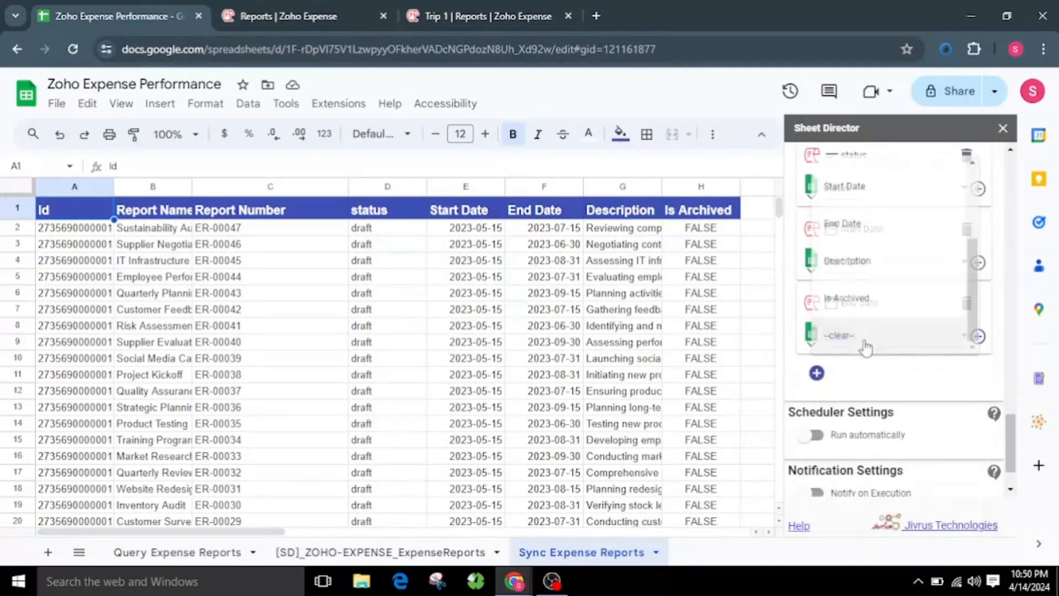
pyautogui.click(876, 226)
# Add a mapping from the Description app field to the sheet's Description column
pyautogui.click(818, 377)
pyautogui.click(870, 374)
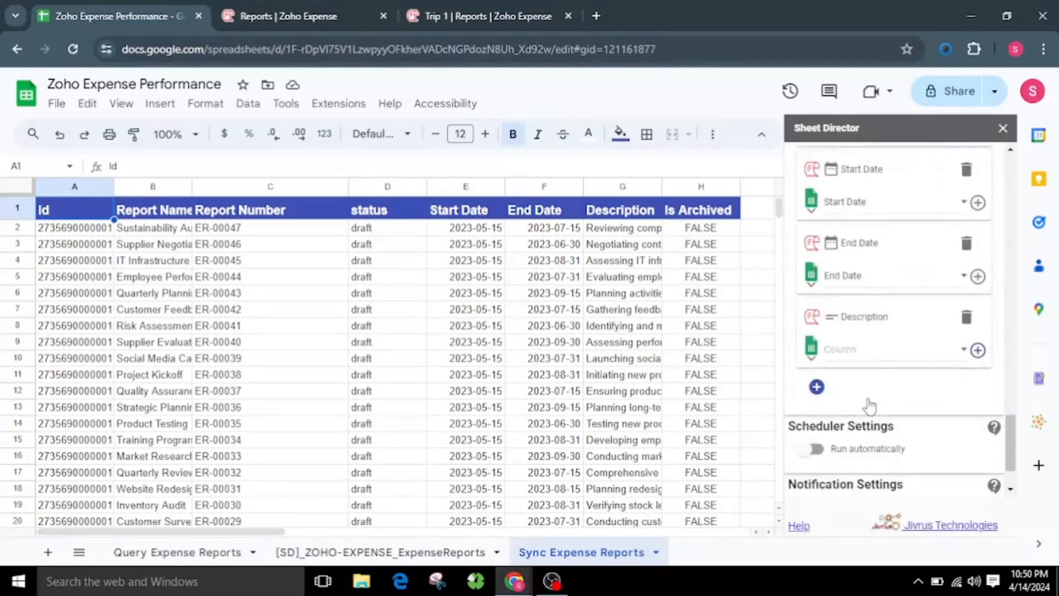
pyautogui.scroll(-1, 861, 381)
pyautogui.click(852, 338)
pyautogui.click(885, 264)
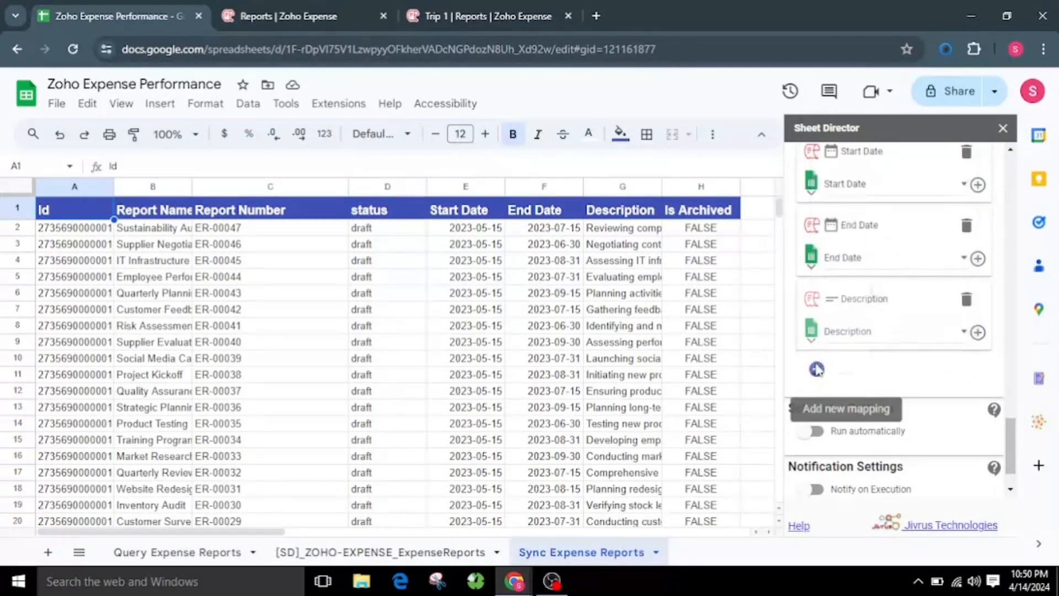
# Map the Is Archived app field to the sheet's Is Archived column and review the list of mappings
pyautogui.click(817, 365)
pyautogui.click(856, 377)
pyautogui.click(846, 419)
pyautogui.click(859, 370)
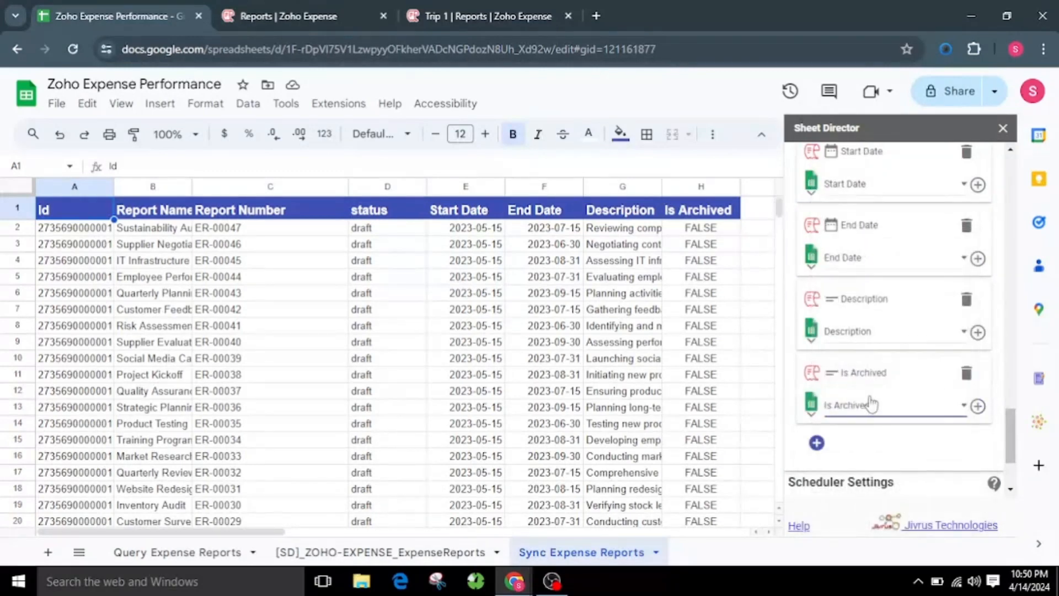
pyautogui.scroll(3, 913, 416)
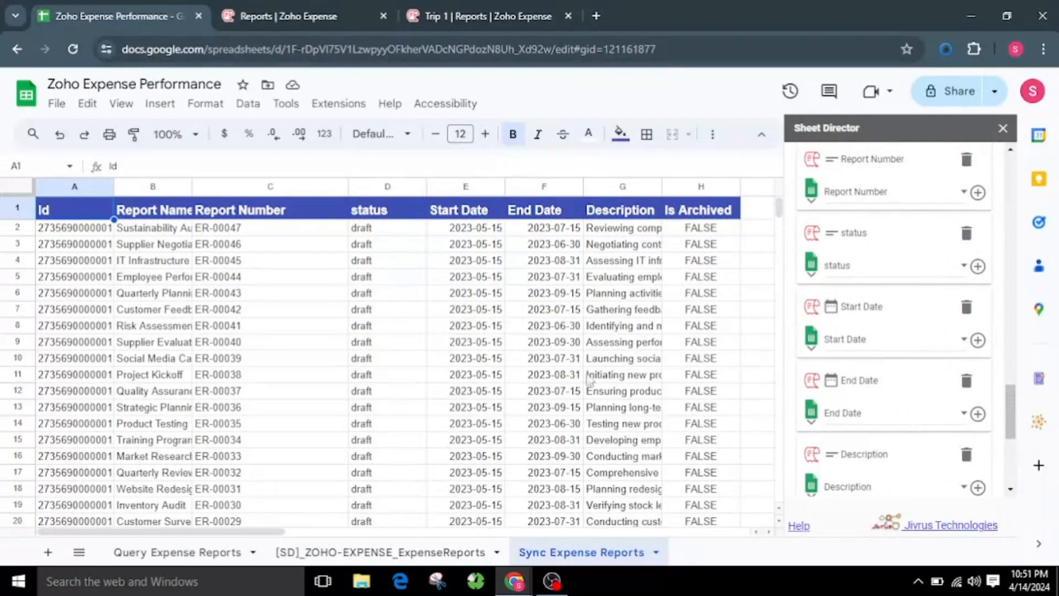
pyautogui.scroll(-3, 900, 349)
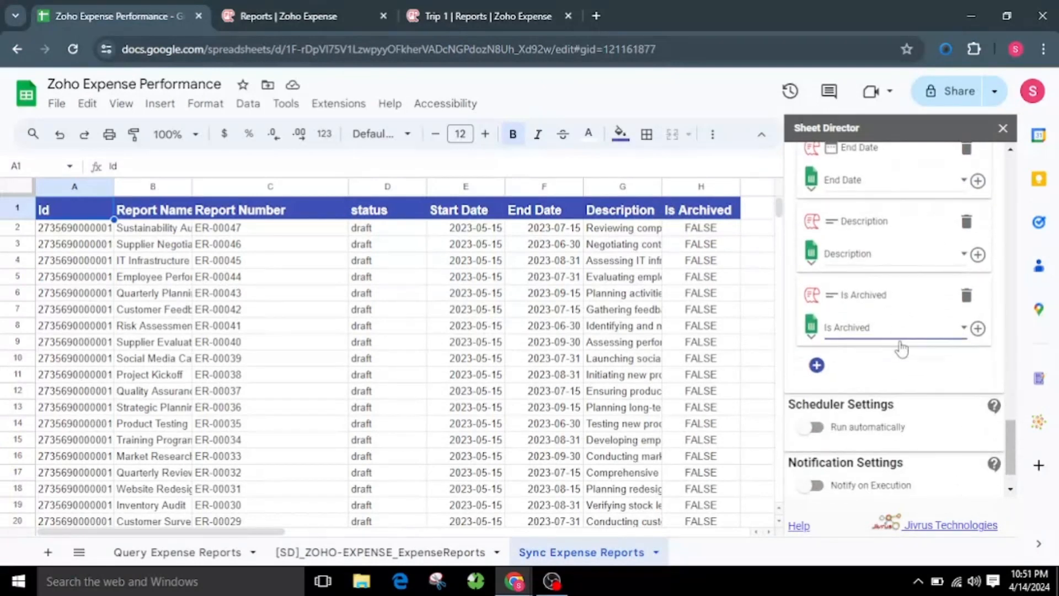
# Create new sheet columns for the synchronization status and result, [SD] Status and [SD] Result
pyautogui.scroll(5, 901, 349)
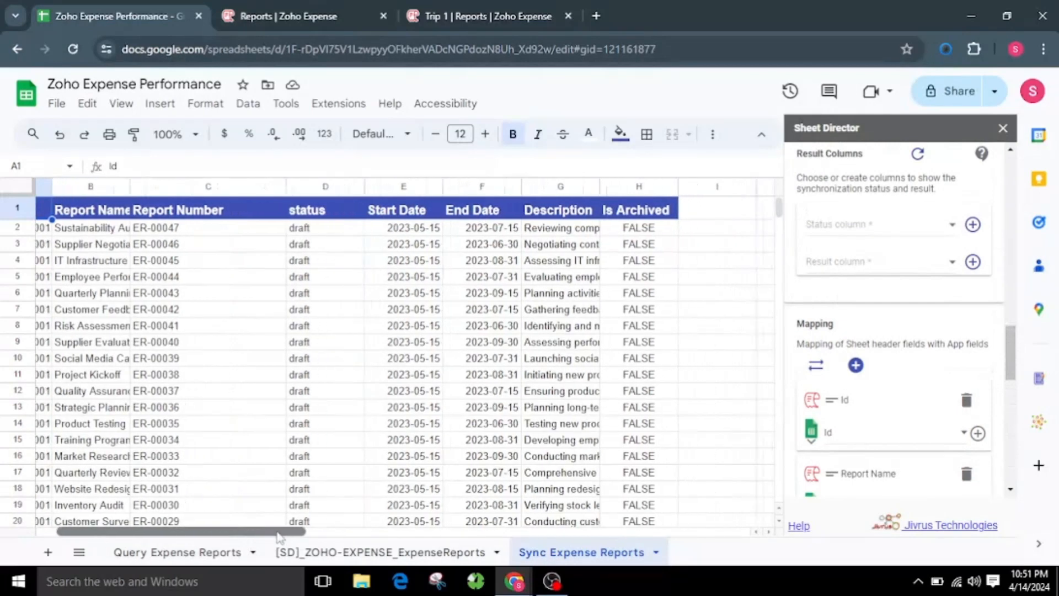
pyautogui.moveTo(250, 531); pyautogui.dragTo(297, 534)
pyautogui.click(972, 224)
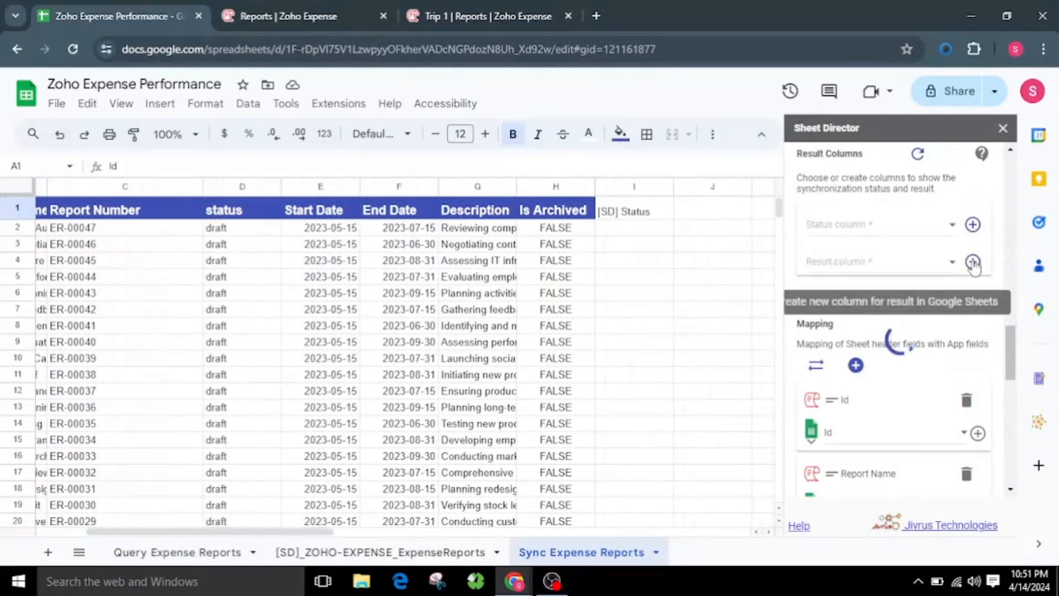
pyautogui.click(972, 262)
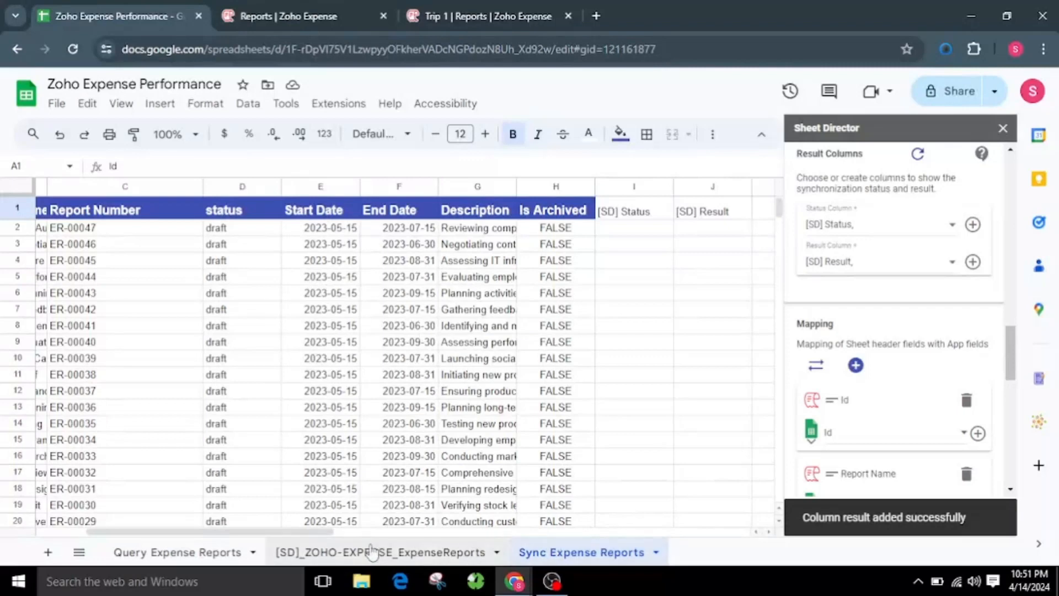
# Resize the Report Name column to fit its contents
pyautogui.moveTo(316, 532); pyautogui.dragTo(264, 532)
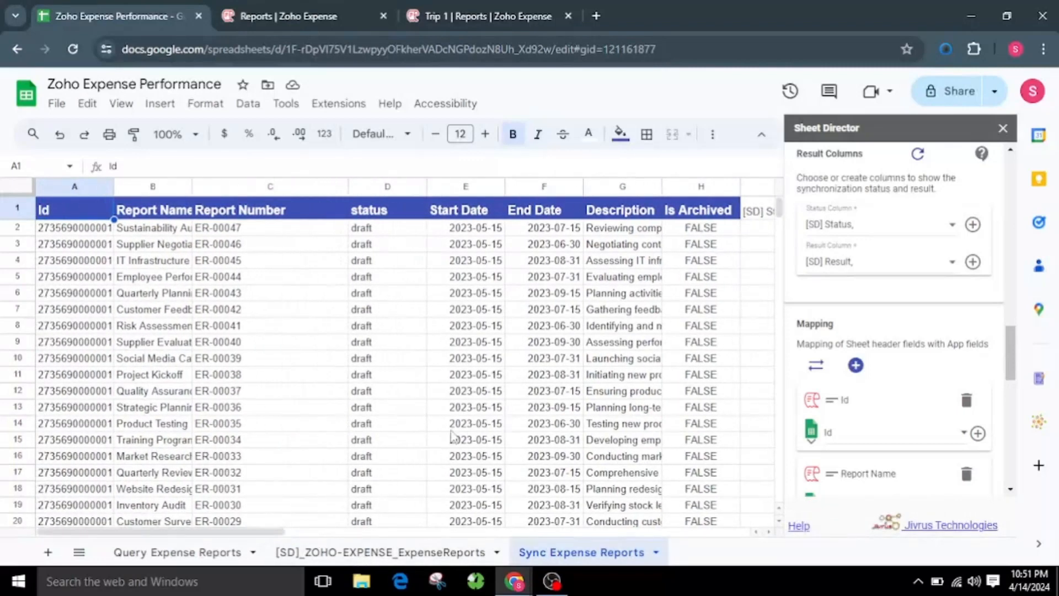
pyautogui.click(160, 228)
pyautogui.click(129, 189)
pyautogui.rightClick(130, 189)
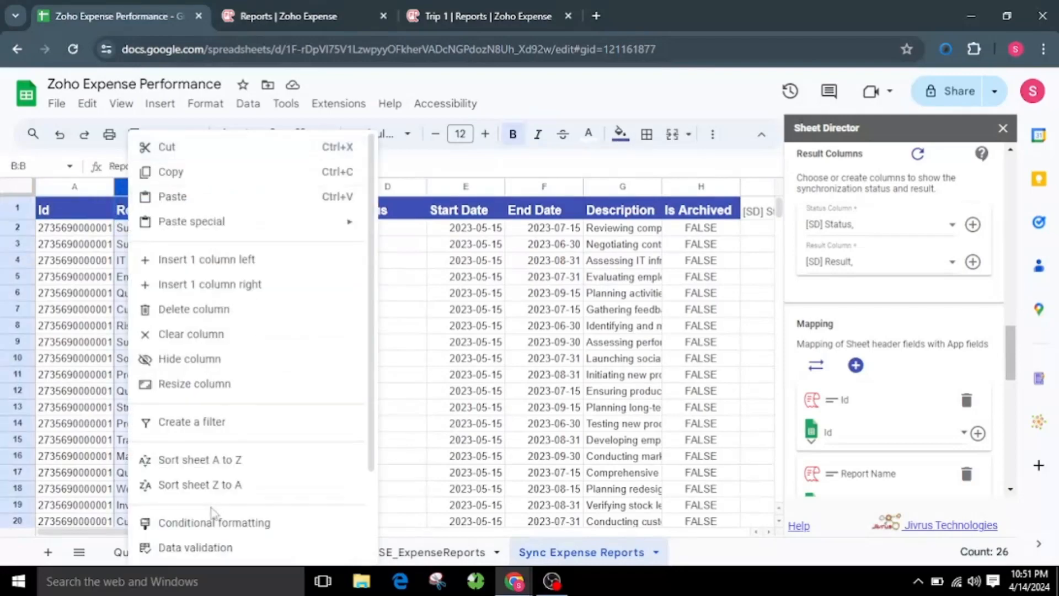
pyautogui.click(217, 461)
pyautogui.click(416, 342)
pyautogui.click(551, 387)
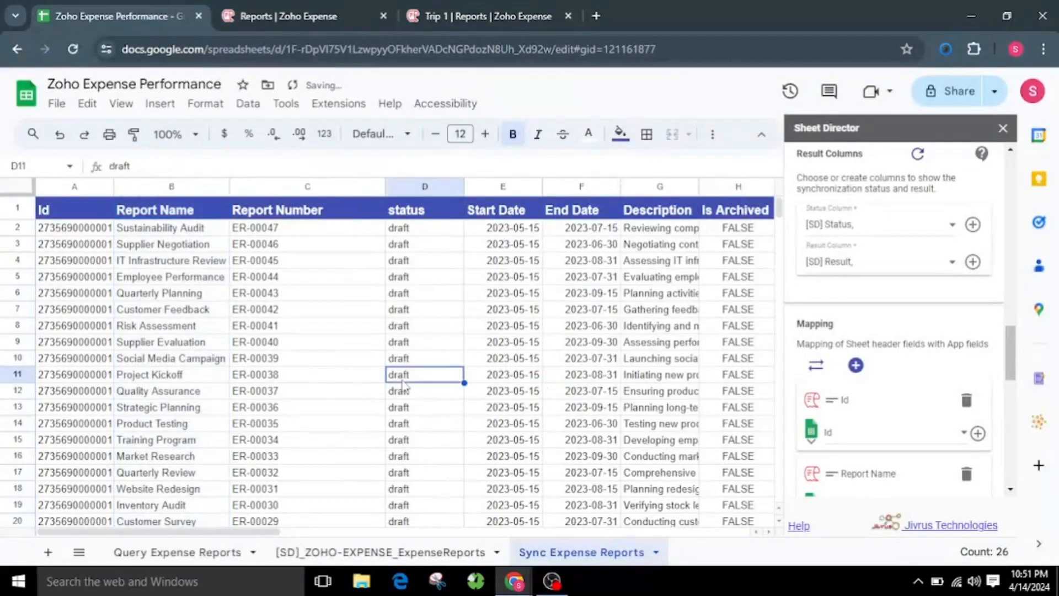
# Append "Report" to the report names in B2 and B3, and "Data" to the one in B4
pyautogui.click(213, 226)
pyautogui.write('Report')
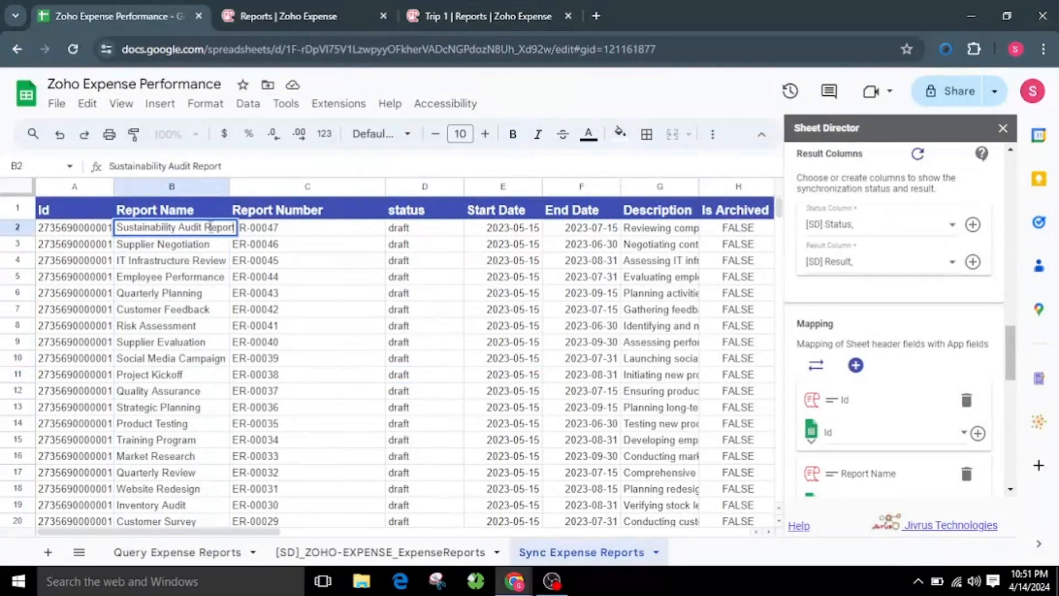
pyautogui.press('Return')
pyautogui.doubleClick(219, 245)
pyautogui.write('Report')
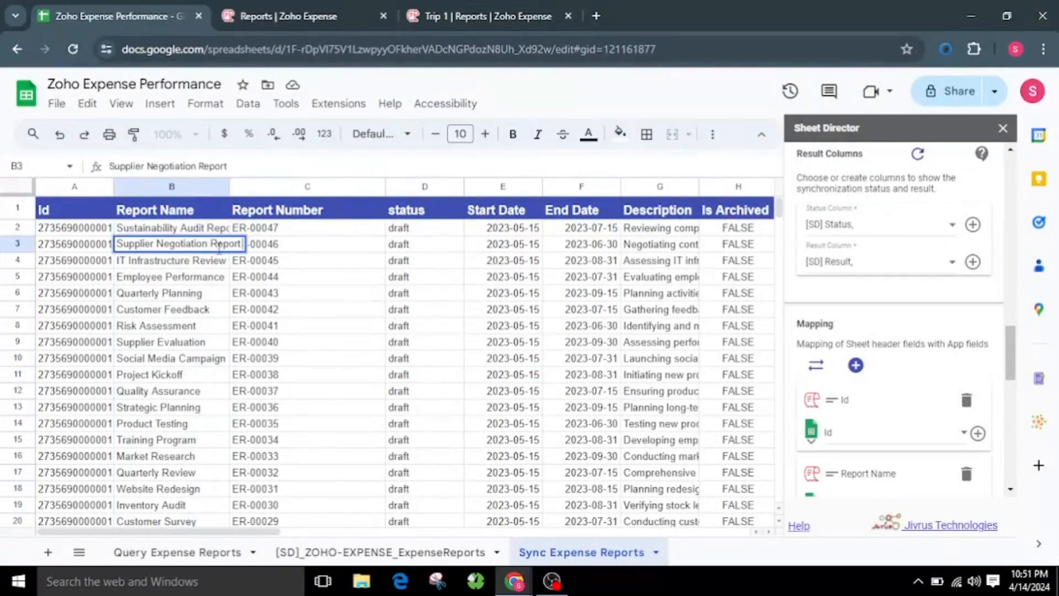
pyautogui.doubleClick(213, 263)
pyautogui.write('Report')
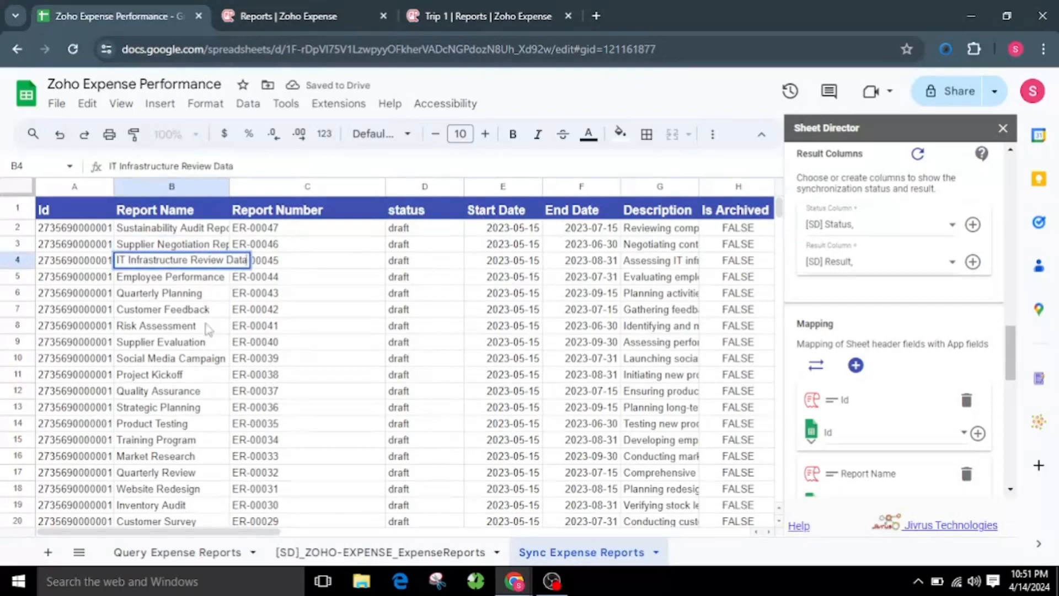
pyautogui.click(209, 328)
# Resize the Description column to fit its contents
pyautogui.moveTo(187, 535); pyautogui.dragTo(248, 534)
pyautogui.rightClick(473, 187)
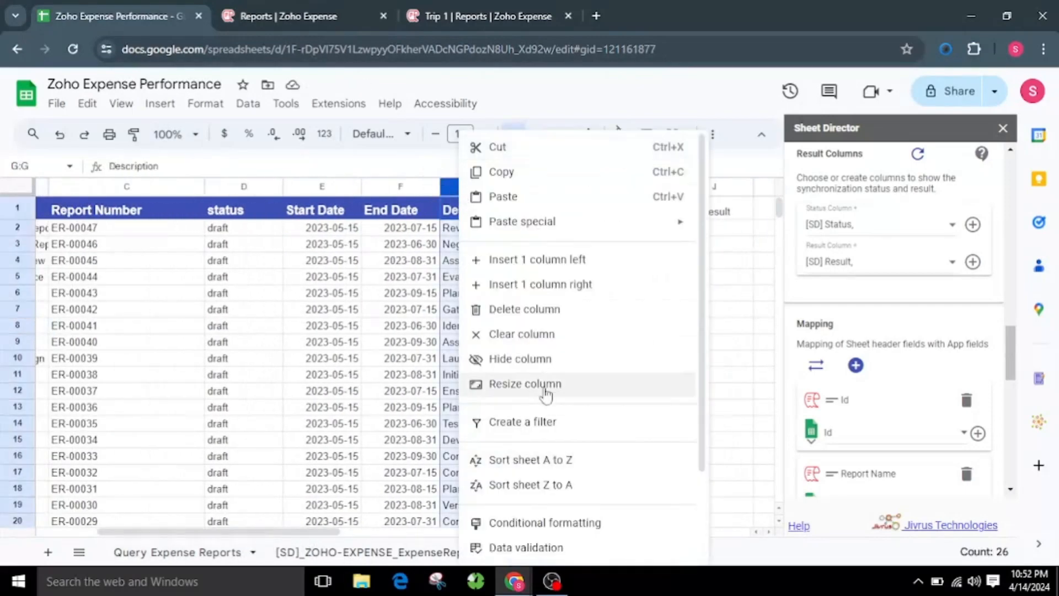
pyautogui.click(544, 383)
pyautogui.click(469, 347)
pyautogui.click(551, 389)
pyautogui.click(575, 358)
# Append "and making report" to the Sustainability Audit Report's description in G2
pyautogui.doubleClick(646, 226)
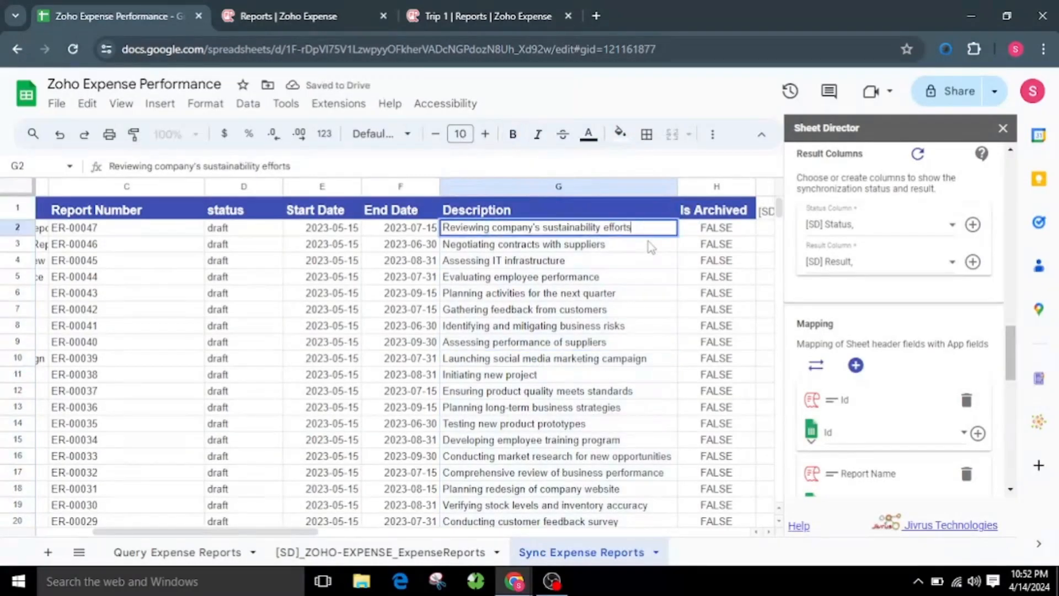
pyautogui.write('making reco')
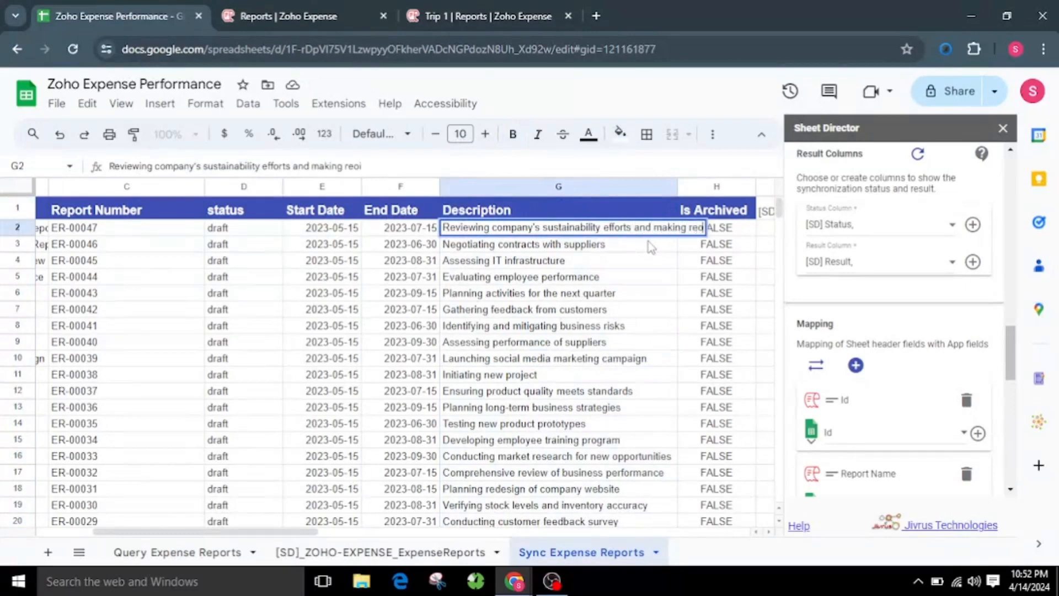
pyautogui.press('BackSpace')
pyautogui.write('port')
pyautogui.click(598, 245)
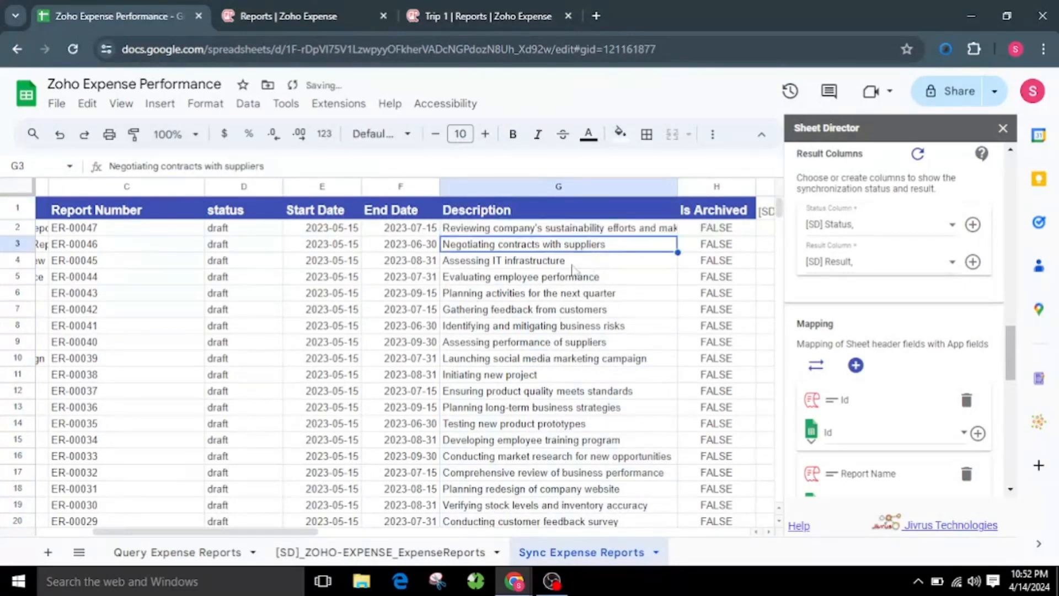
# Append "Data" to the description in G3 and "Details" to the description in G4
pyautogui.doubleClick(622, 244)
pyautogui.write('Data')
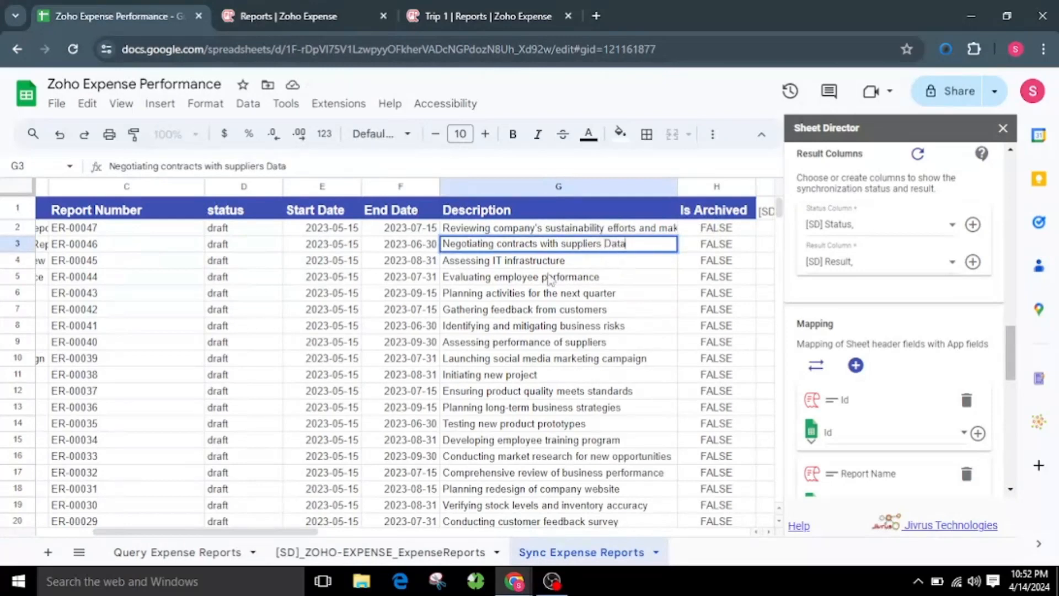
pyautogui.click(584, 260)
pyautogui.doubleClick(584, 260)
pyautogui.write('Details')
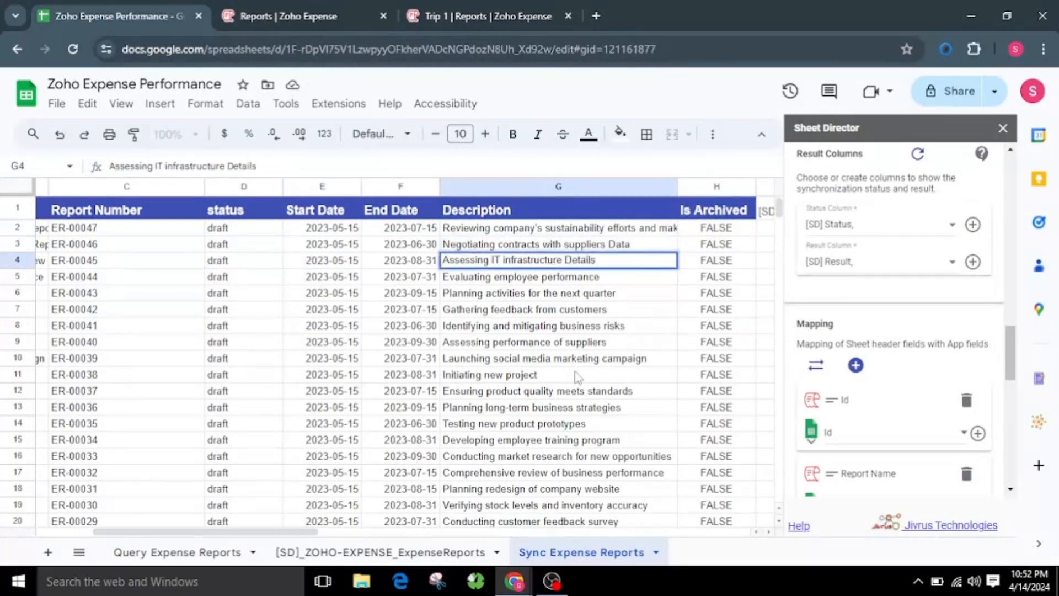
pyautogui.click(532, 327)
# Switch to Zoho Expense and open the Sustainability Audit report to examine its name and business purpose
pyautogui.moveTo(282, 533); pyautogui.dragTo(224, 533)
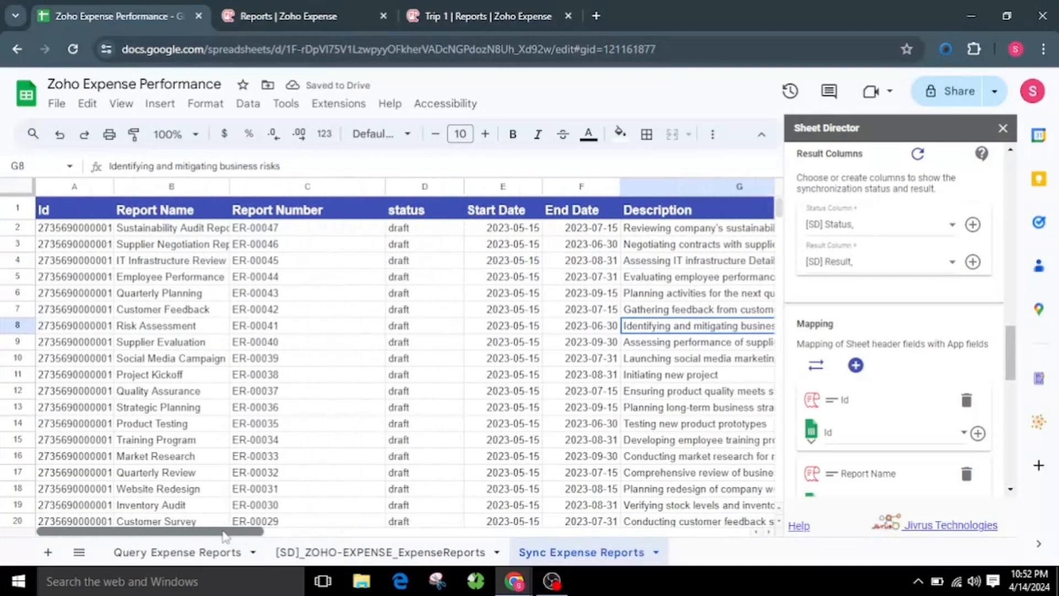
pyautogui.click(195, 228)
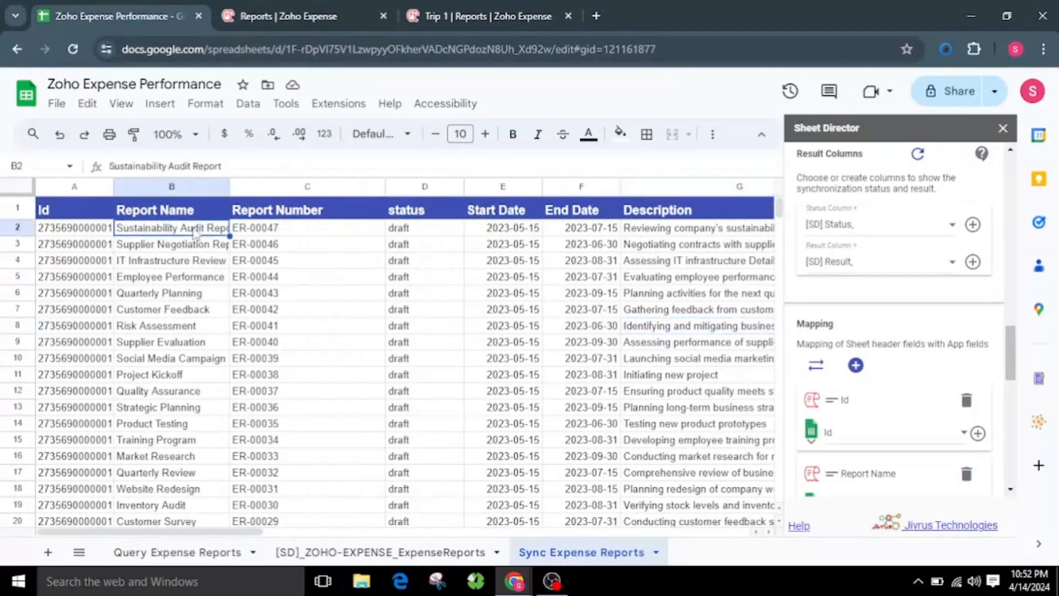
pyautogui.click(496, 16)
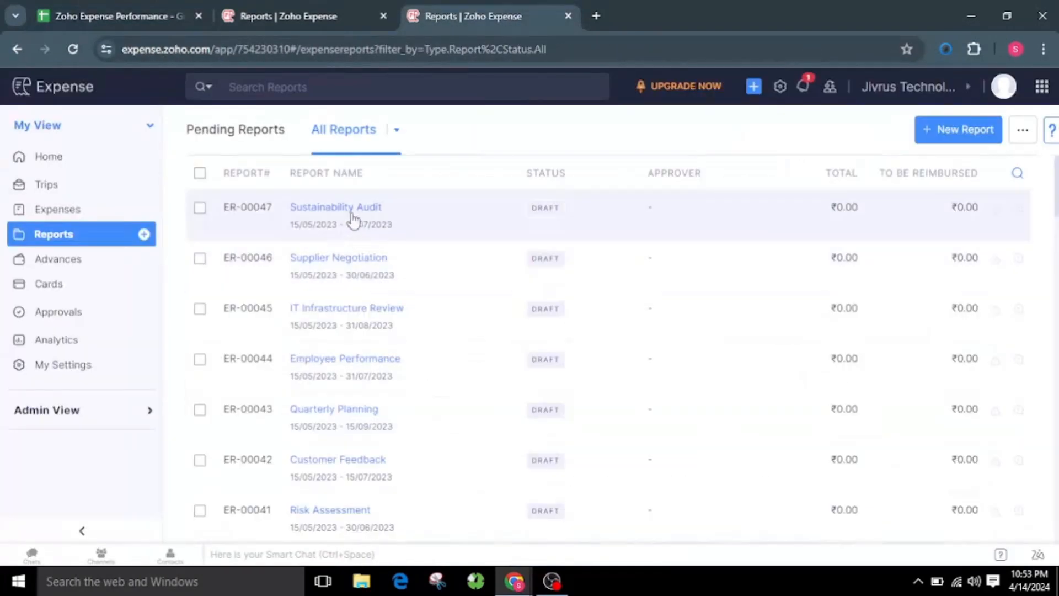
pyautogui.click(353, 219)
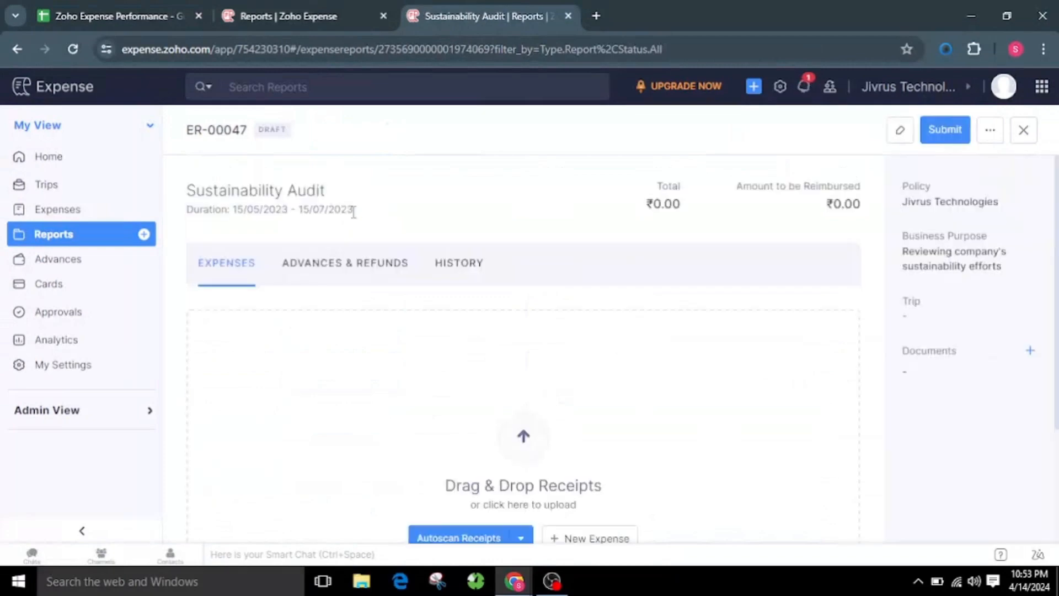
pyautogui.doubleClick(188, 192)
pyautogui.moveTo(303, 197); pyautogui.dragTo(374, 199)
pyautogui.click(376, 193)
pyautogui.moveTo(899, 254); pyautogui.dragTo(1015, 269)
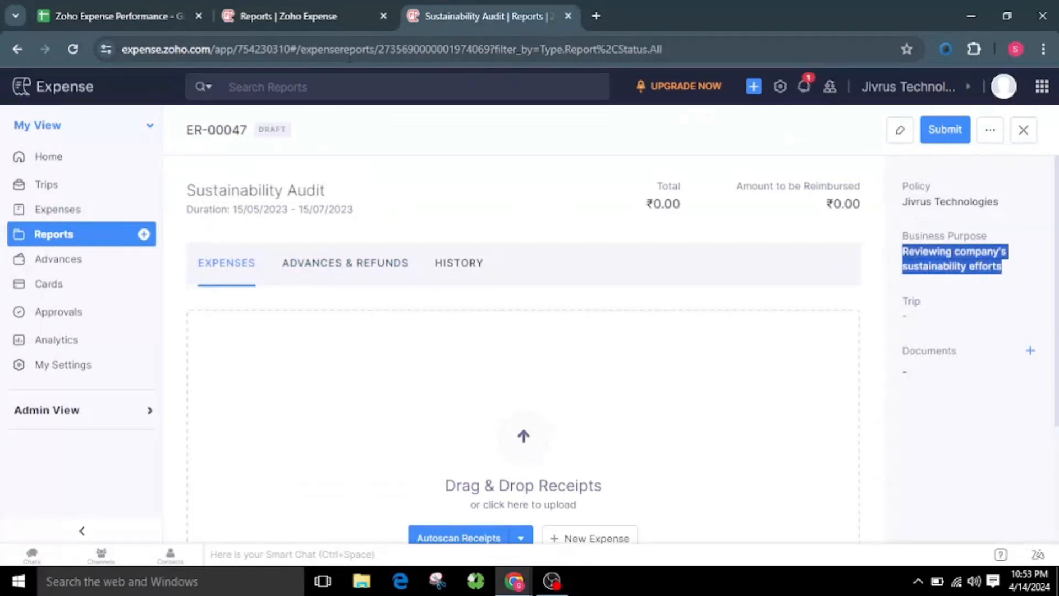
# Return to the Google Sheet, execute the sync service and bring the sheet's status and result columns into view
pyautogui.click(131, 7)
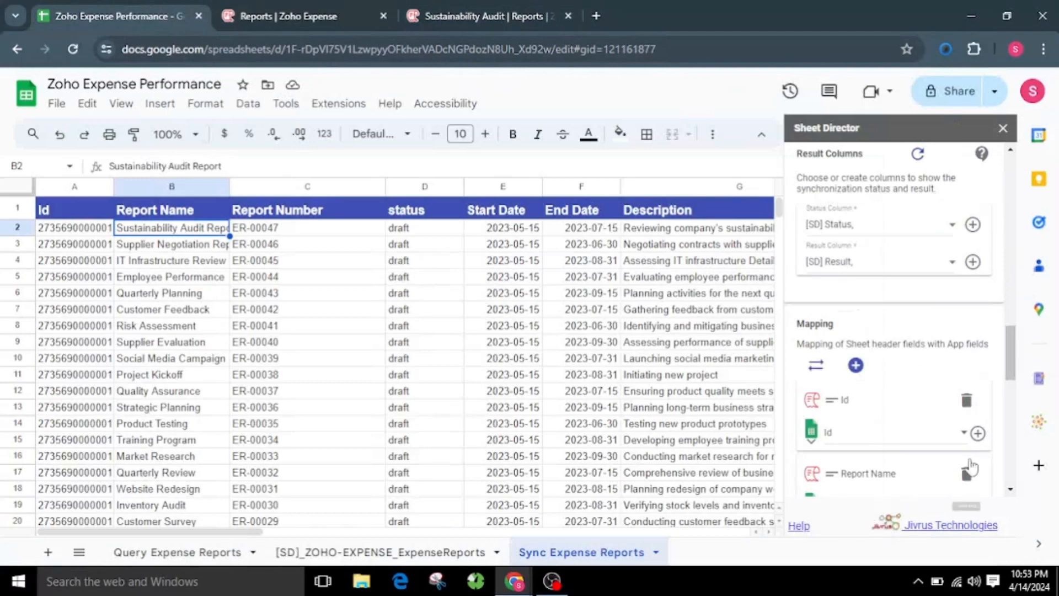
pyautogui.scroll(-10, 852, 369)
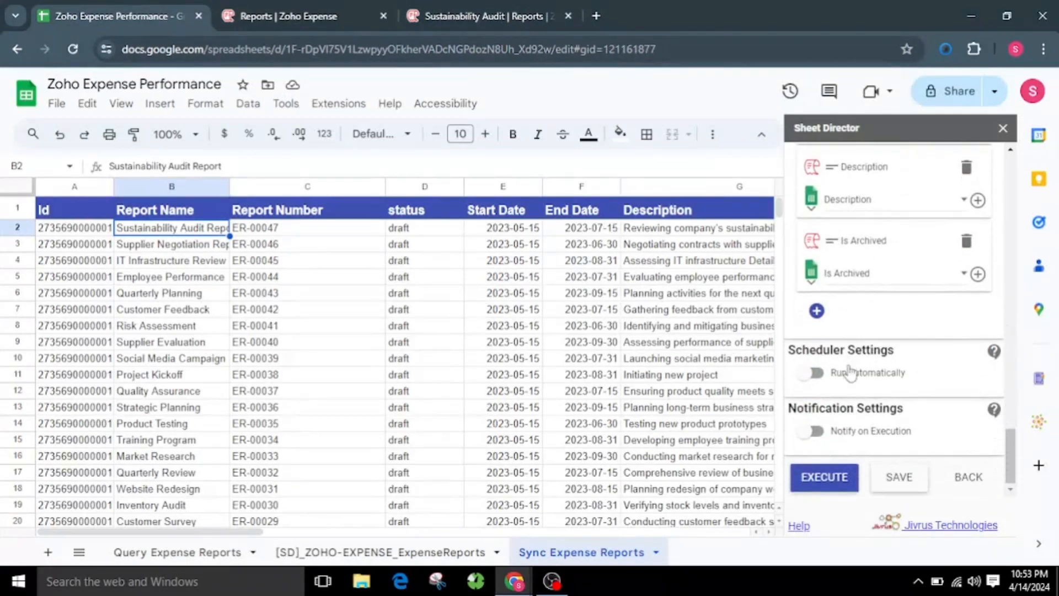
pyautogui.click(833, 474)
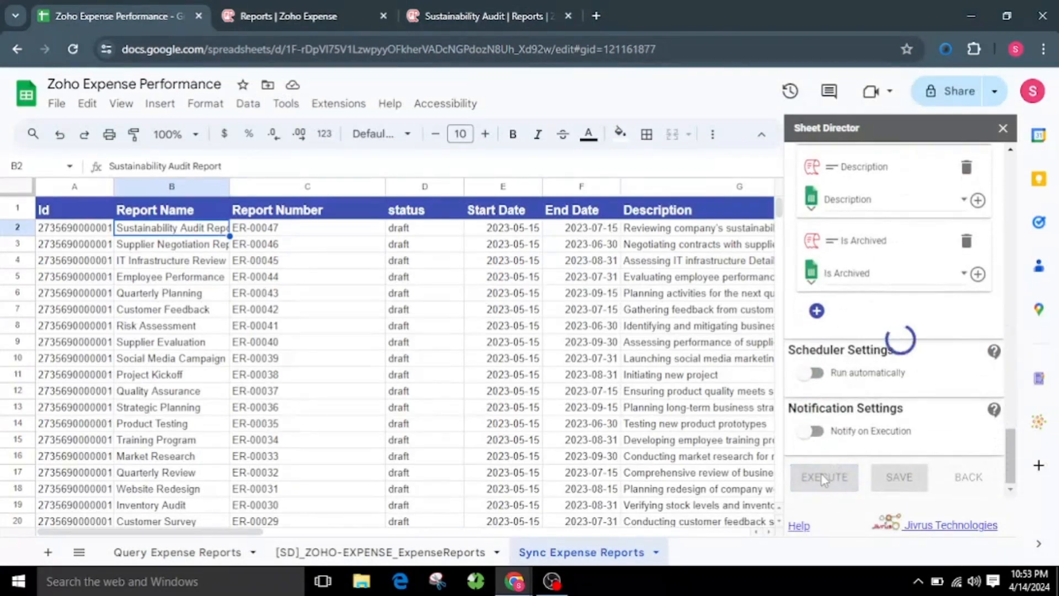
pyautogui.moveTo(255, 532); pyautogui.dragTo(404, 547)
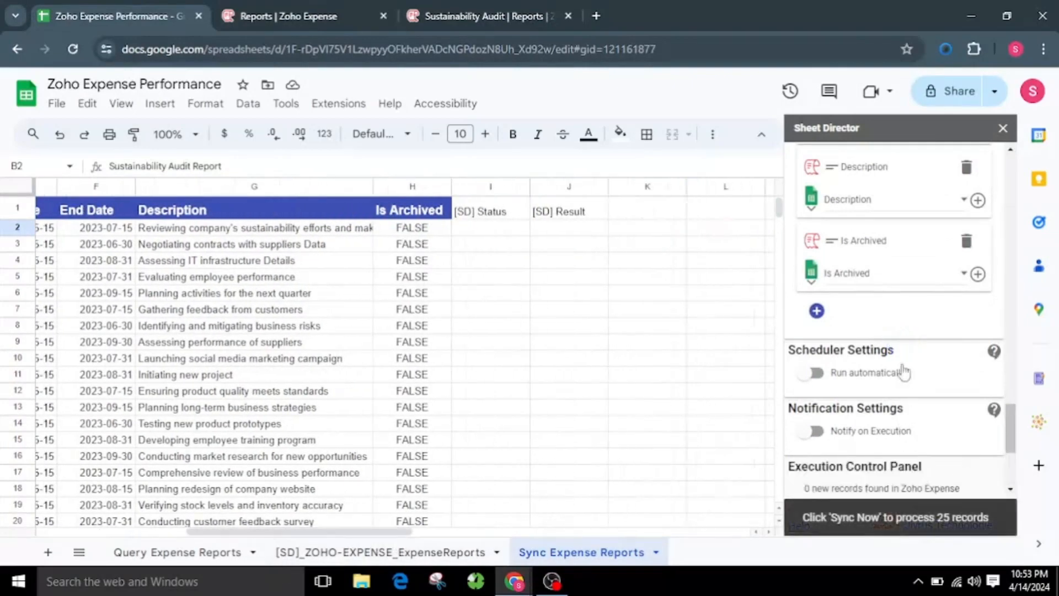
# Review the execution summary, start synchronizing the records and check the first record's status in I2
pyautogui.scroll(-4, 905, 370)
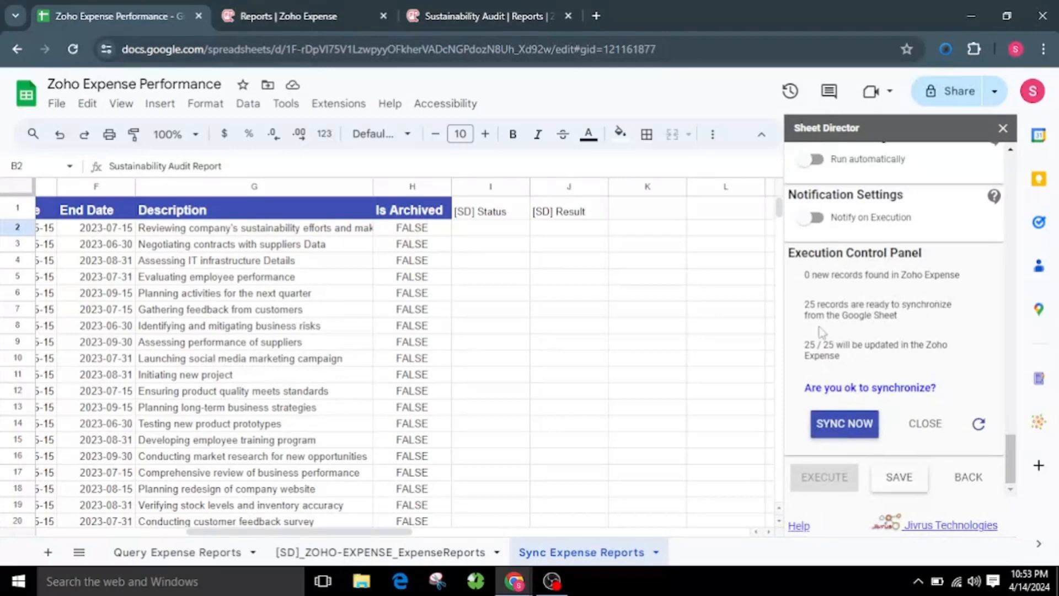
pyautogui.moveTo(801, 304); pyautogui.dragTo(924, 324)
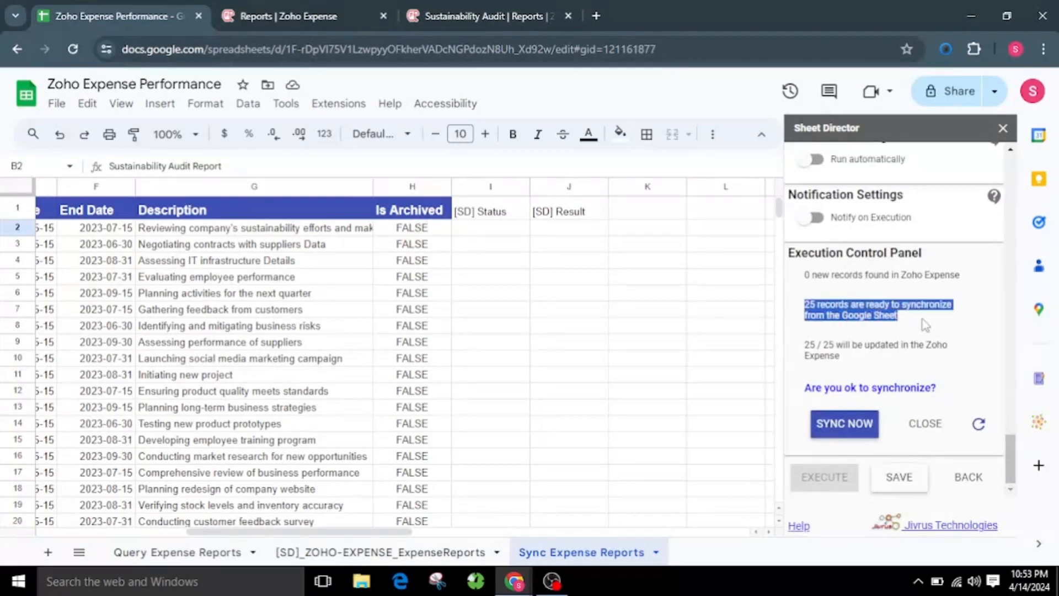
pyautogui.click(925, 325)
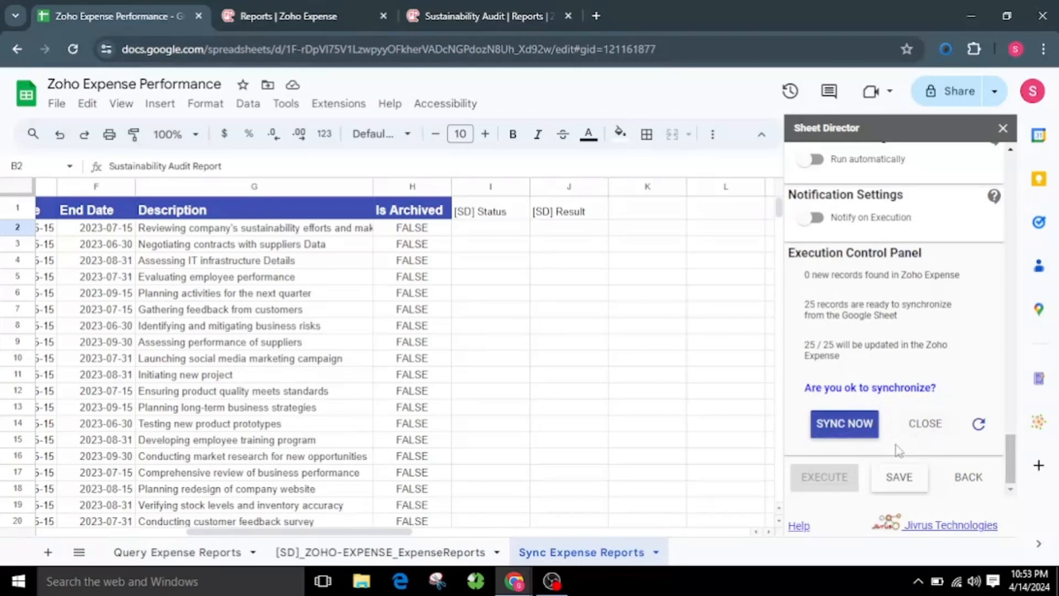
pyautogui.click(833, 429)
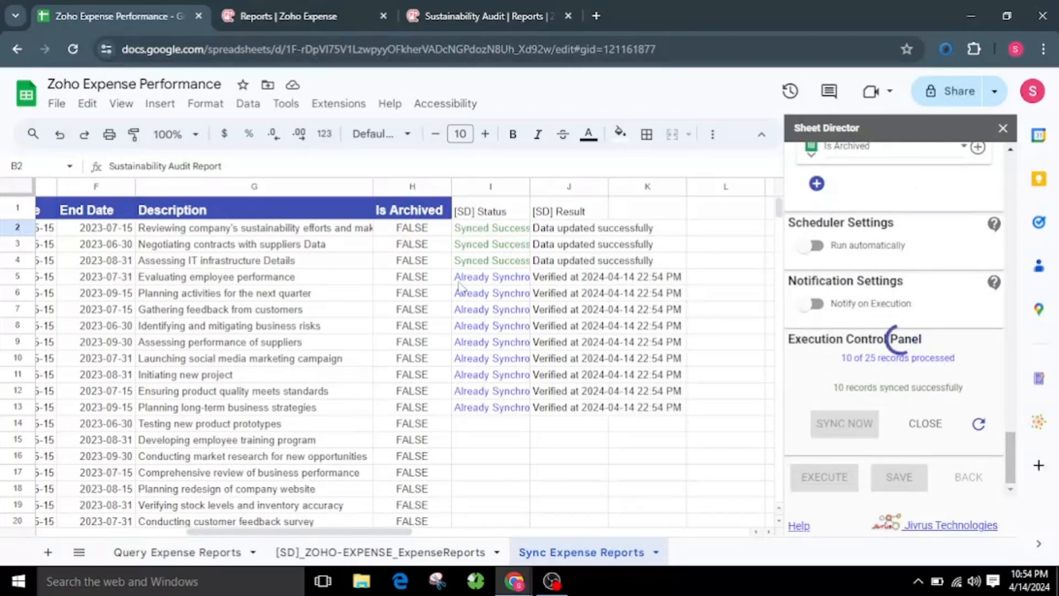
pyautogui.click(493, 231)
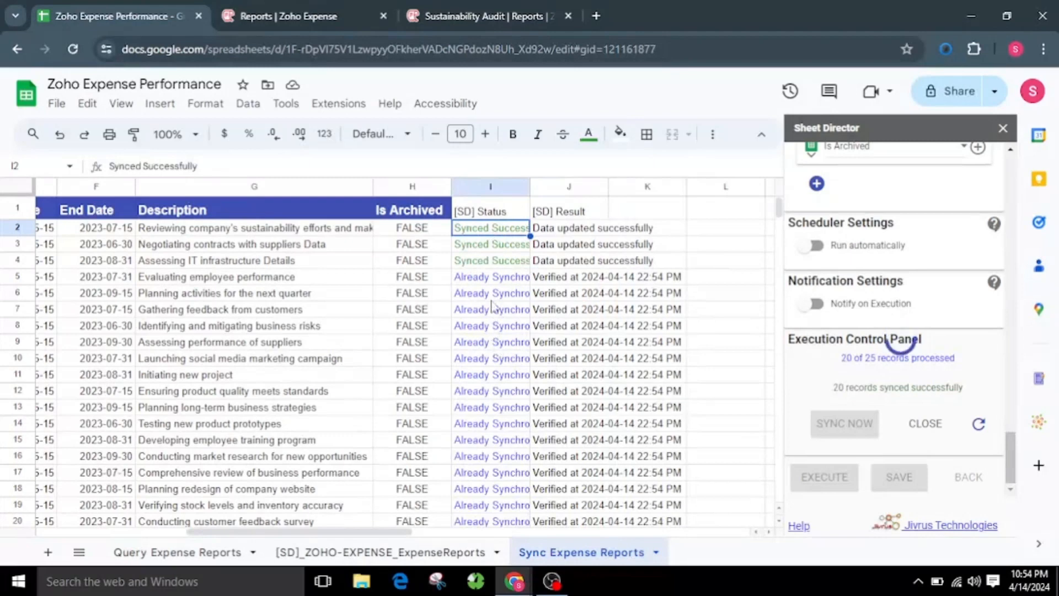
# Check the status in I5, switch to Zoho Expense and reload the Sustainability Audit report to examine its updated name and business purpose
pyautogui.click(495, 281)
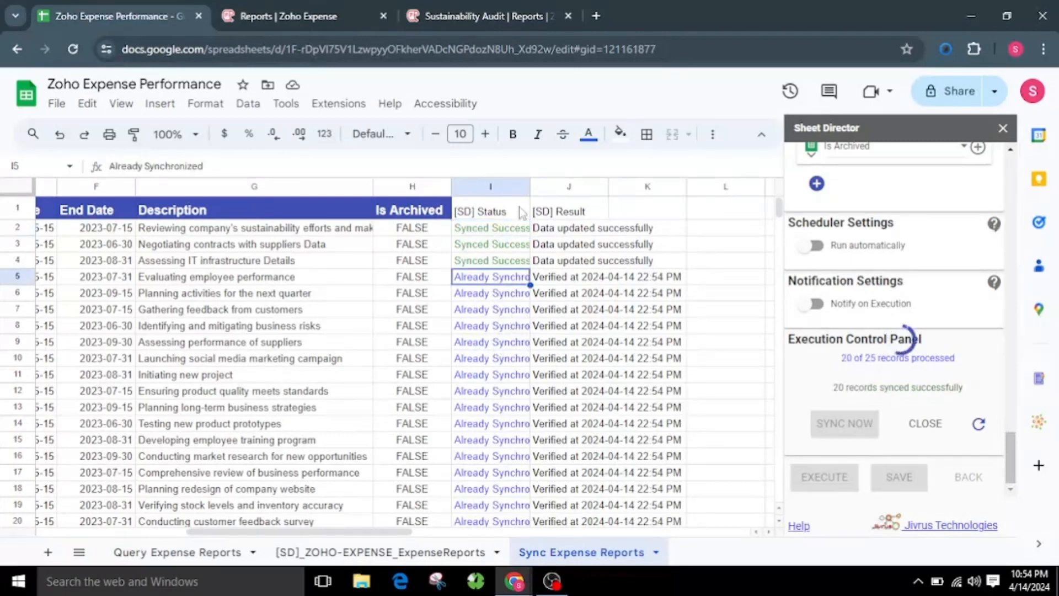
pyautogui.click(486, 17)
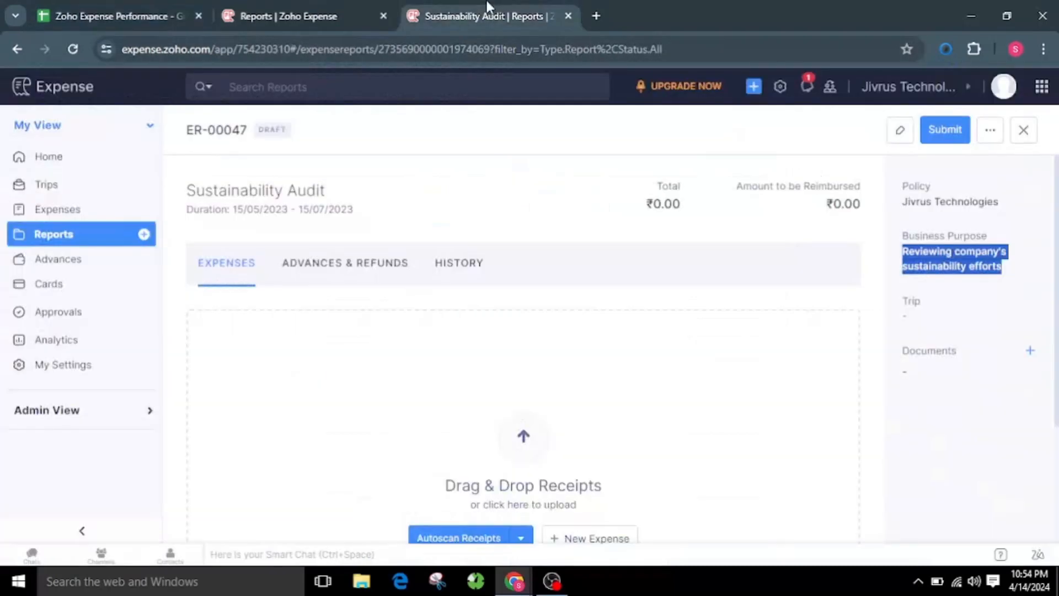
pyautogui.click(73, 51)
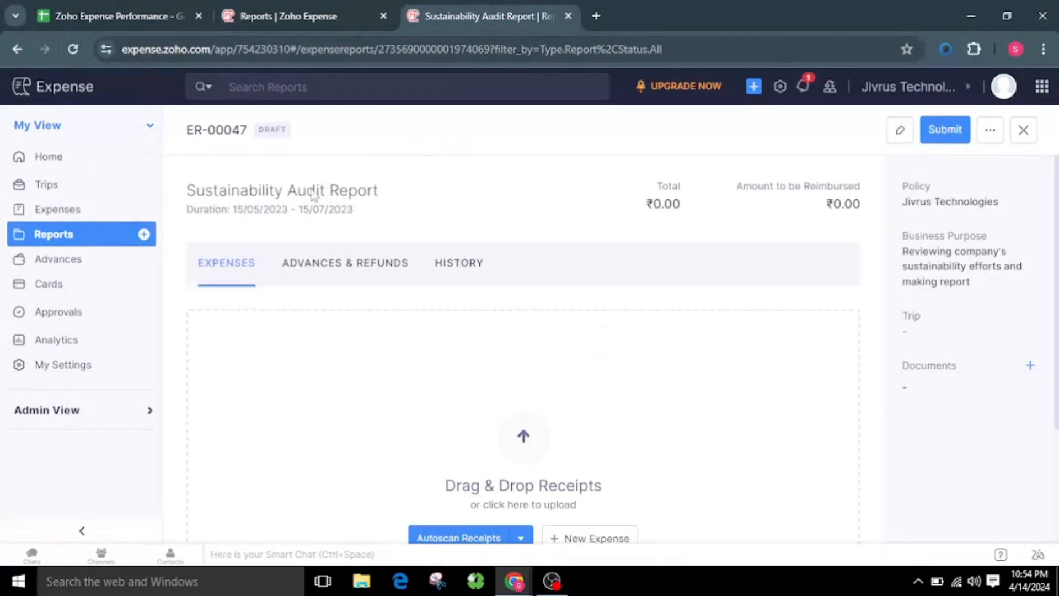
pyautogui.moveTo(188, 191); pyautogui.dragTo(423, 200)
pyautogui.click(425, 198)
pyautogui.moveTo(903, 251); pyautogui.dragTo(956, 281)
pyautogui.click(983, 285)
# Return to the Google Sheet and examine the sync statuses and results down to the last record
pyautogui.click(142, 11)
pyautogui.scroll(-5, 479, 318)
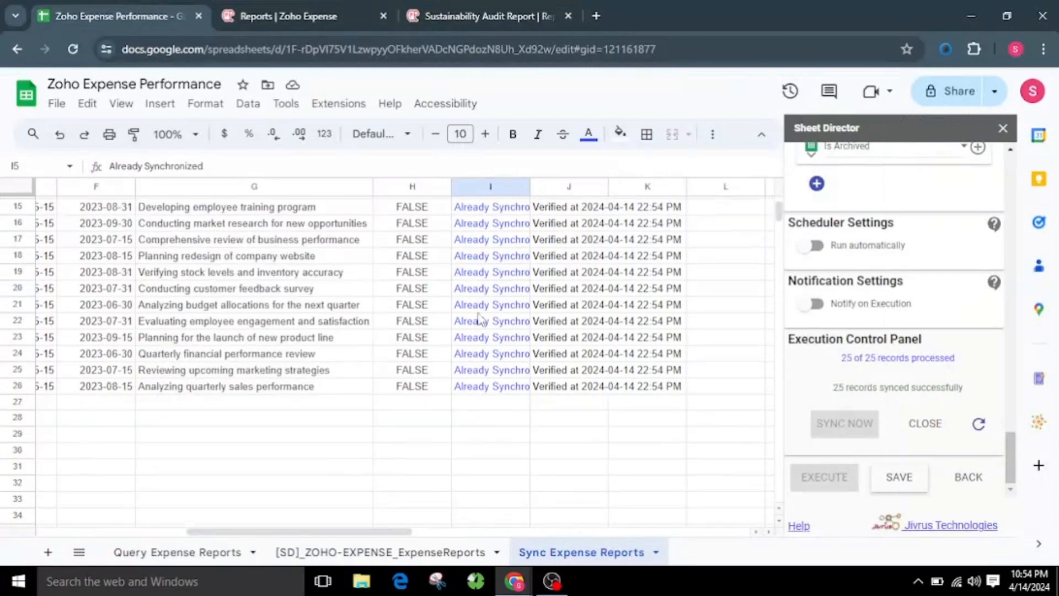
pyautogui.scroll(5, 478, 318)
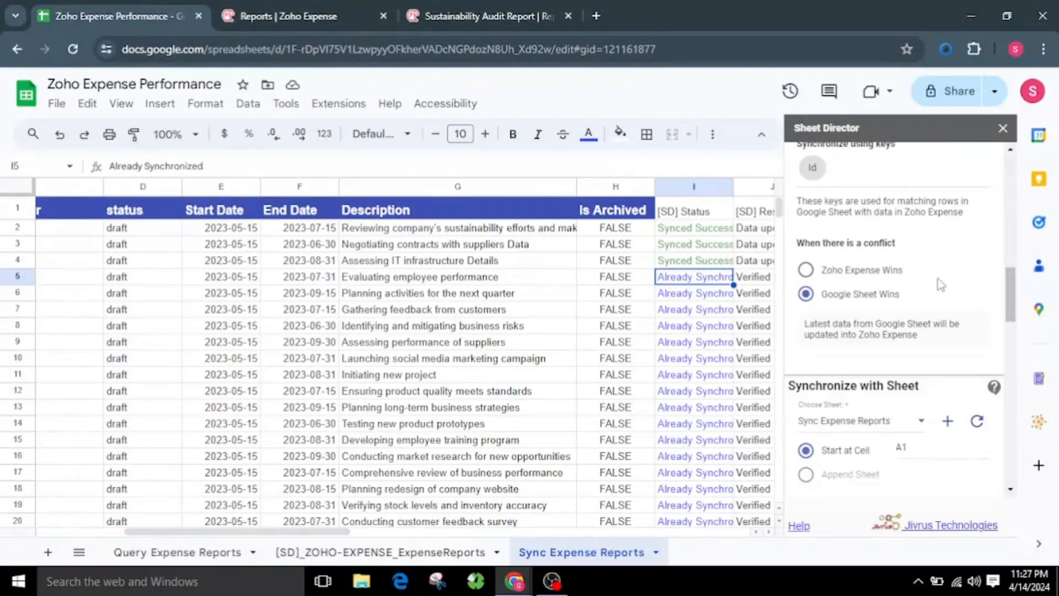
# Set the service's conflict rule to Zoho Expense Wins and read its explanation
pyautogui.click(872, 274)
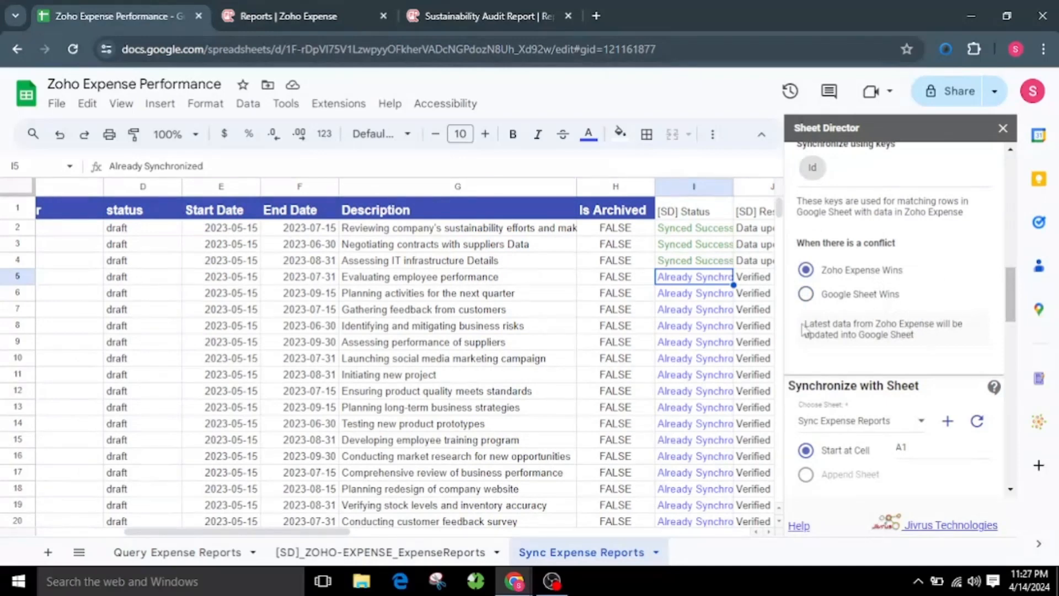
pyautogui.moveTo(803, 330); pyautogui.dragTo(929, 342)
pyautogui.click(953, 342)
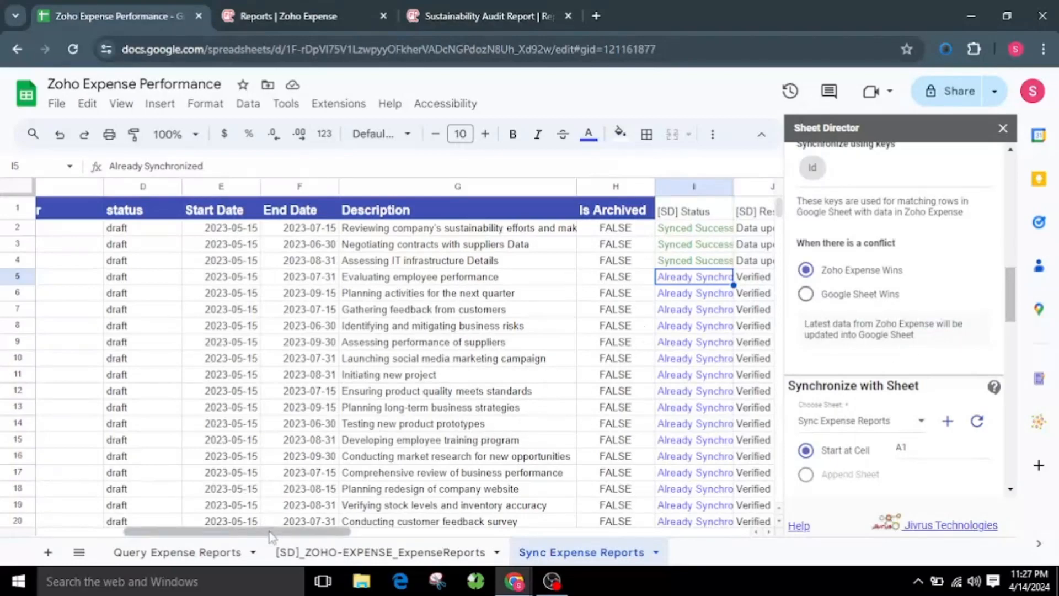
# Clear the previous sync statuses and results in I2:J30 of the Sync Expense Reports sheet
pyautogui.moveTo(264, 532); pyautogui.dragTo(343, 532)
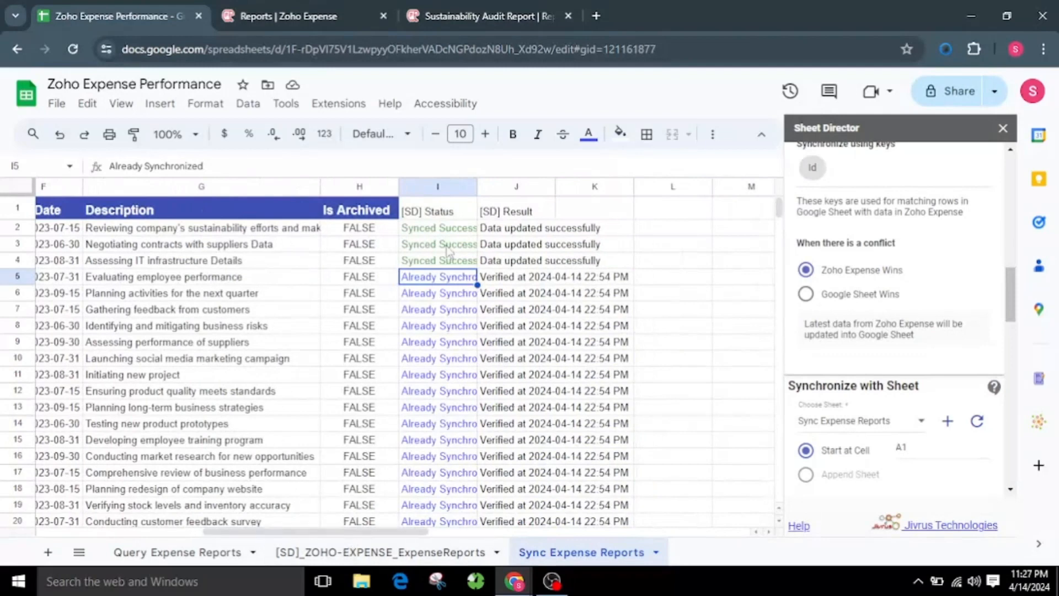
pyautogui.moveTo(449, 229); pyautogui.dragTo(504, 520)
pyautogui.moveTo(501, 558); pyautogui.dragTo(518, 485)
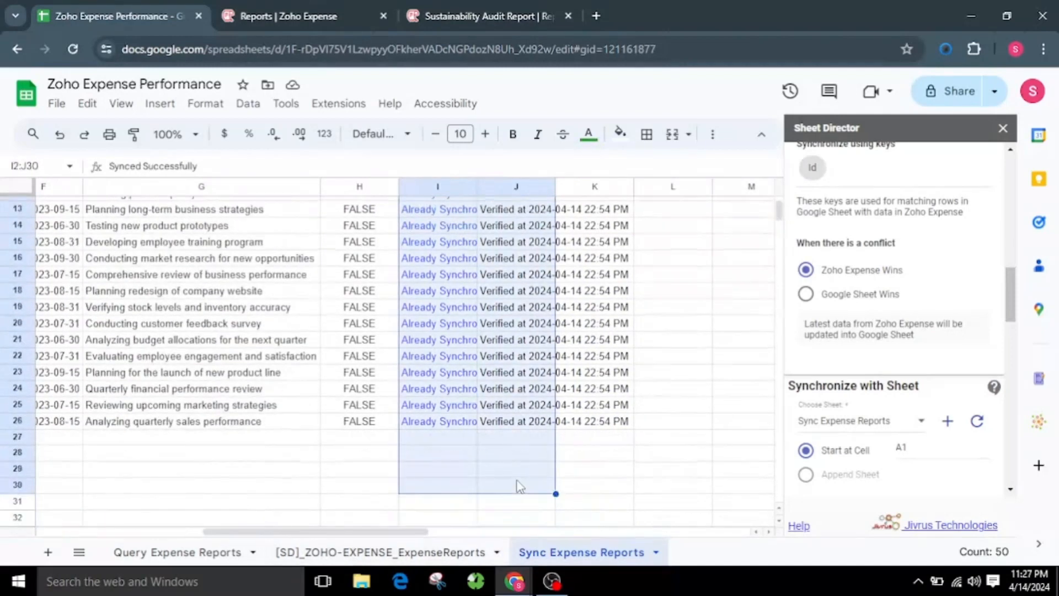
pyautogui.press('Delete')
pyautogui.click(616, 389)
pyautogui.scroll(4, 609, 400)
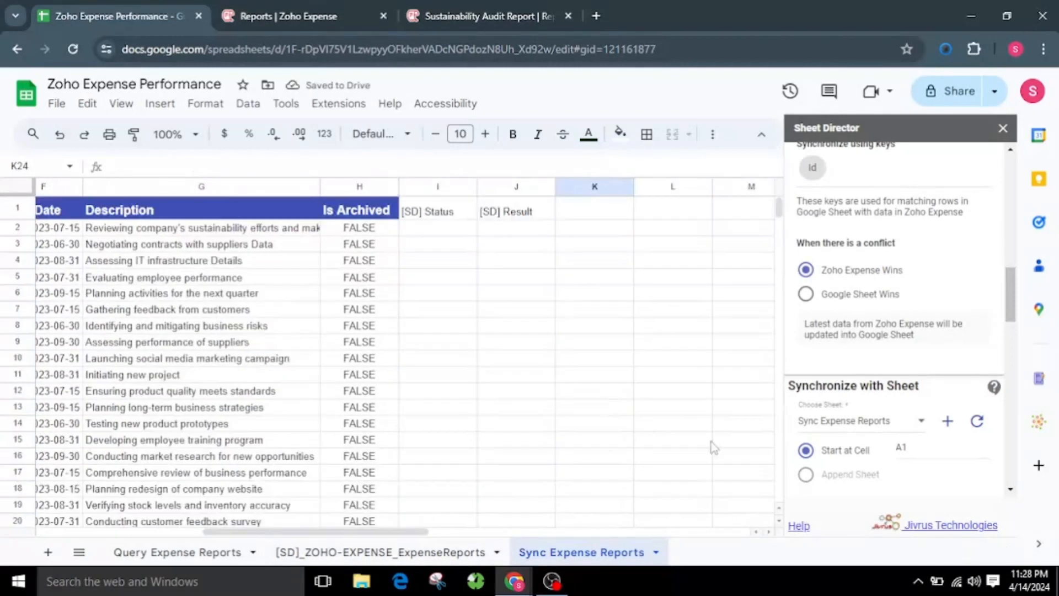
# Replace the description in G2 with "Education Department details"
pyautogui.moveTo(326, 531); pyautogui.dragTo(252, 544)
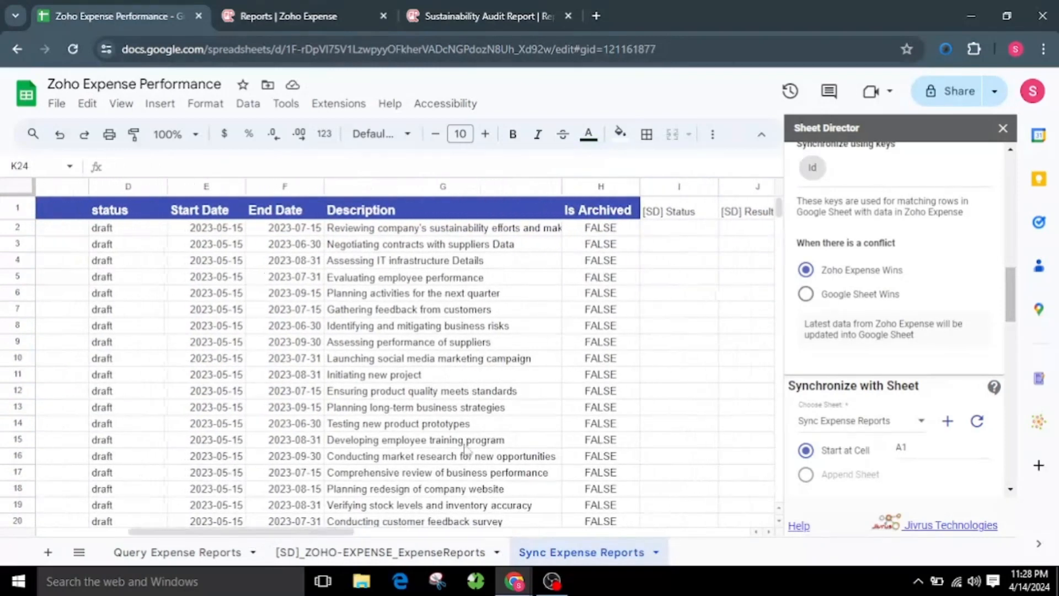
pyautogui.doubleClick(426, 229)
pyautogui.hotkey('ctrl', 'a')
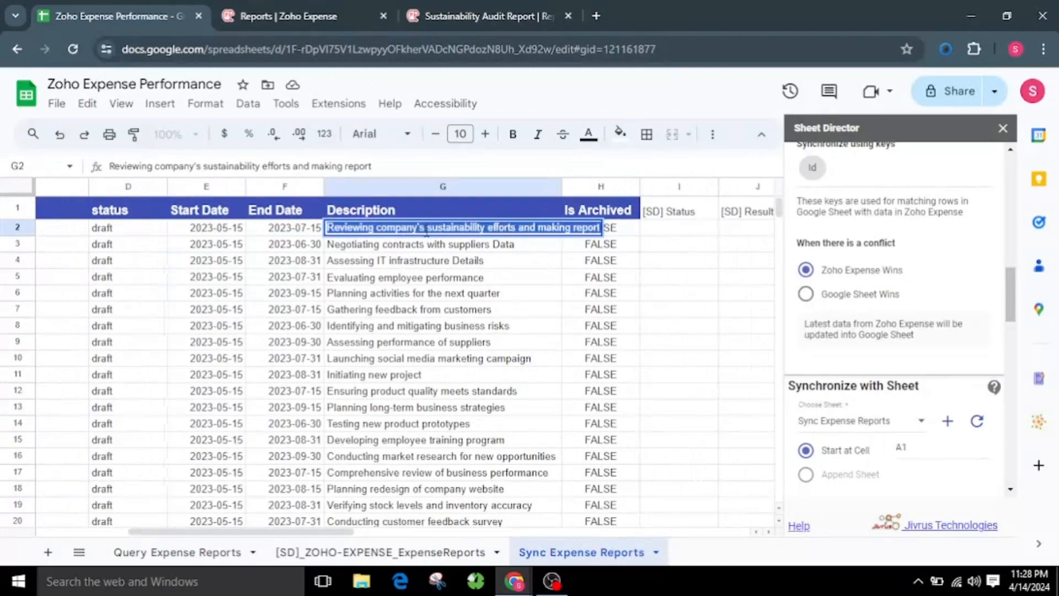
pyautogui.write('T')
pyautogui.press('BackSpace')
pyautogui.write('Ed')
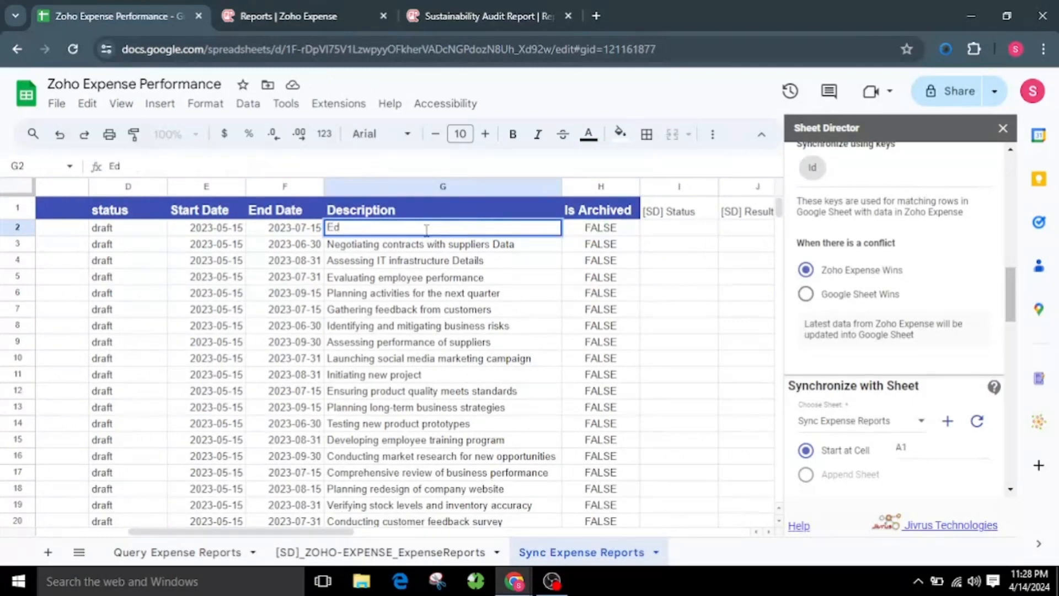
pyautogui.write('ucation Department details')
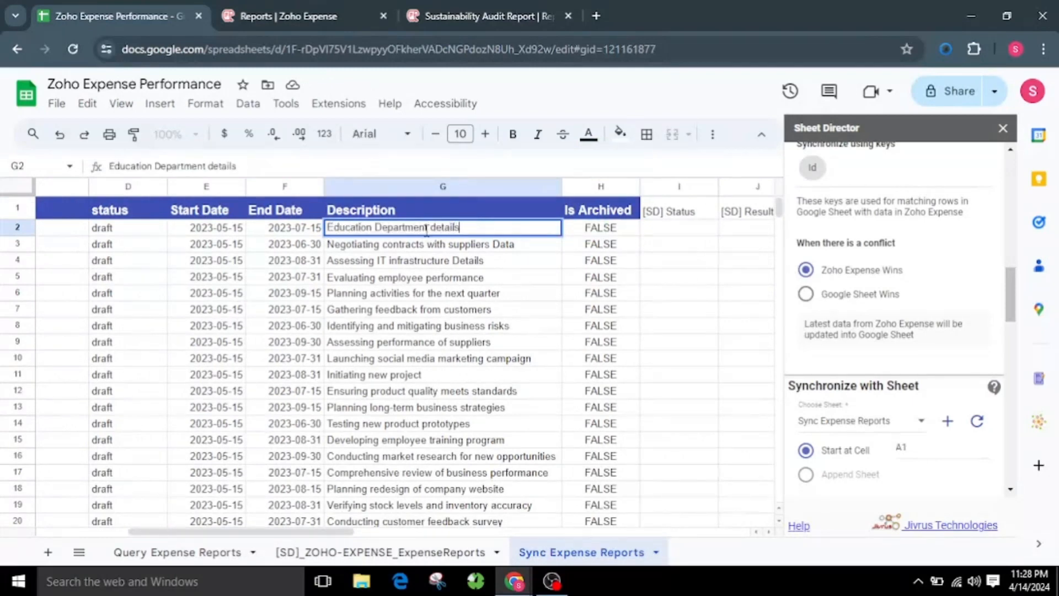
pyautogui.click(439, 277)
# Replace the report name in B2 with "Students Data"
pyautogui.moveTo(252, 532); pyautogui.dragTo(146, 534)
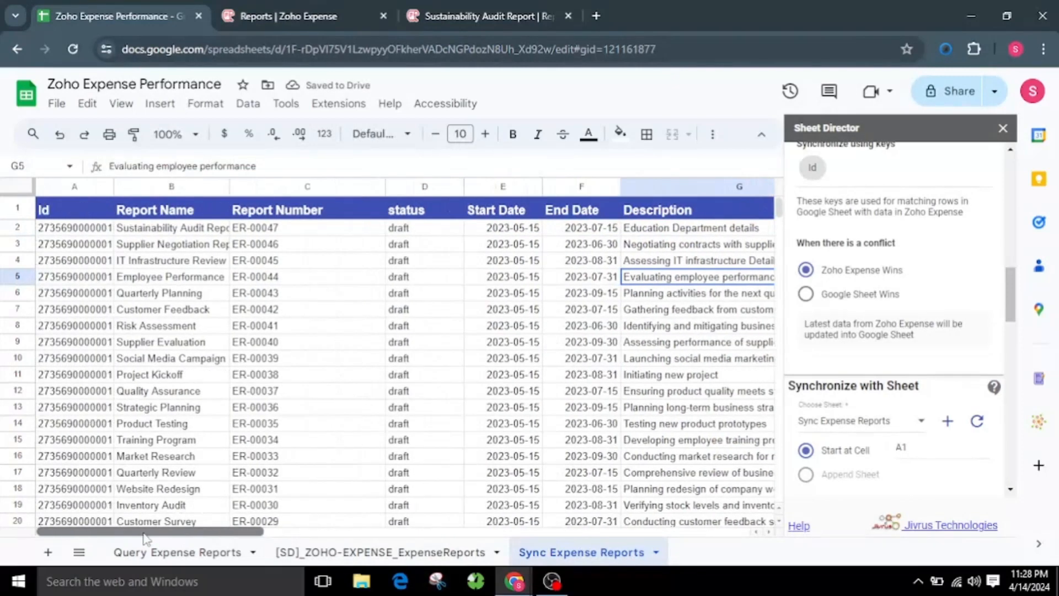
pyautogui.click(153, 231)
pyautogui.doubleClick(152, 231)
pyautogui.hotkey('ctrl', 'a')
pyautogui.write('Studen')
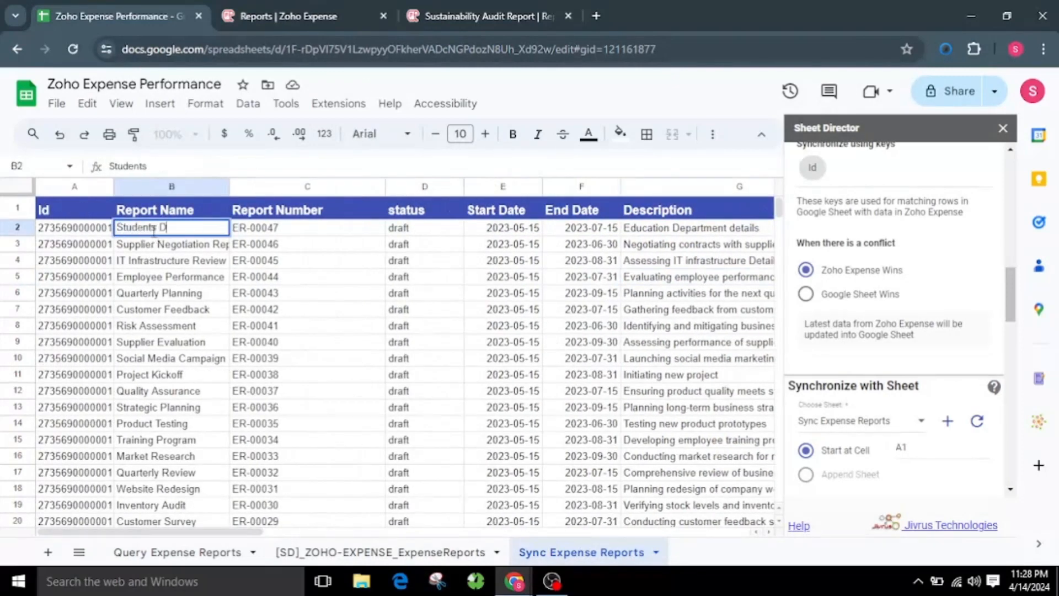
pyautogui.click(161, 263)
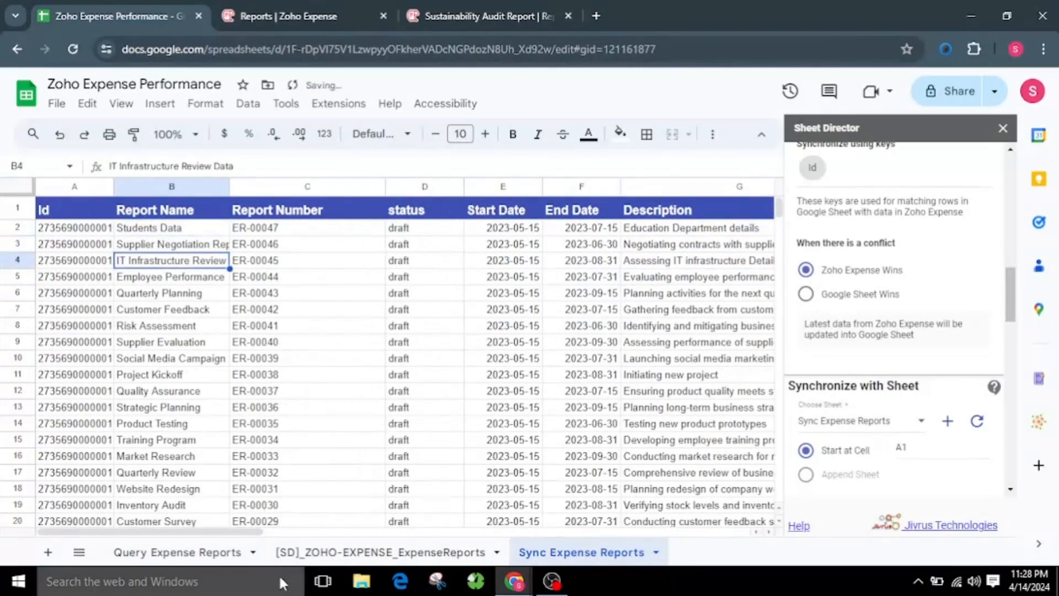
# Execute the sync service from start cell A1 and start synchronizing the records, keeping the status and result columns in view
pyautogui.moveTo(195, 534); pyautogui.dragTo(313, 534)
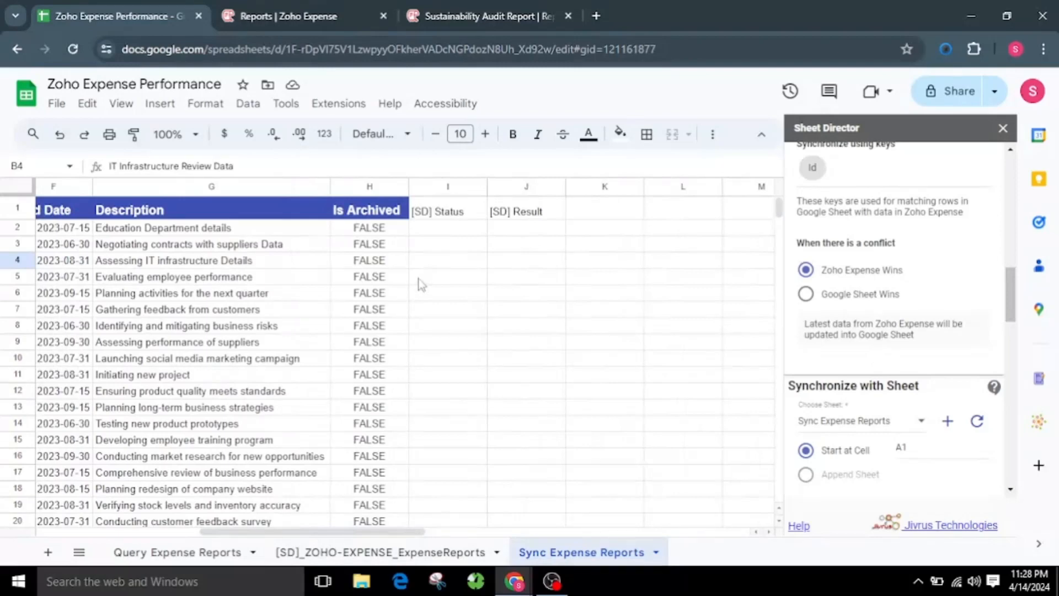
pyautogui.scroll(-5, 840, 374)
pyautogui.scroll(1, 839, 372)
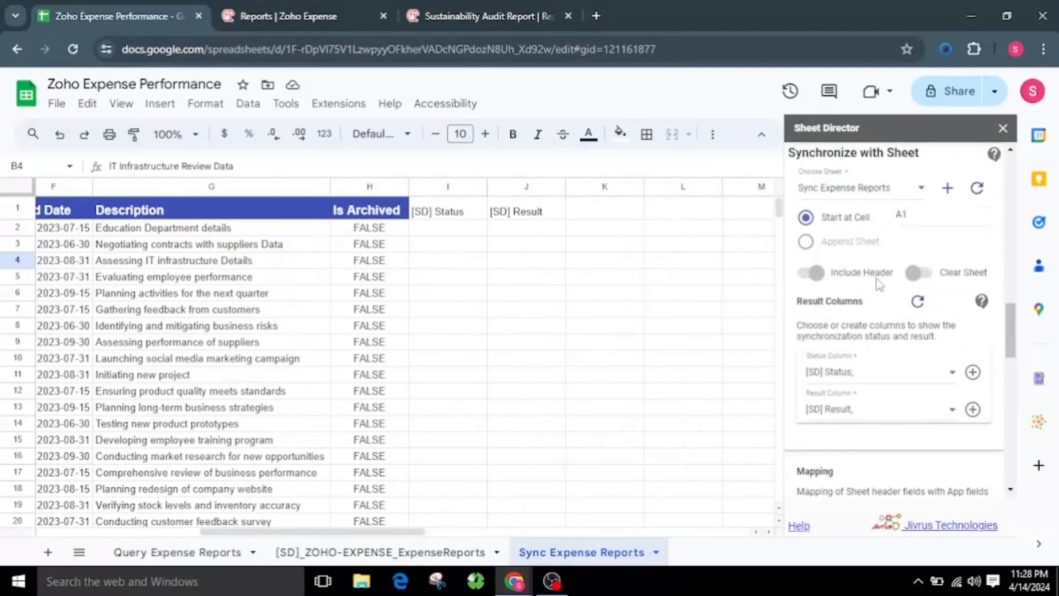
pyautogui.click(917, 219)
pyautogui.scroll(-10, 894, 329)
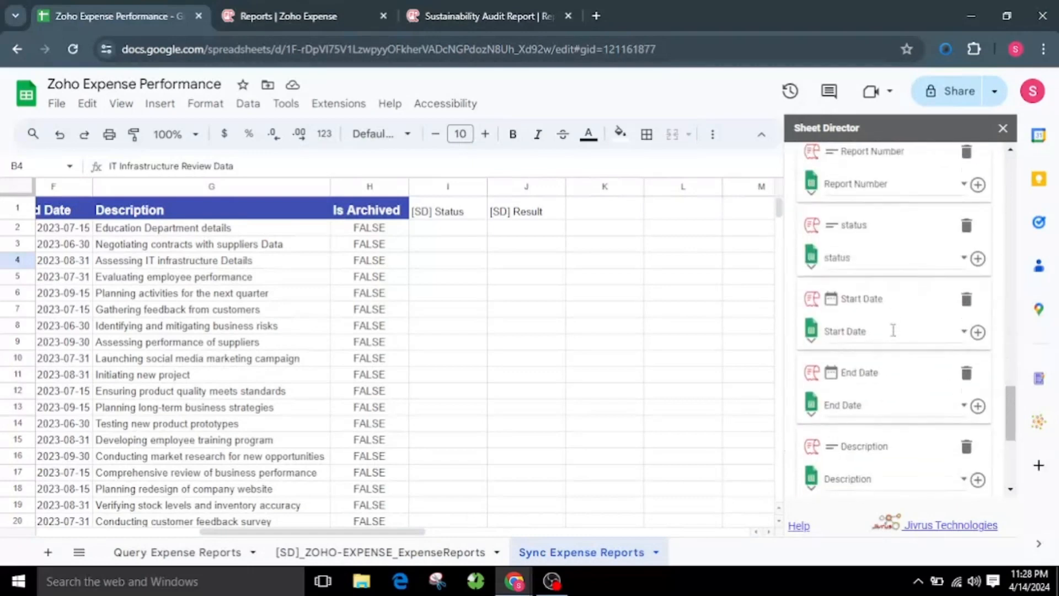
pyautogui.click(846, 489)
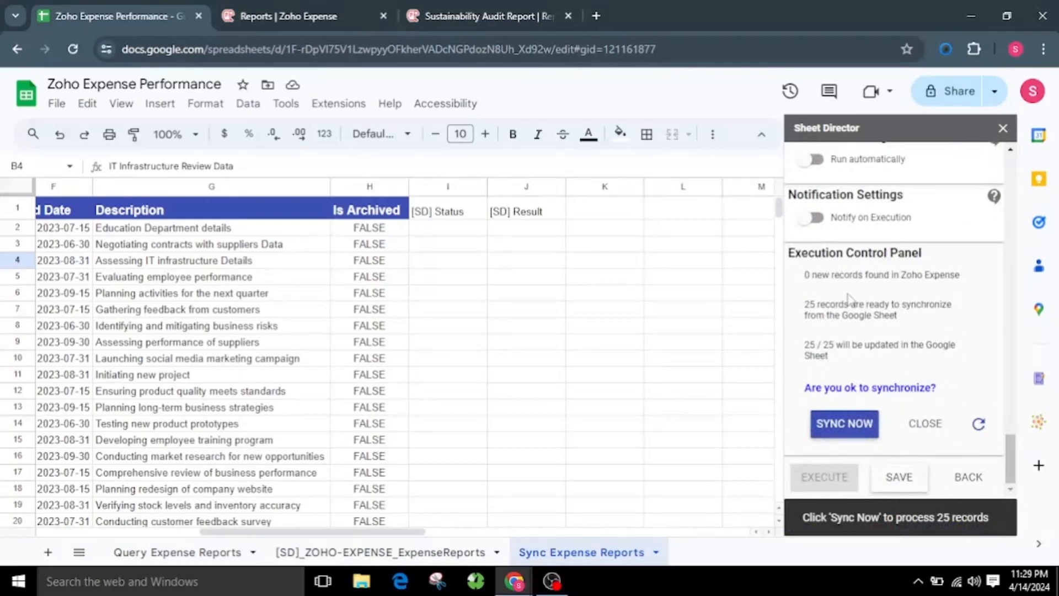
pyautogui.click(836, 418)
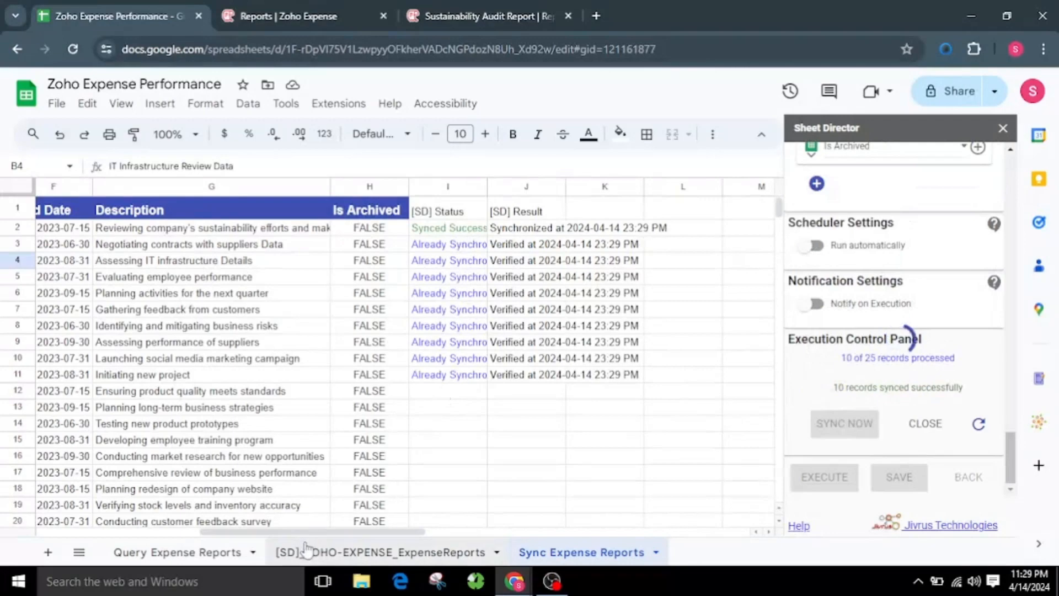
# Check the description and report name that the sync wrote into the first record in row 2
pyautogui.moveTo(316, 532); pyautogui.dragTo(233, 533)
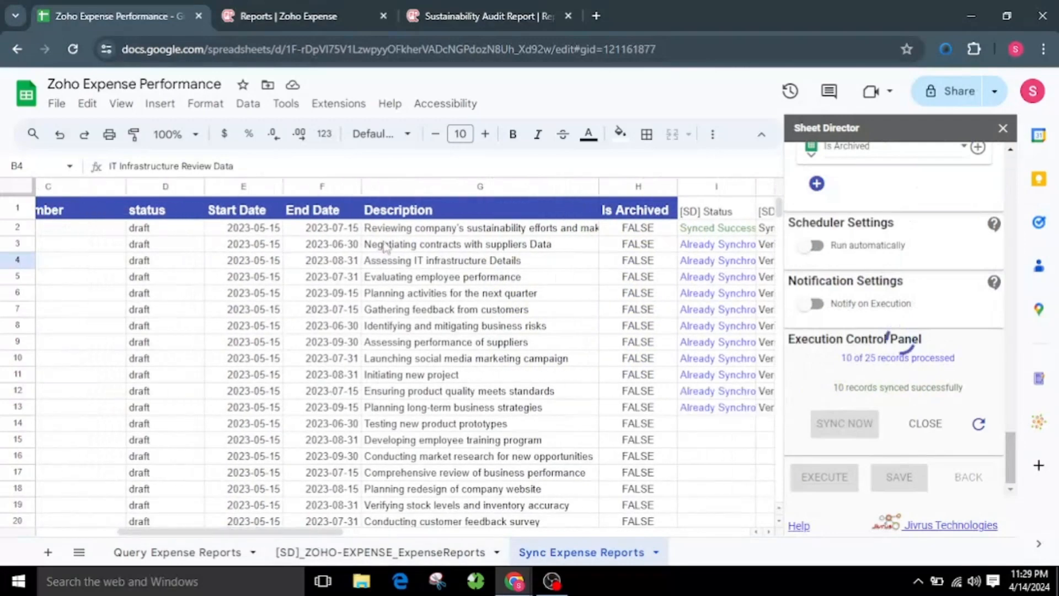
pyautogui.click(393, 228)
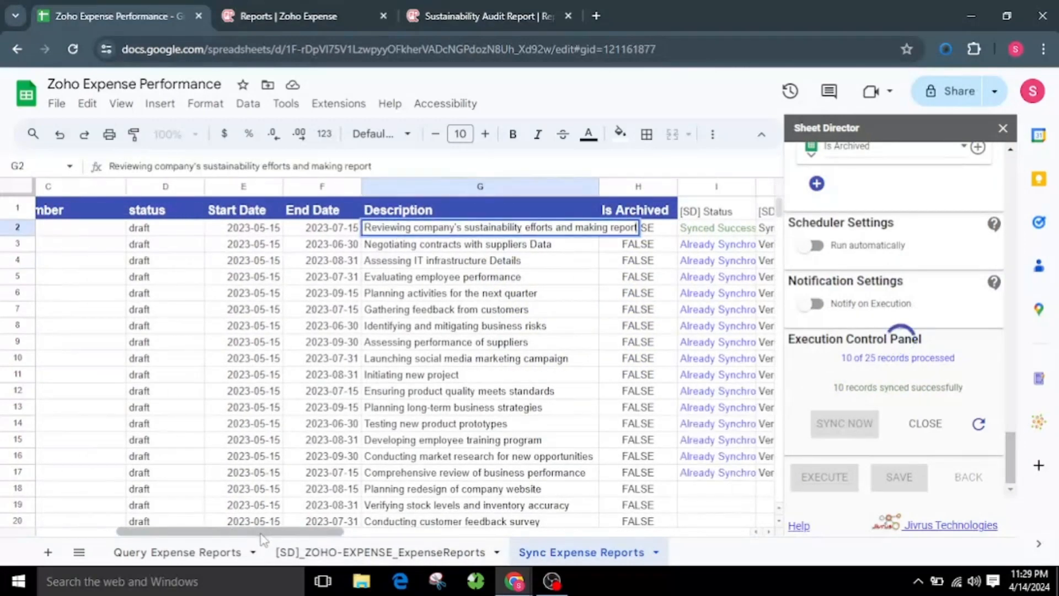
pyautogui.moveTo(261, 535); pyautogui.dragTo(205, 538)
pyautogui.click(574, 413)
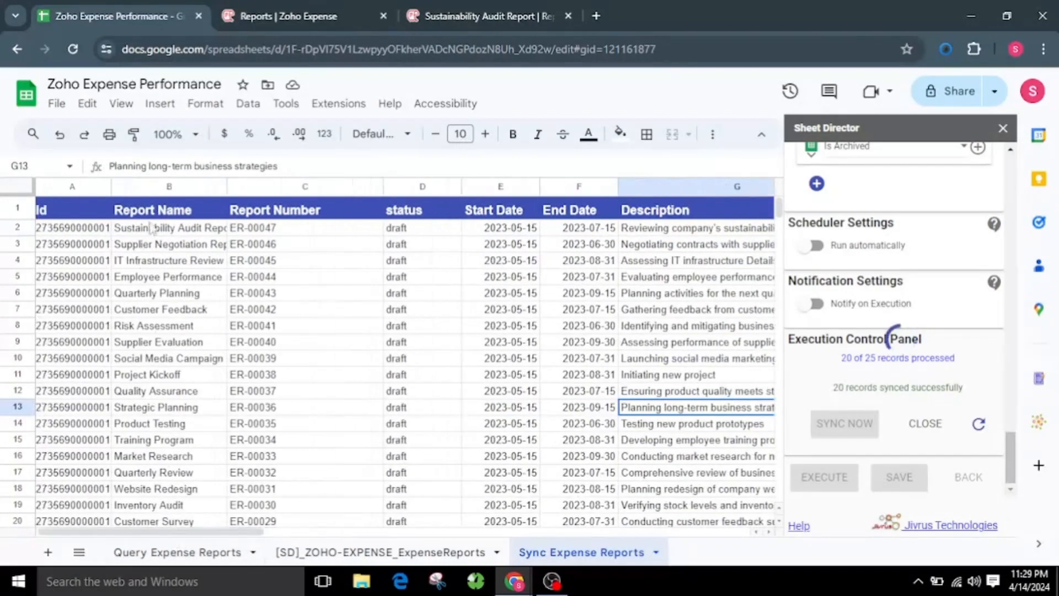
pyautogui.click(150, 229)
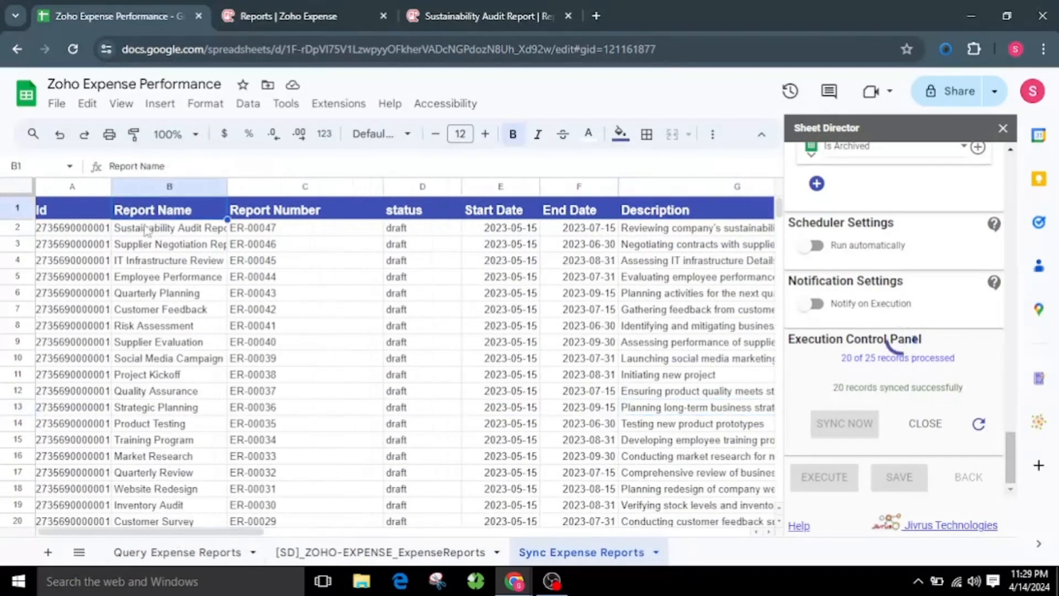
pyautogui.click(380, 374)
# Look through the remaining synced records and examine the status and result columns
pyautogui.scroll(-6, 184, 505)
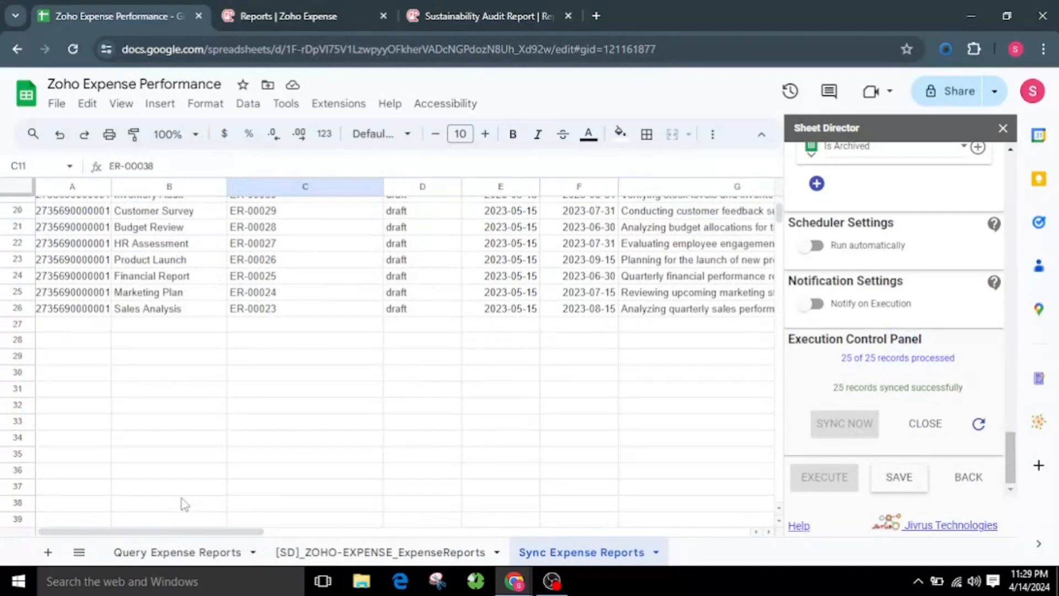
pyautogui.scroll(6, 253, 391)
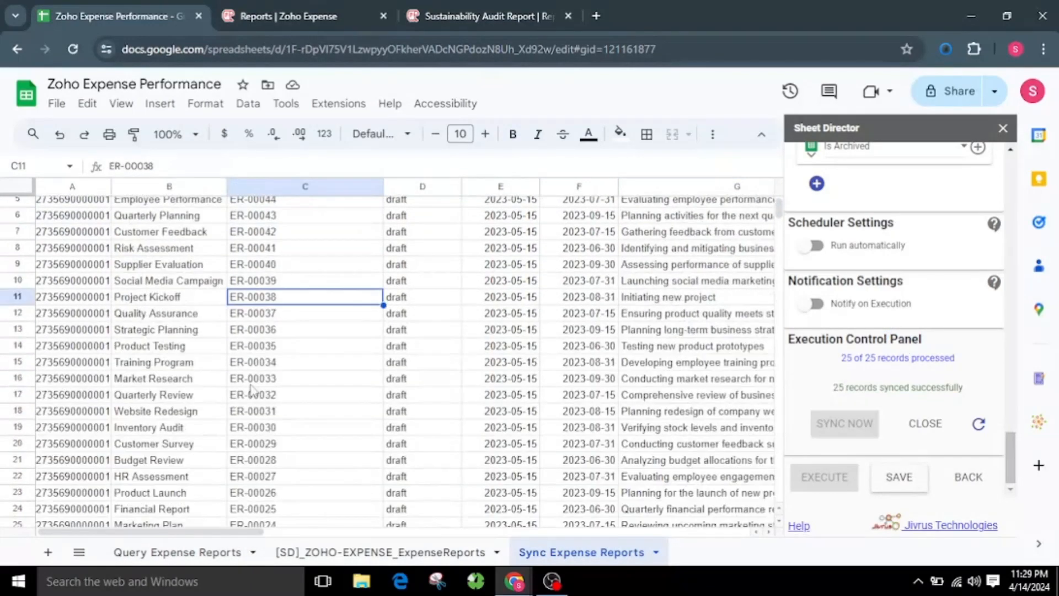
pyautogui.moveTo(203, 535); pyautogui.dragTo(377, 543)
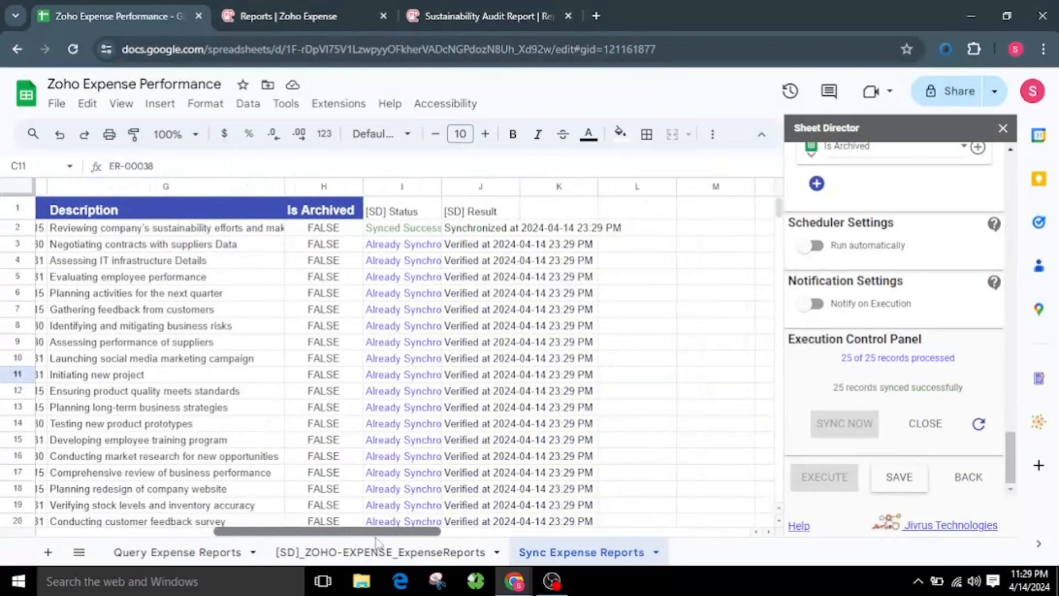
# Close the execution summary and set the service's start cell to B5
pyautogui.click(920, 424)
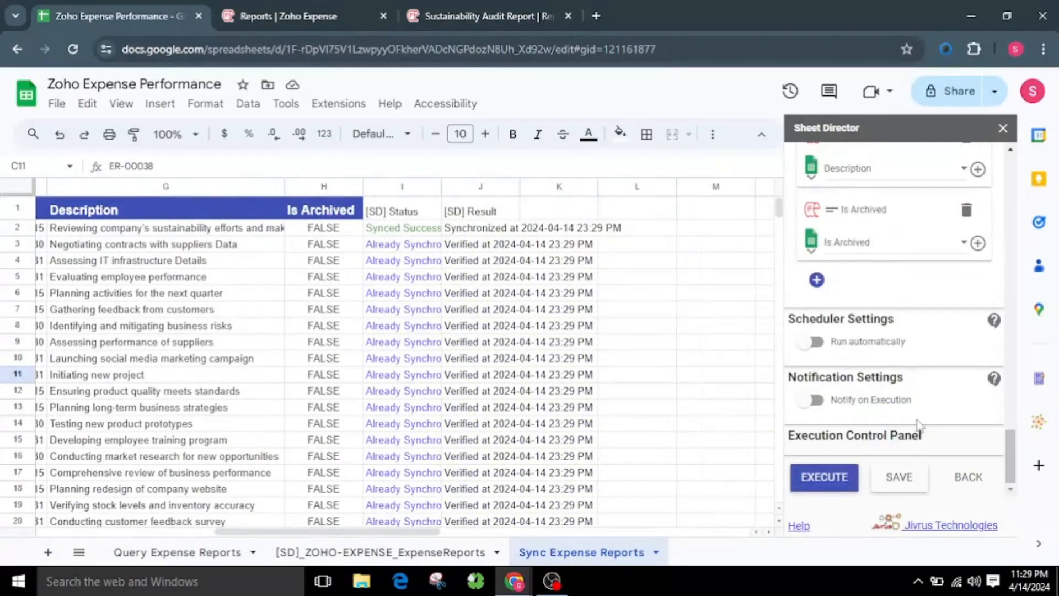
pyautogui.scroll(10, 916, 434)
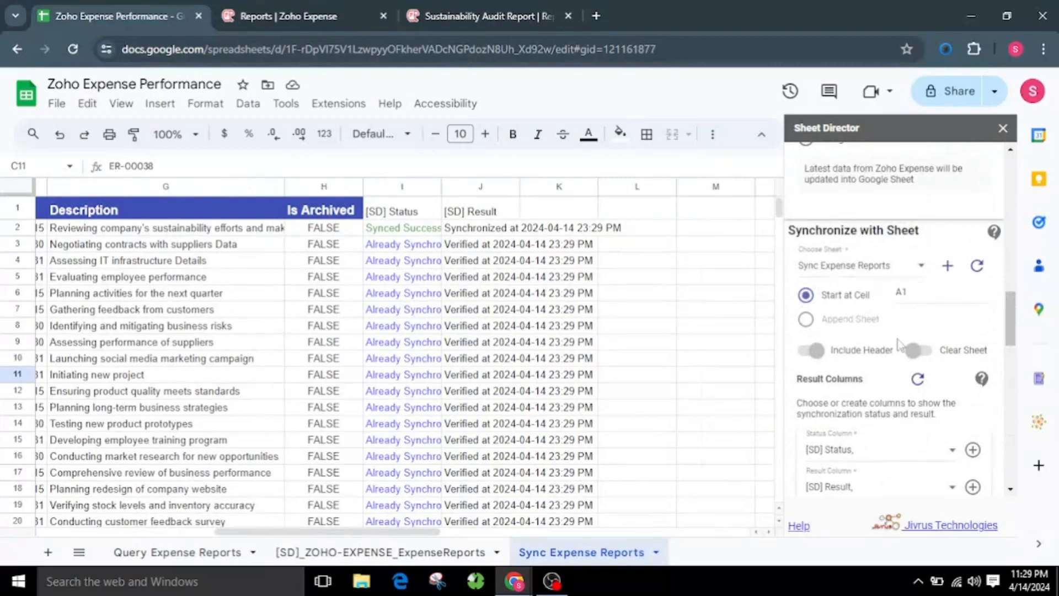
pyautogui.doubleClick(922, 295)
pyautogui.click(946, 324)
# Add a blank sheet, refresh the service's sheet choices, select Sheet3 as the sheet to synchronize and go to the execution options
pyautogui.click(48, 552)
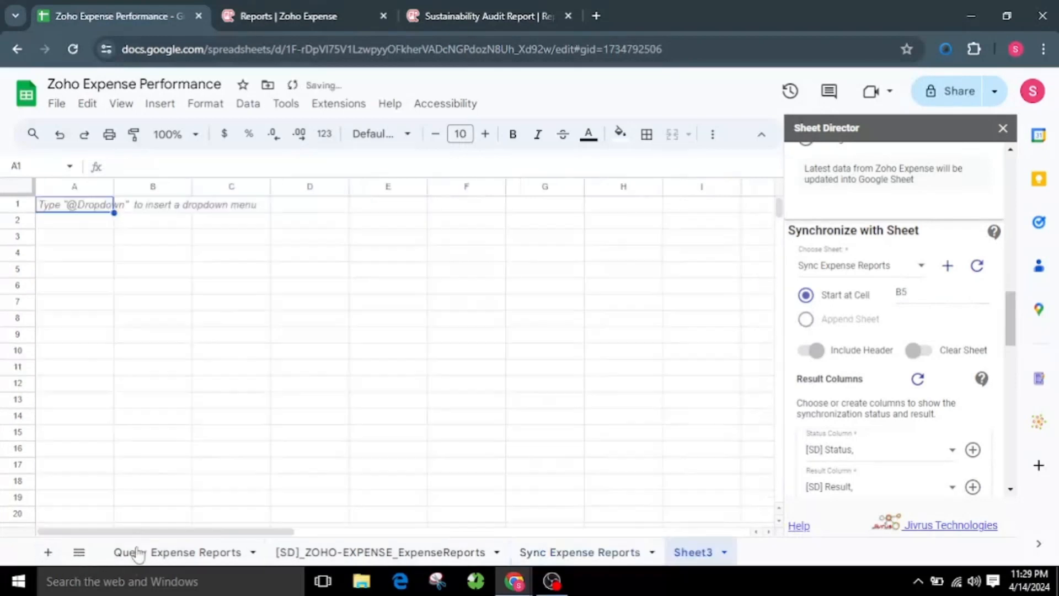
pyautogui.click(977, 266)
pyautogui.click(879, 271)
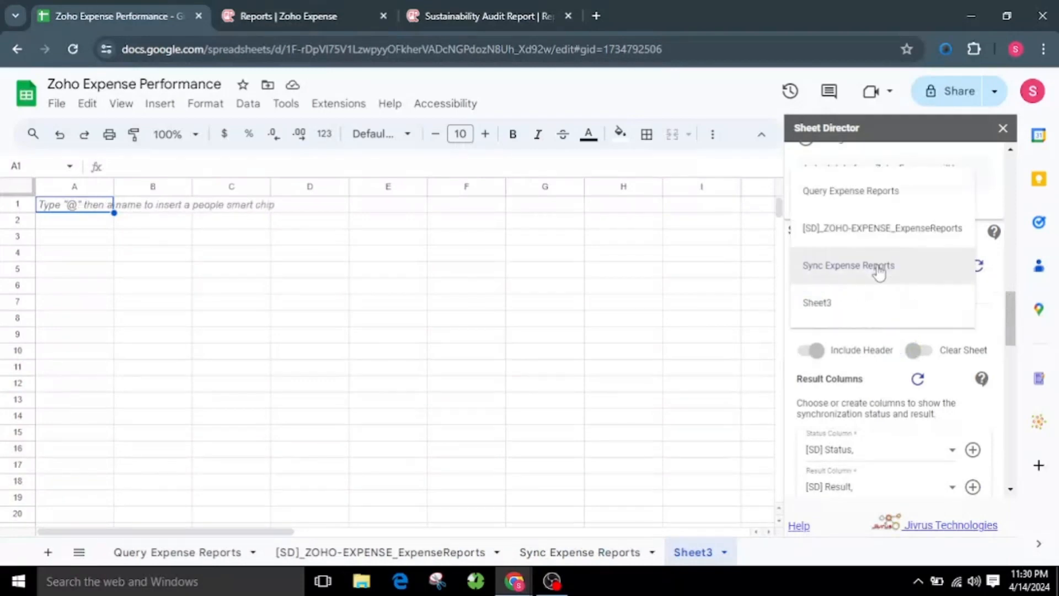
pyautogui.click(884, 313)
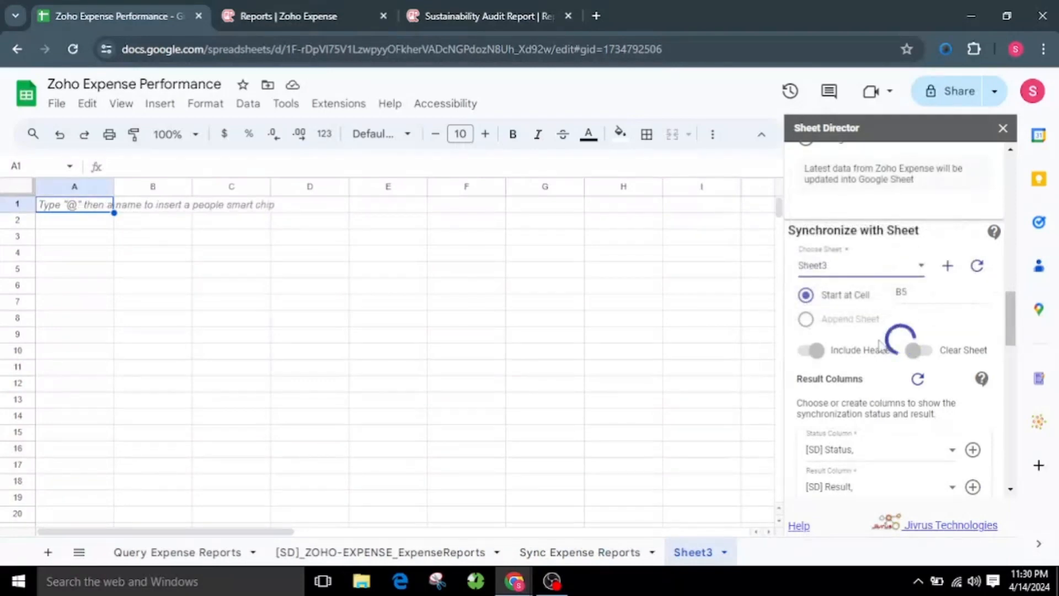
pyautogui.click(975, 519)
pyautogui.scroll(-10, 856, 350)
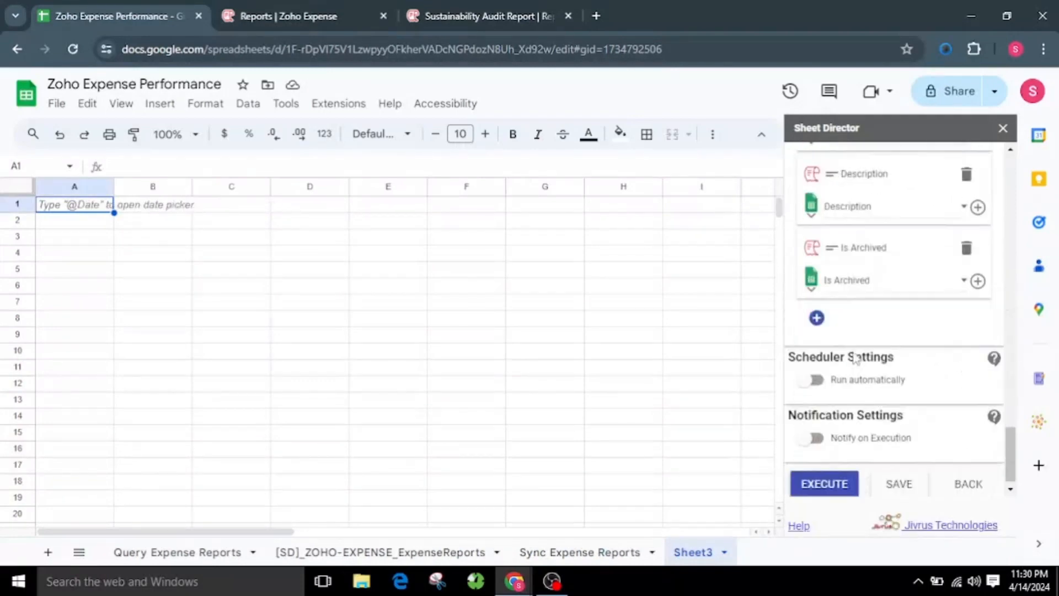
# Execute the service and get the Zoho Expense records into the empty Sheet3, checking the retrieved columns
pyautogui.click(822, 482)
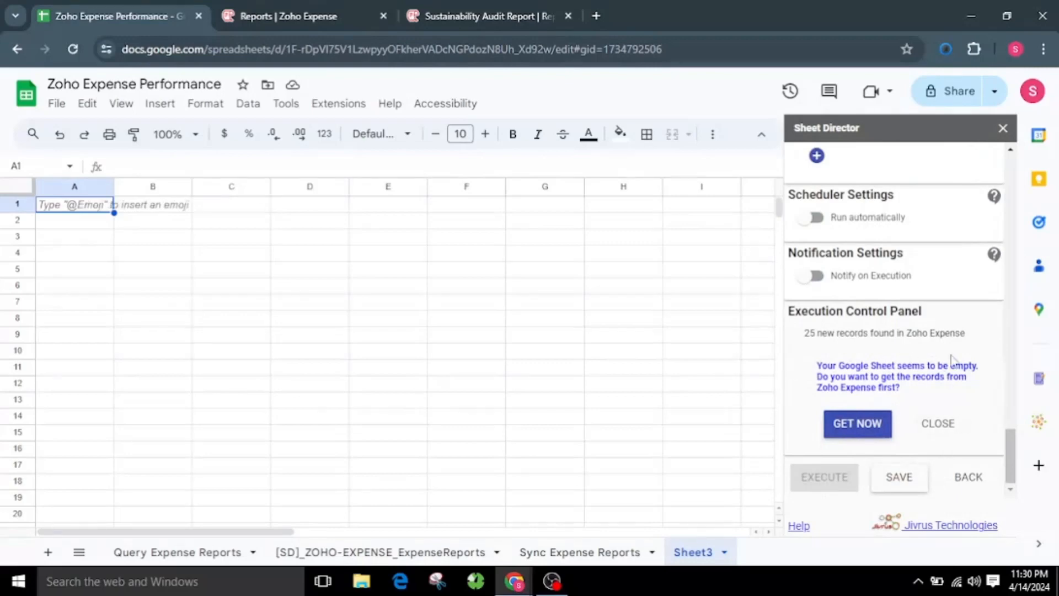
pyautogui.click(855, 430)
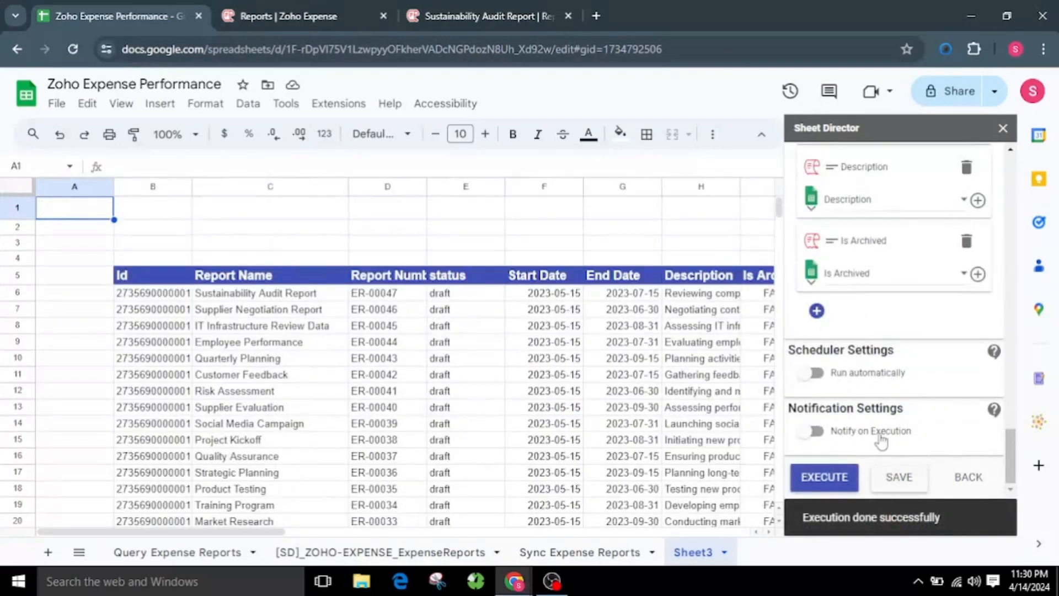
pyautogui.moveTo(267, 532); pyautogui.dragTo(400, 533)
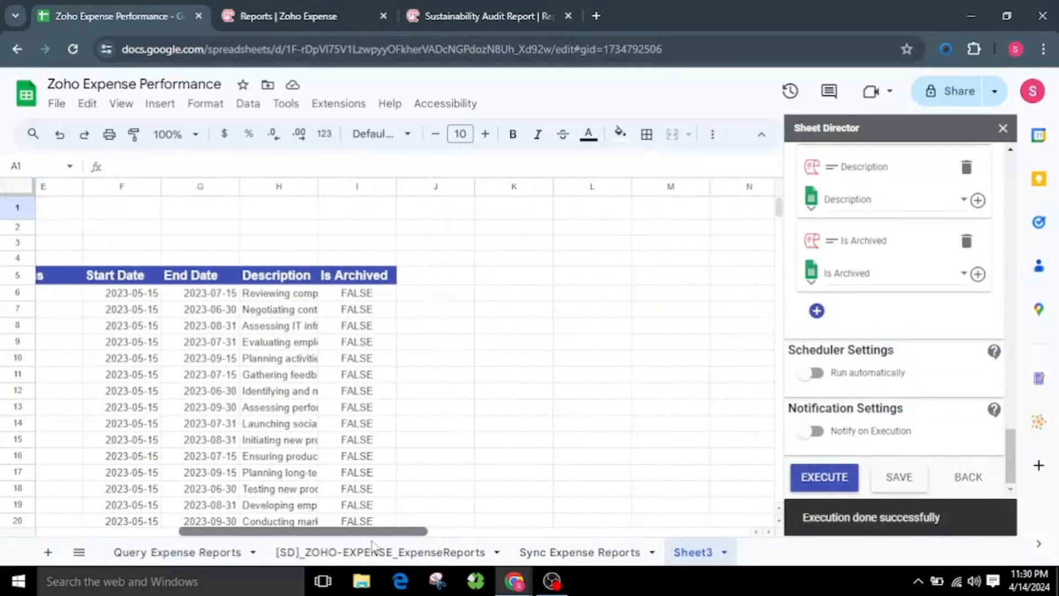
# Create new status and result columns in Sheet3 for the synchronization output
pyautogui.scroll(5, 920, 415)
pyautogui.scroll(5, 920, 415)
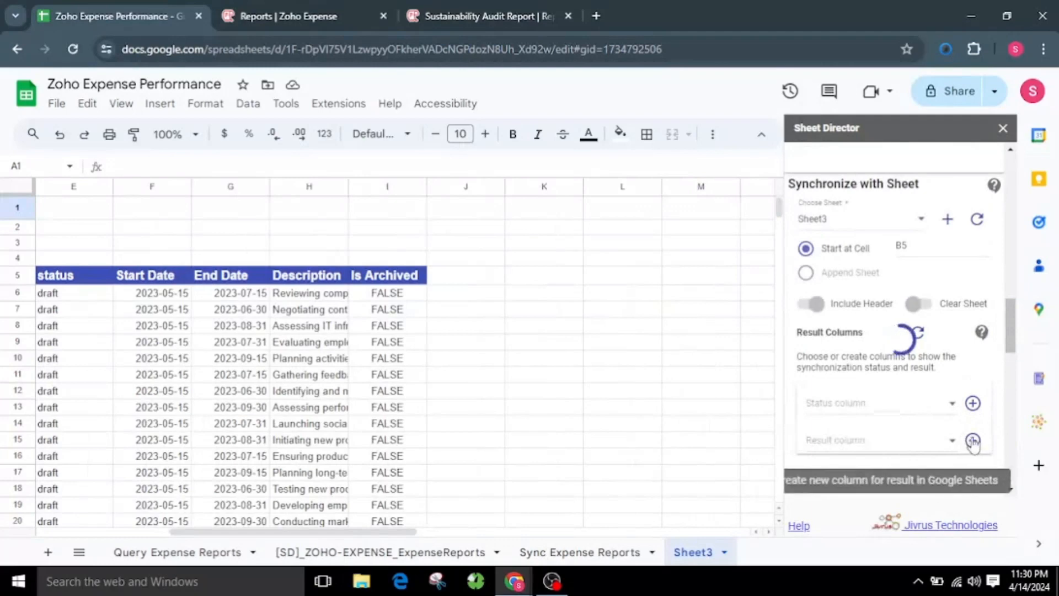
pyautogui.click(973, 442)
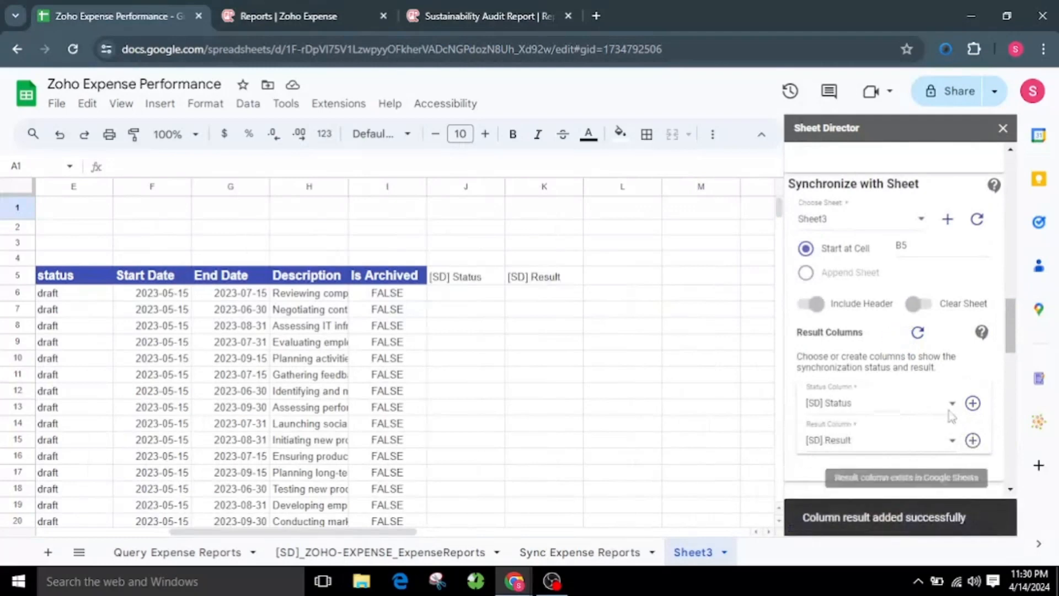
# Execute the service again and synchronize the Sheet3 records with Zoho Expense
pyautogui.scroll(-10, 960, 401)
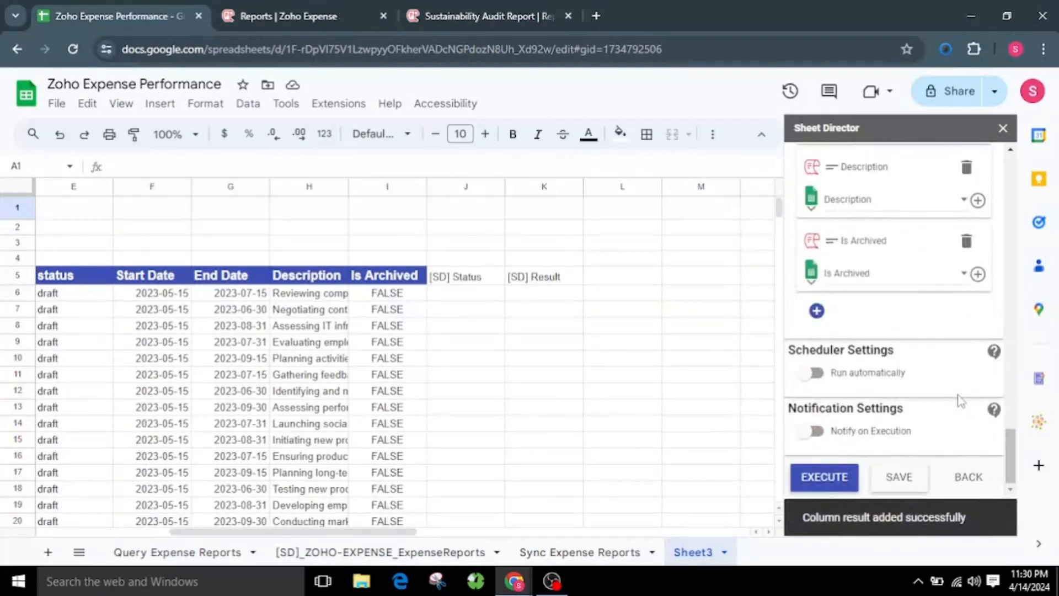
pyautogui.click(833, 480)
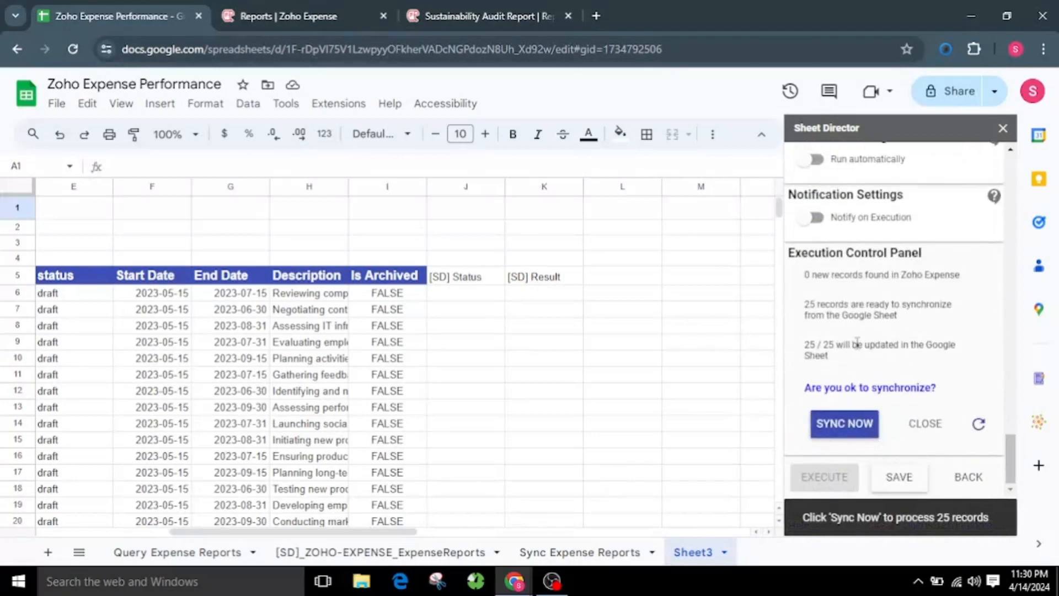
pyautogui.click(857, 429)
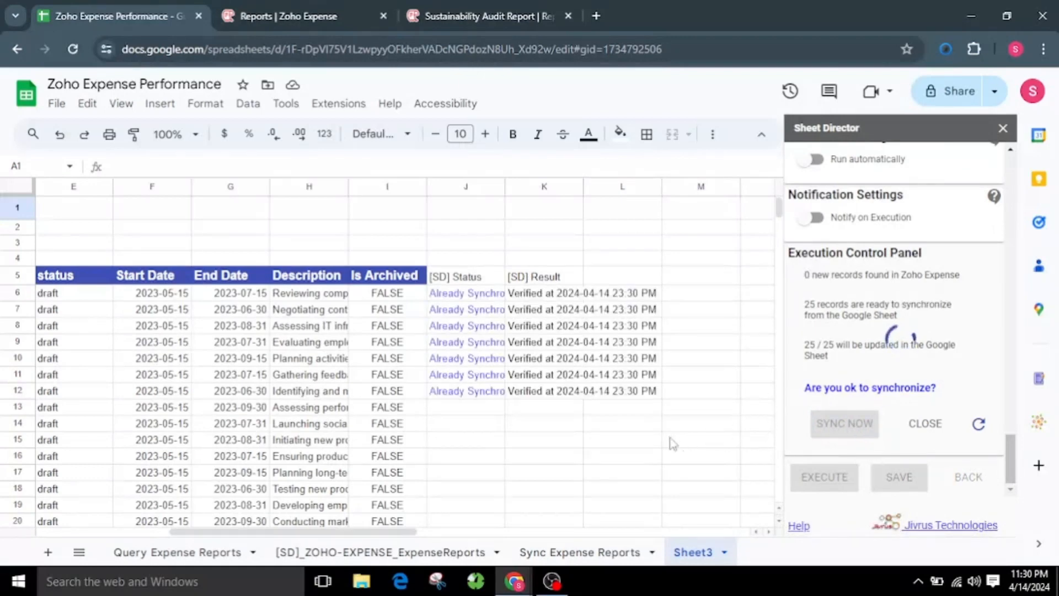
# Look through all rows and columns of Sheet3 and examine each record's synchronization status and result
pyautogui.scroll(-2, 549, 350)
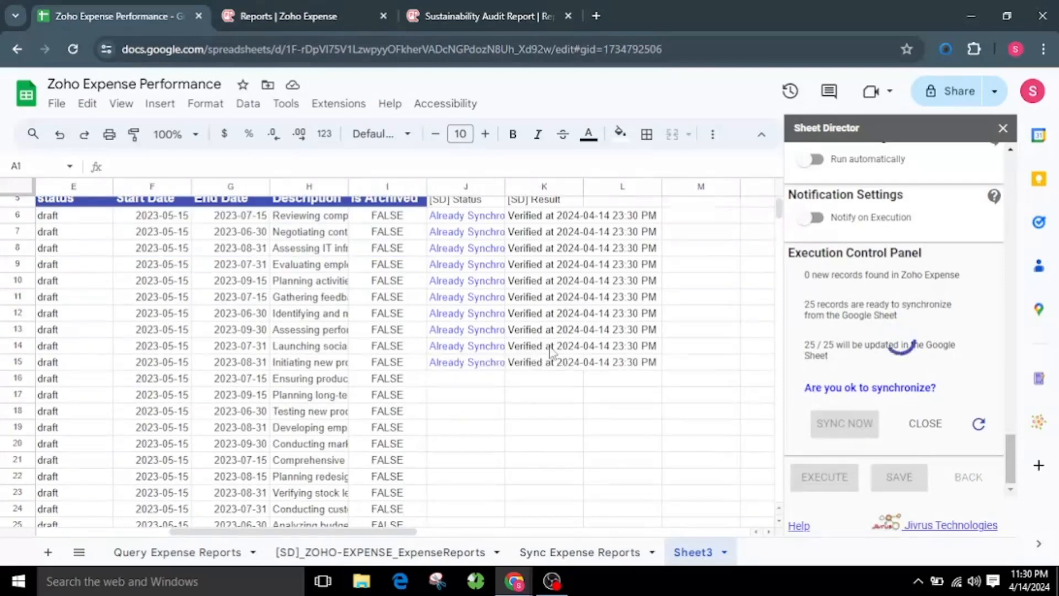
pyautogui.scroll(-3, 551, 352)
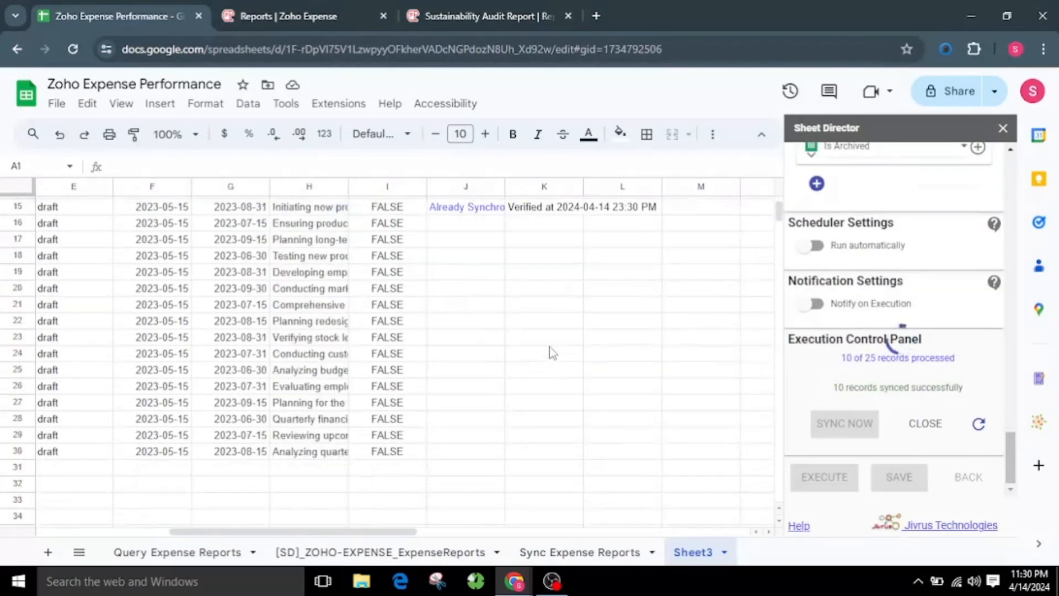
pyautogui.scroll(2, 551, 353)
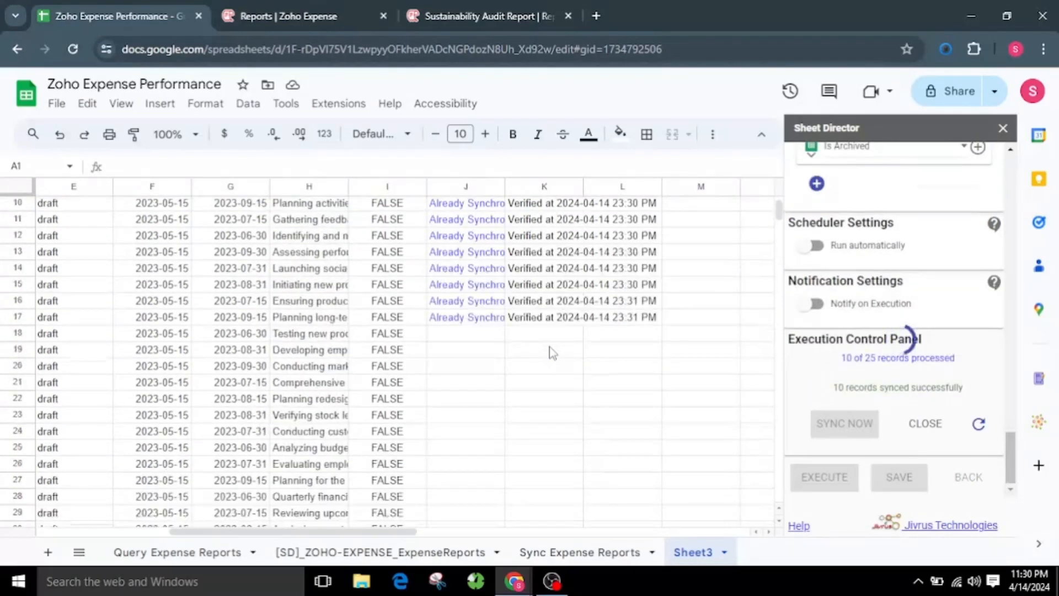
pyautogui.scroll(3, 551, 352)
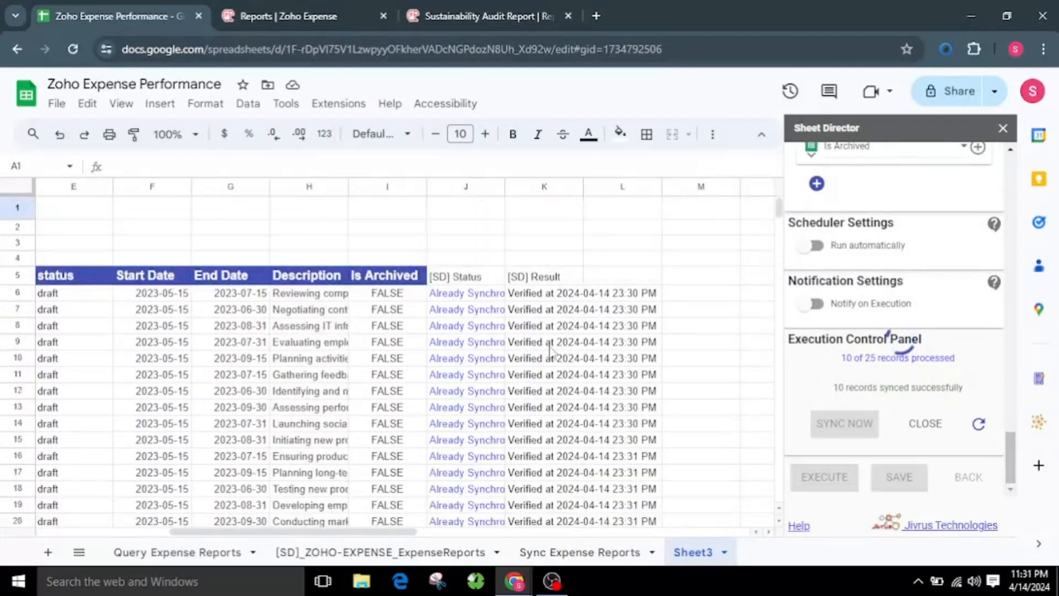
pyautogui.moveTo(361, 533); pyautogui.dragTo(214, 547)
pyautogui.hscroll(5, 303, 513)
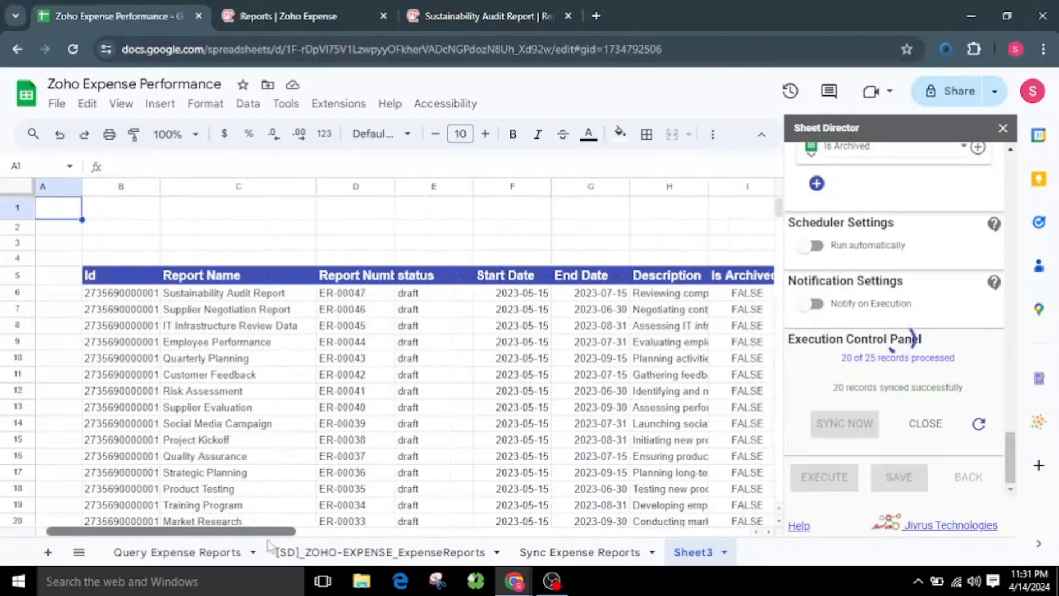
pyautogui.scroll(-6, 441, 472)
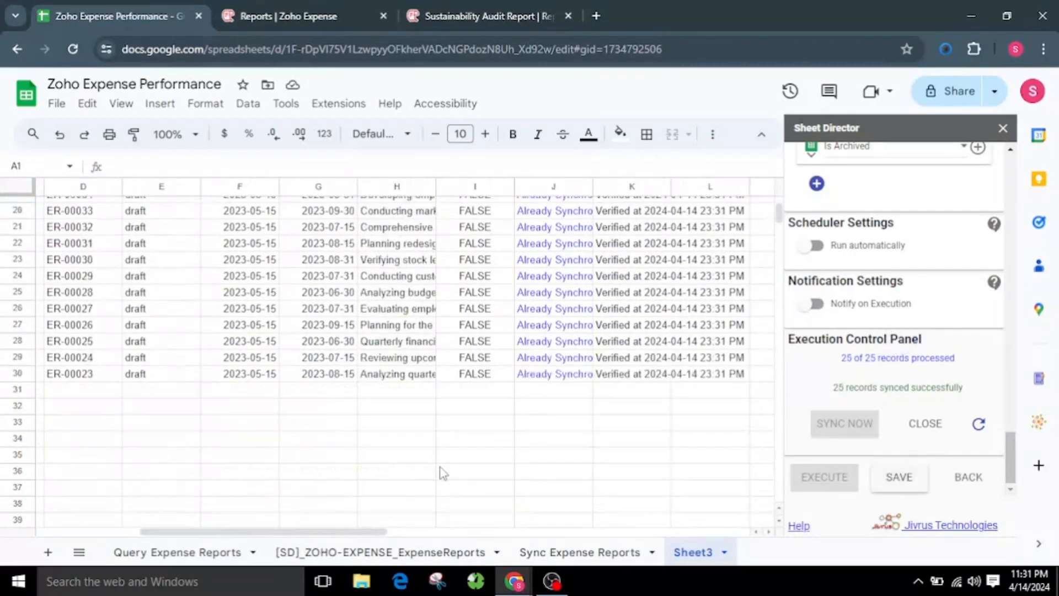
pyautogui.scroll(6, 441, 472)
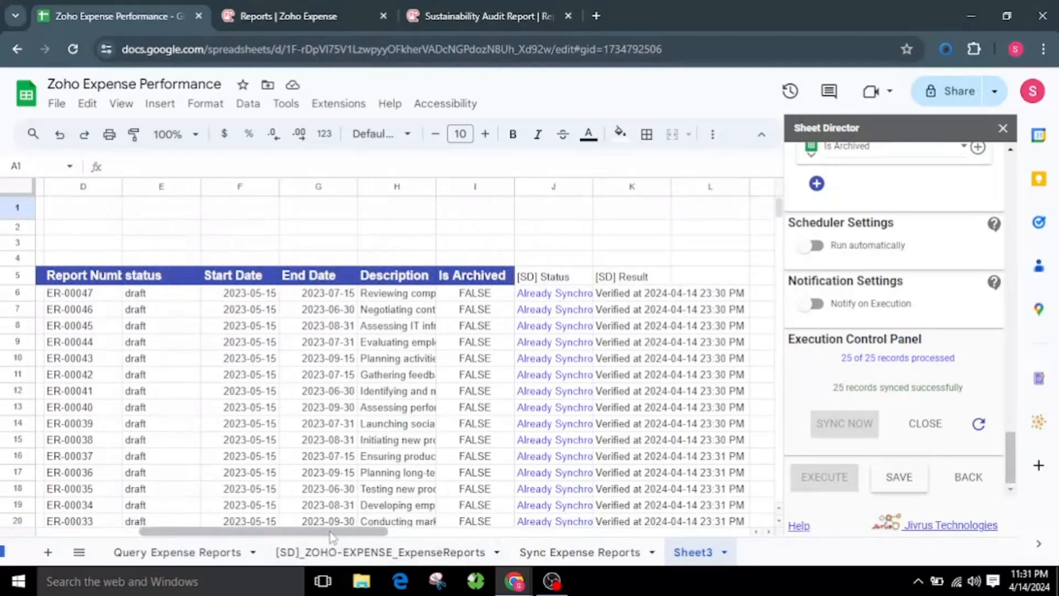
pyautogui.moveTo(331, 536); pyautogui.dragTo(229, 536)
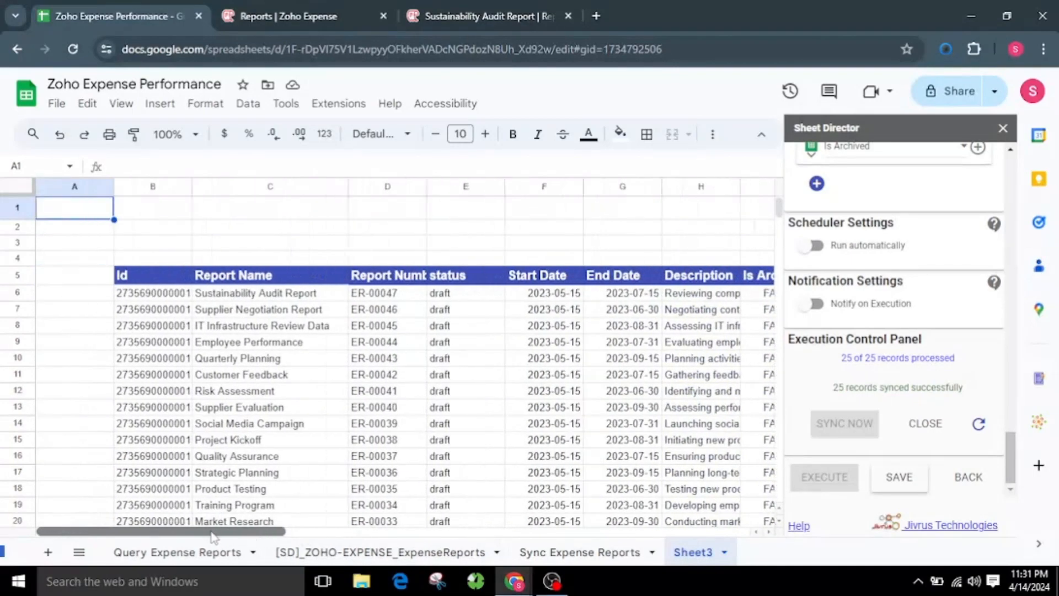